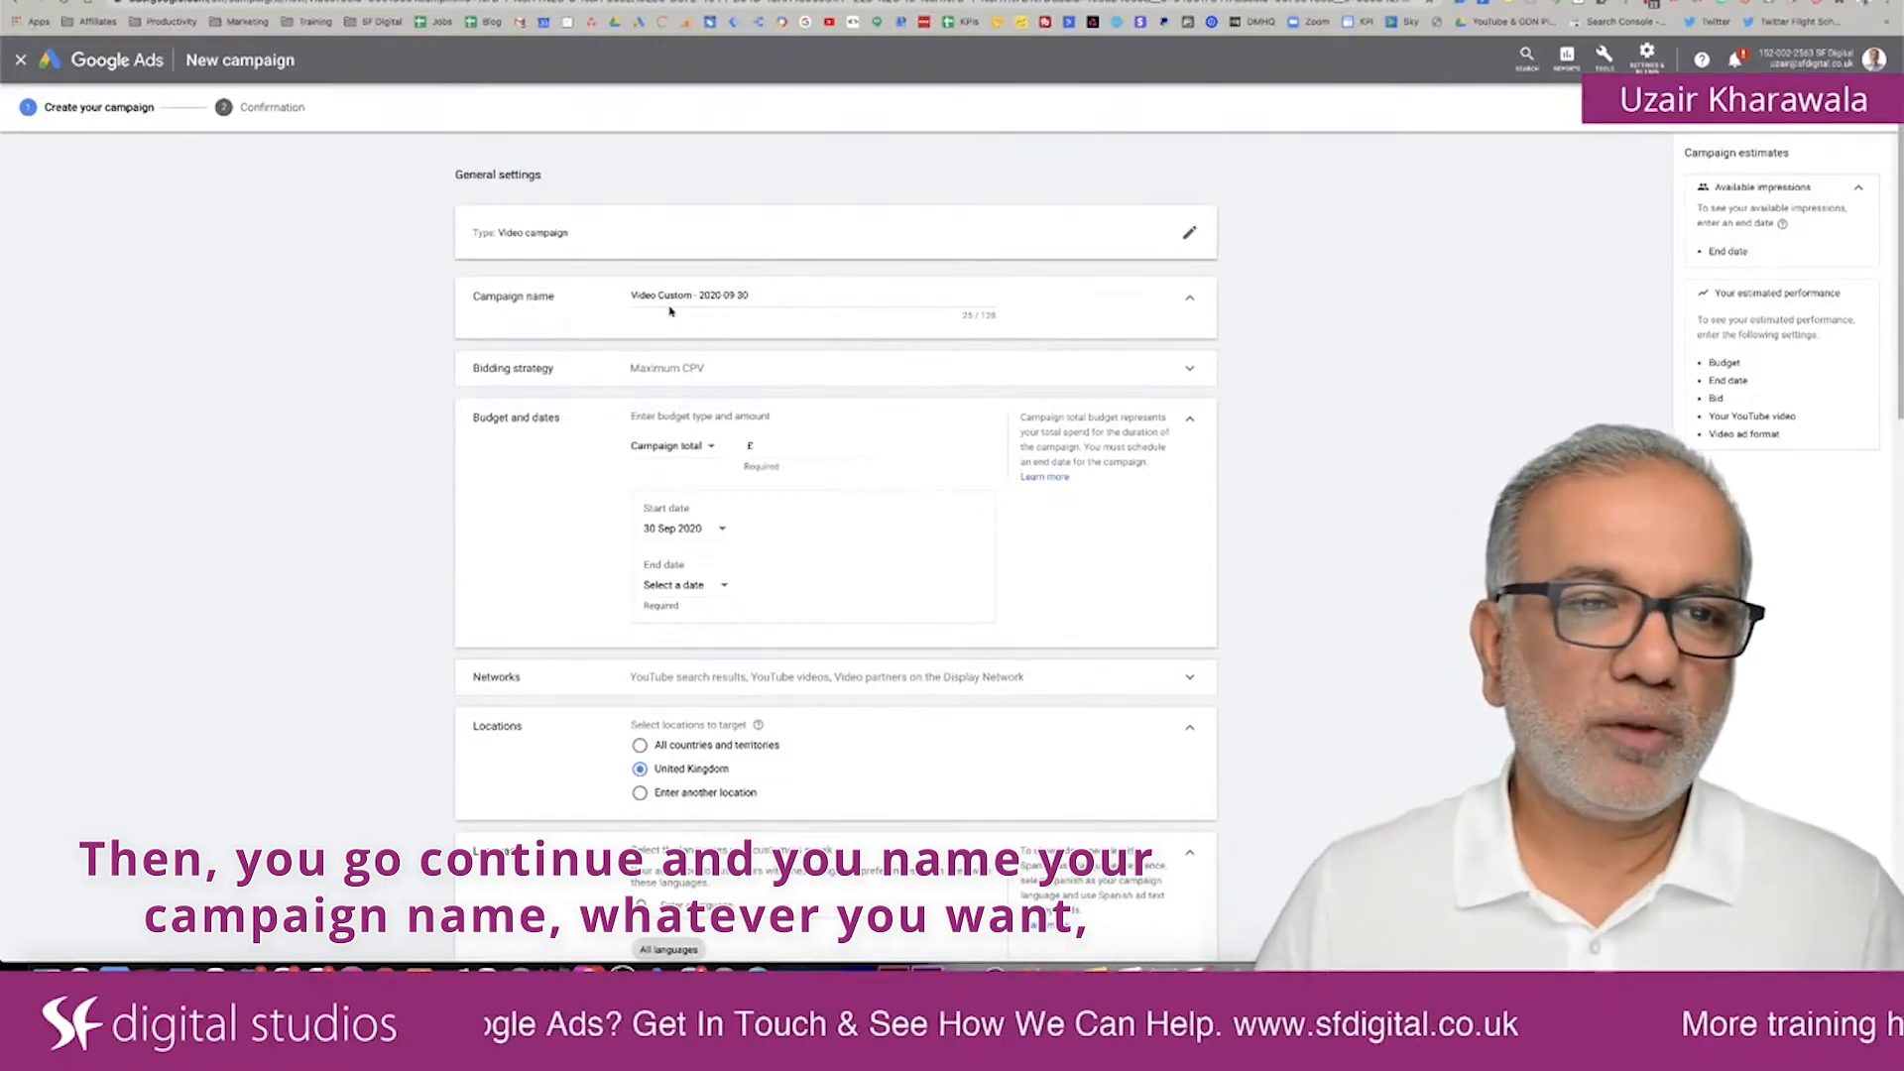
Step: Open the campaign's bidding strategy settings and select Maximum CPV as the bid strategy
click(674, 372)
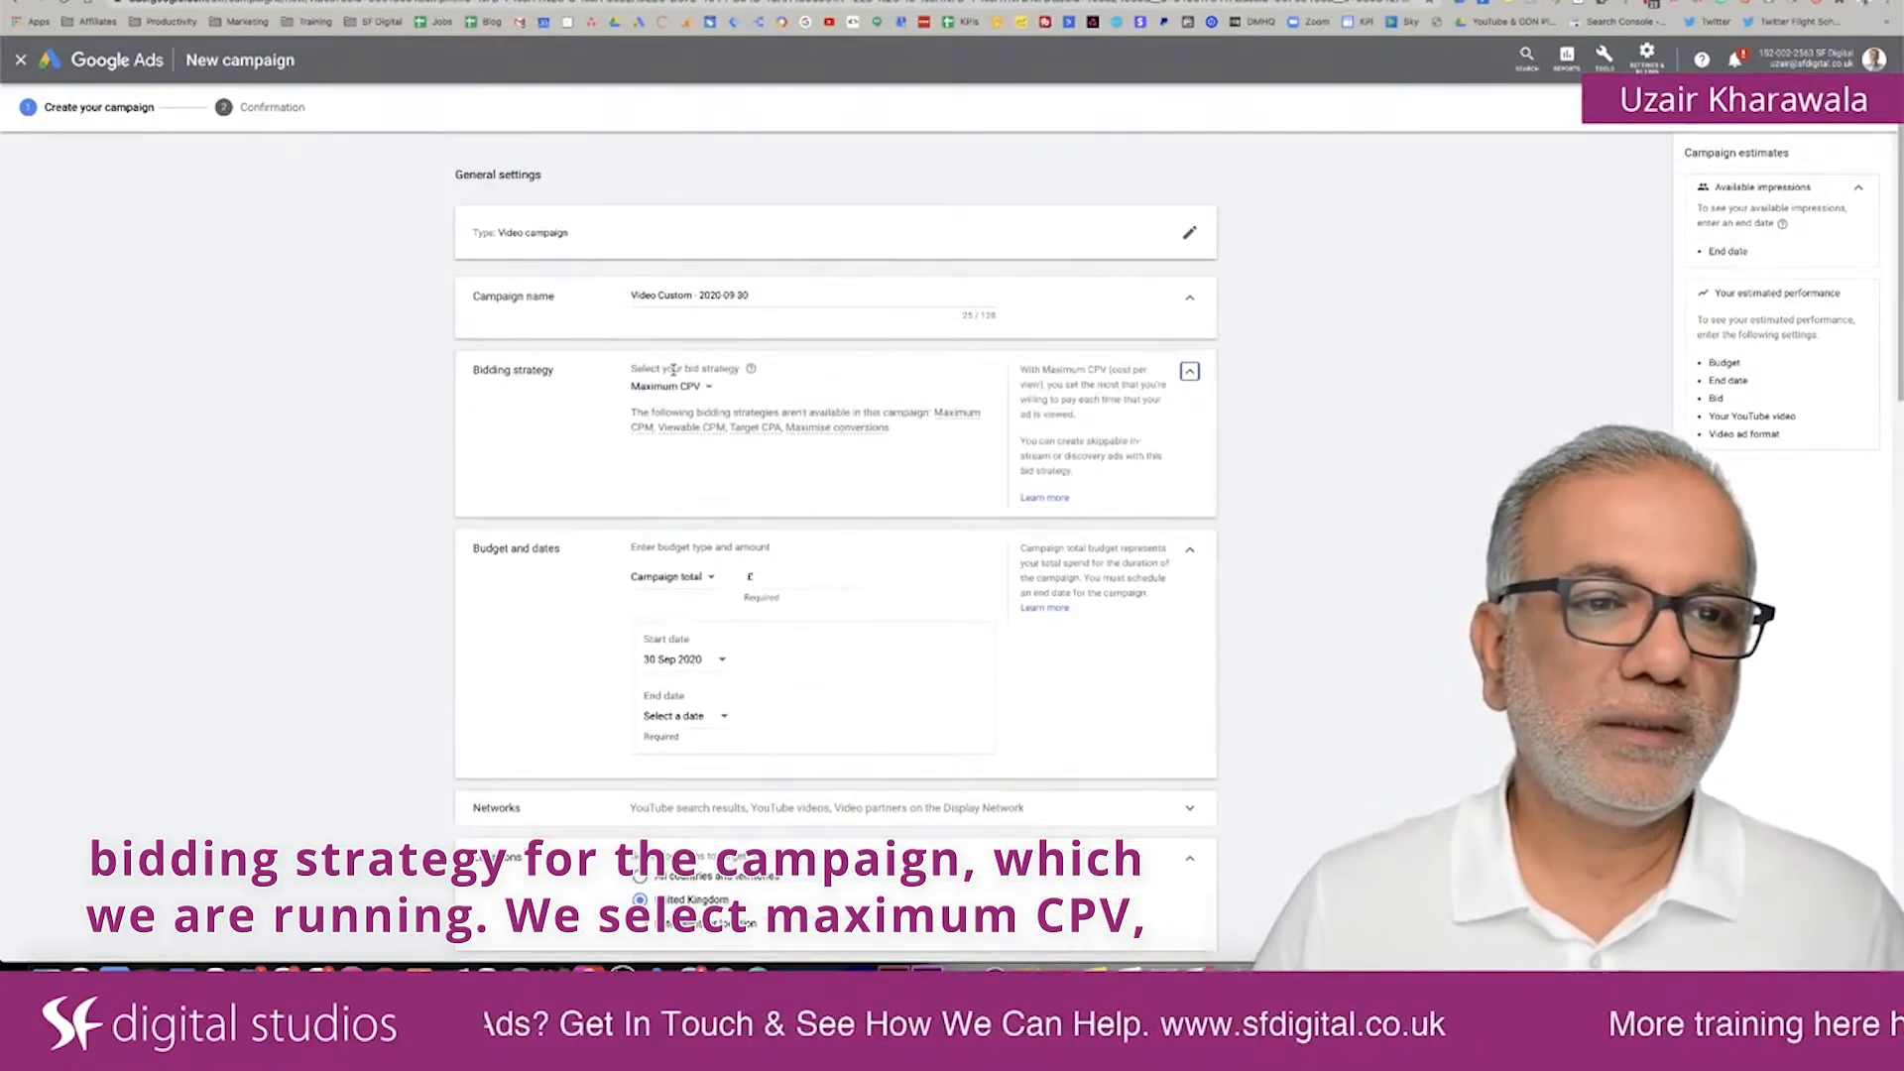
click(710, 385)
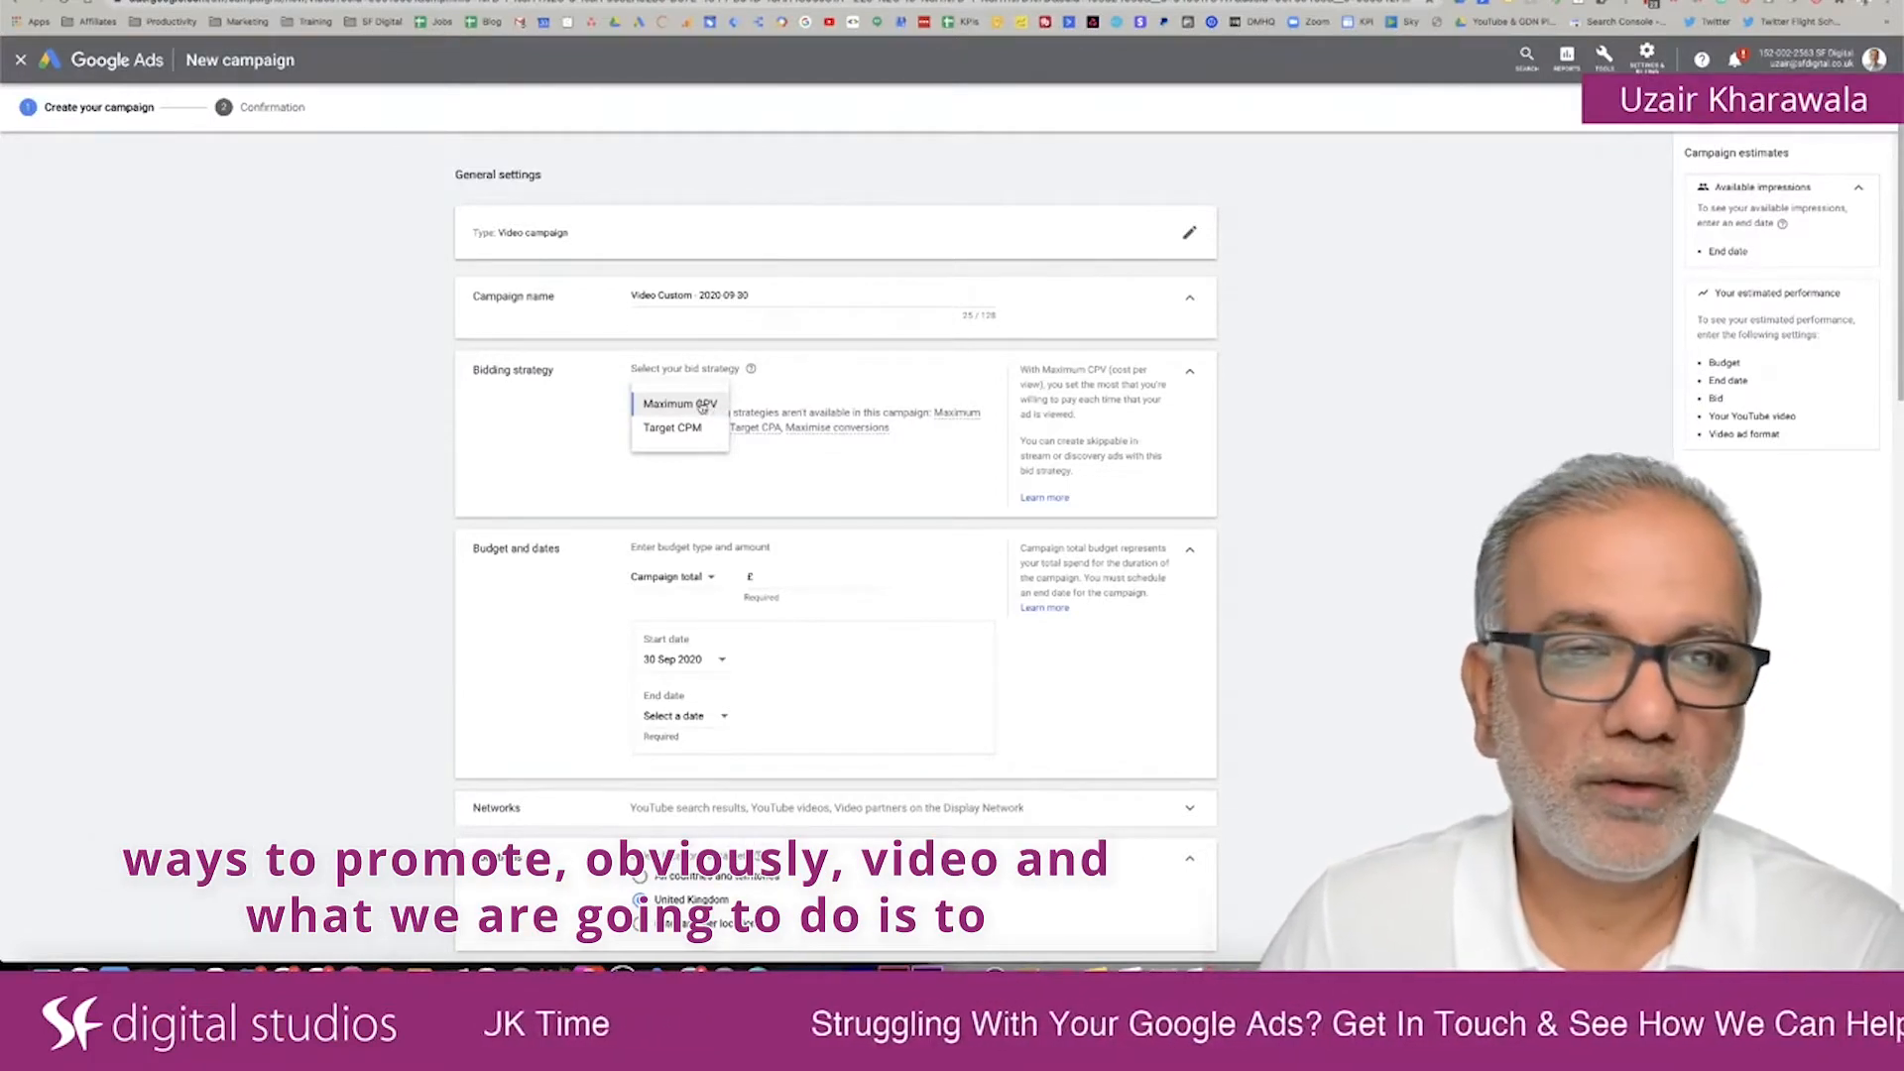
click(702, 407)
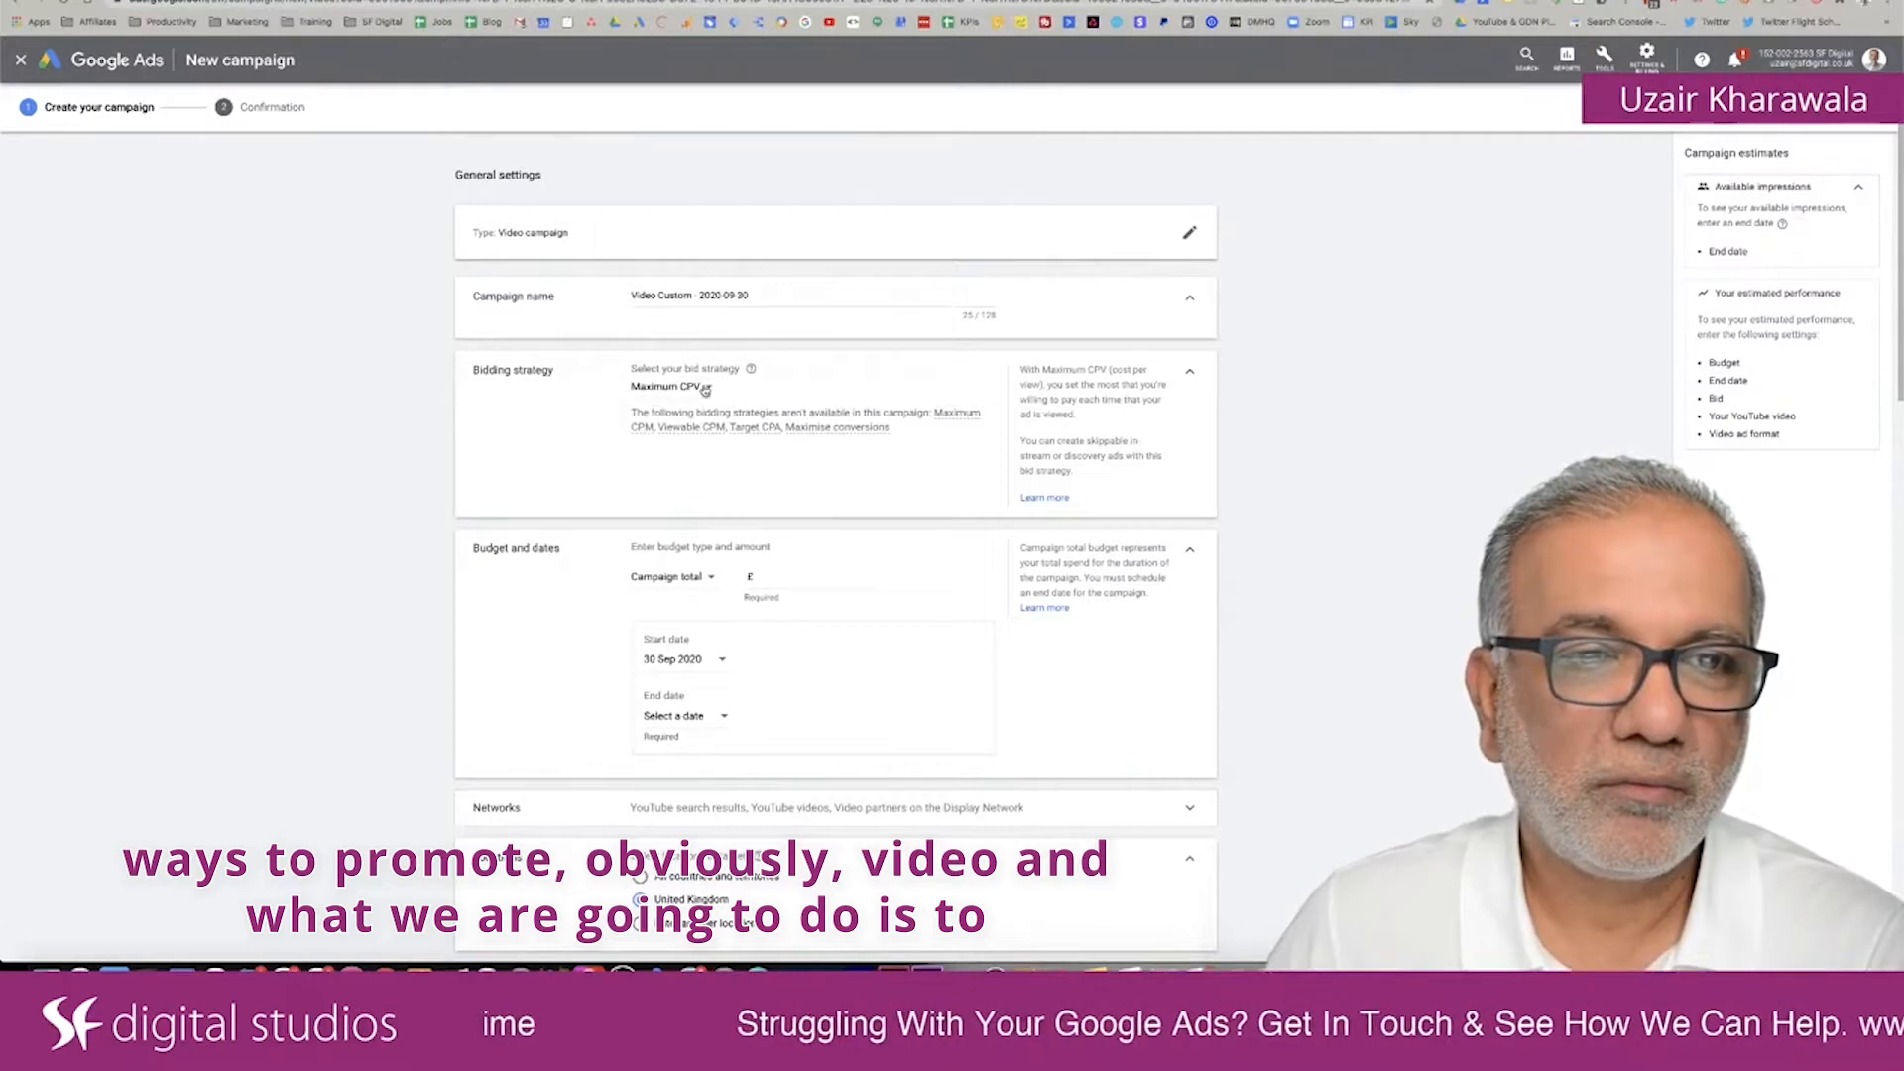
click(693, 390)
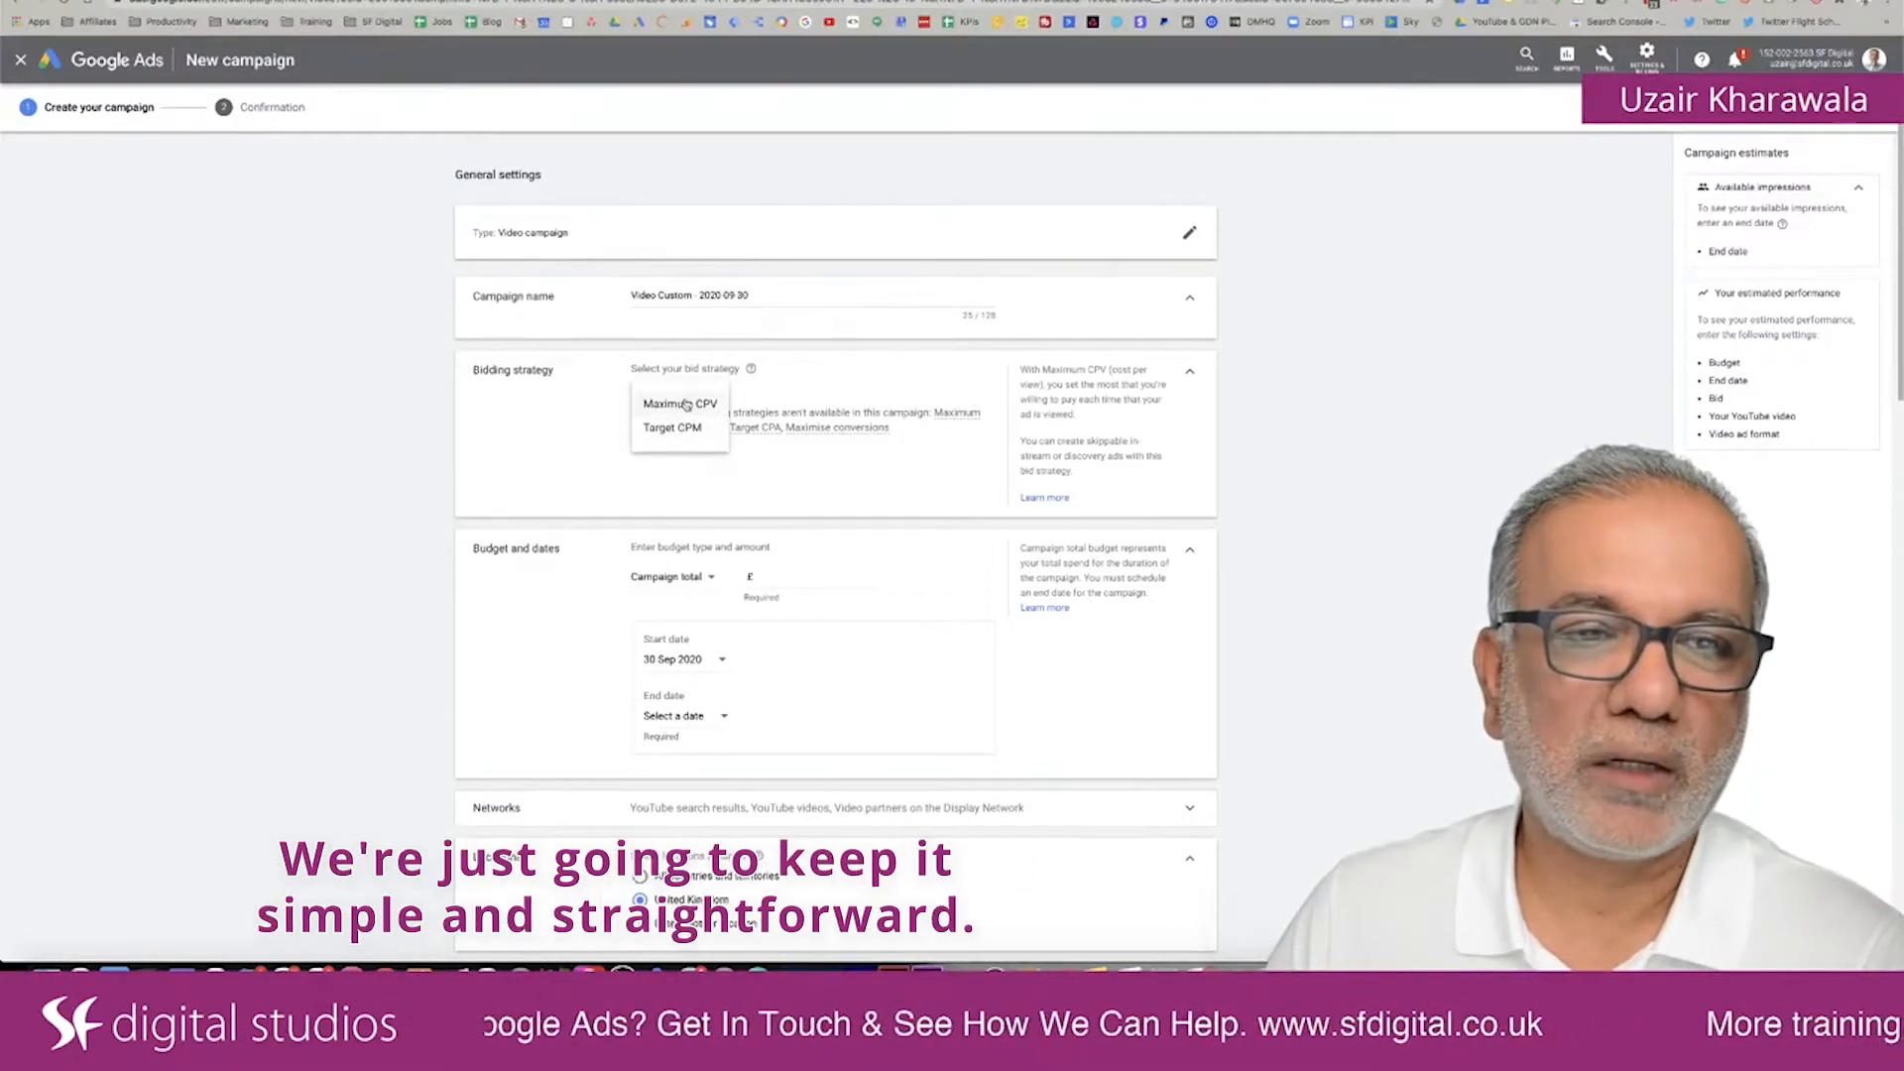
click(683, 403)
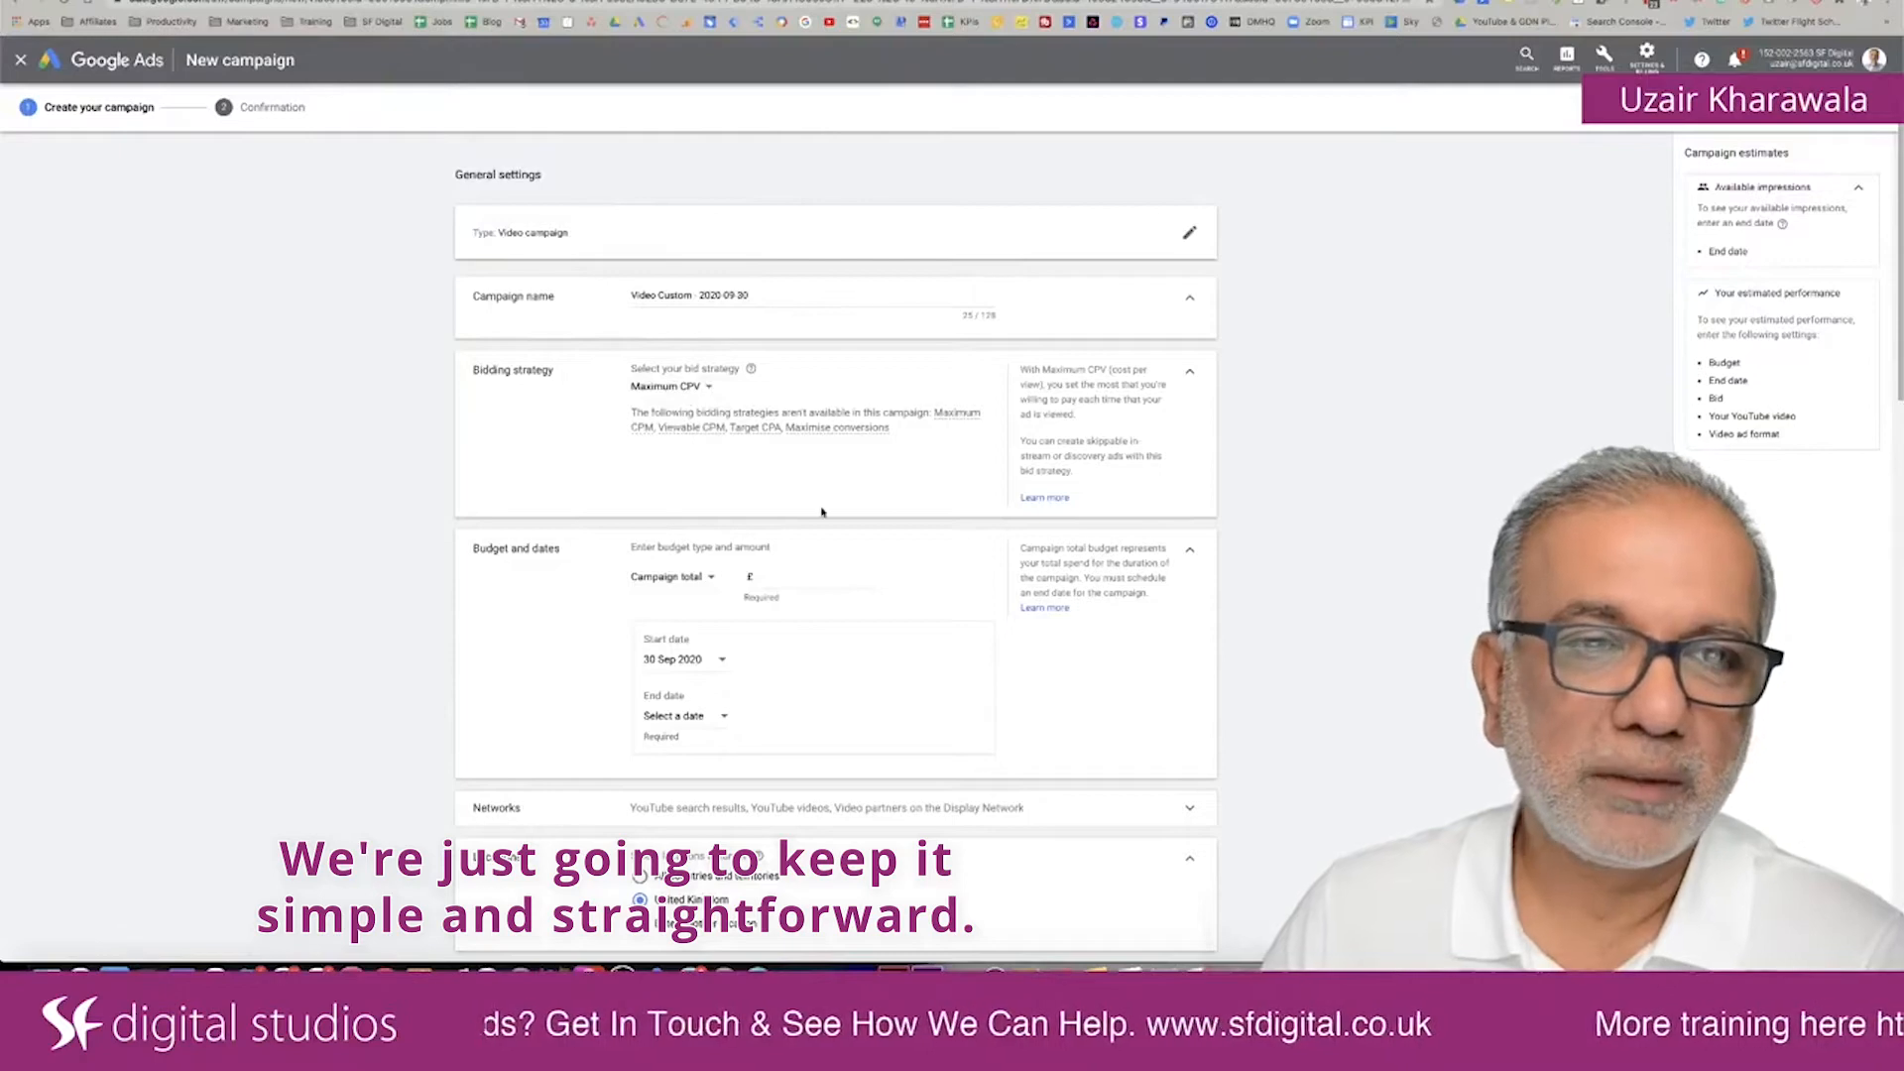
Step: Change the campaign's budget type to Daily and set the amount to £5.00
scroll(821, 511, down, 2)
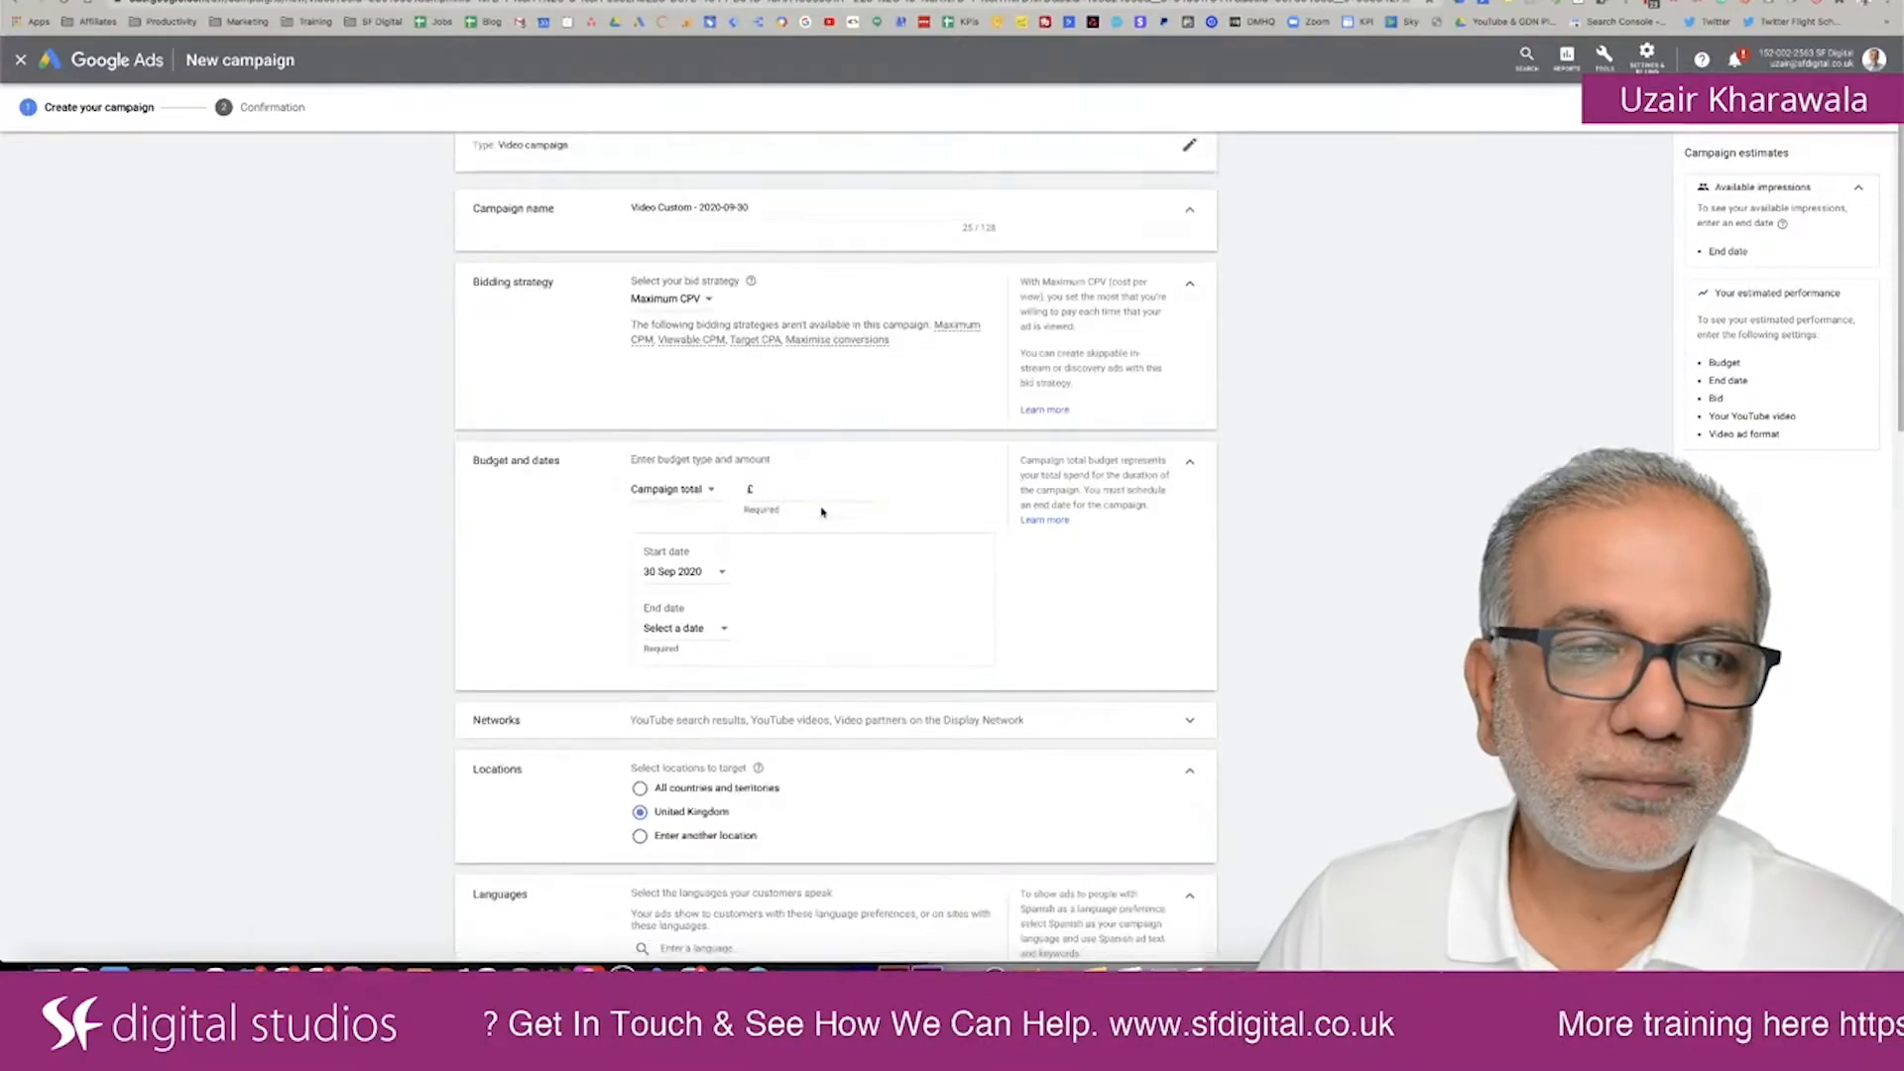
scroll(821, 512, down, 1)
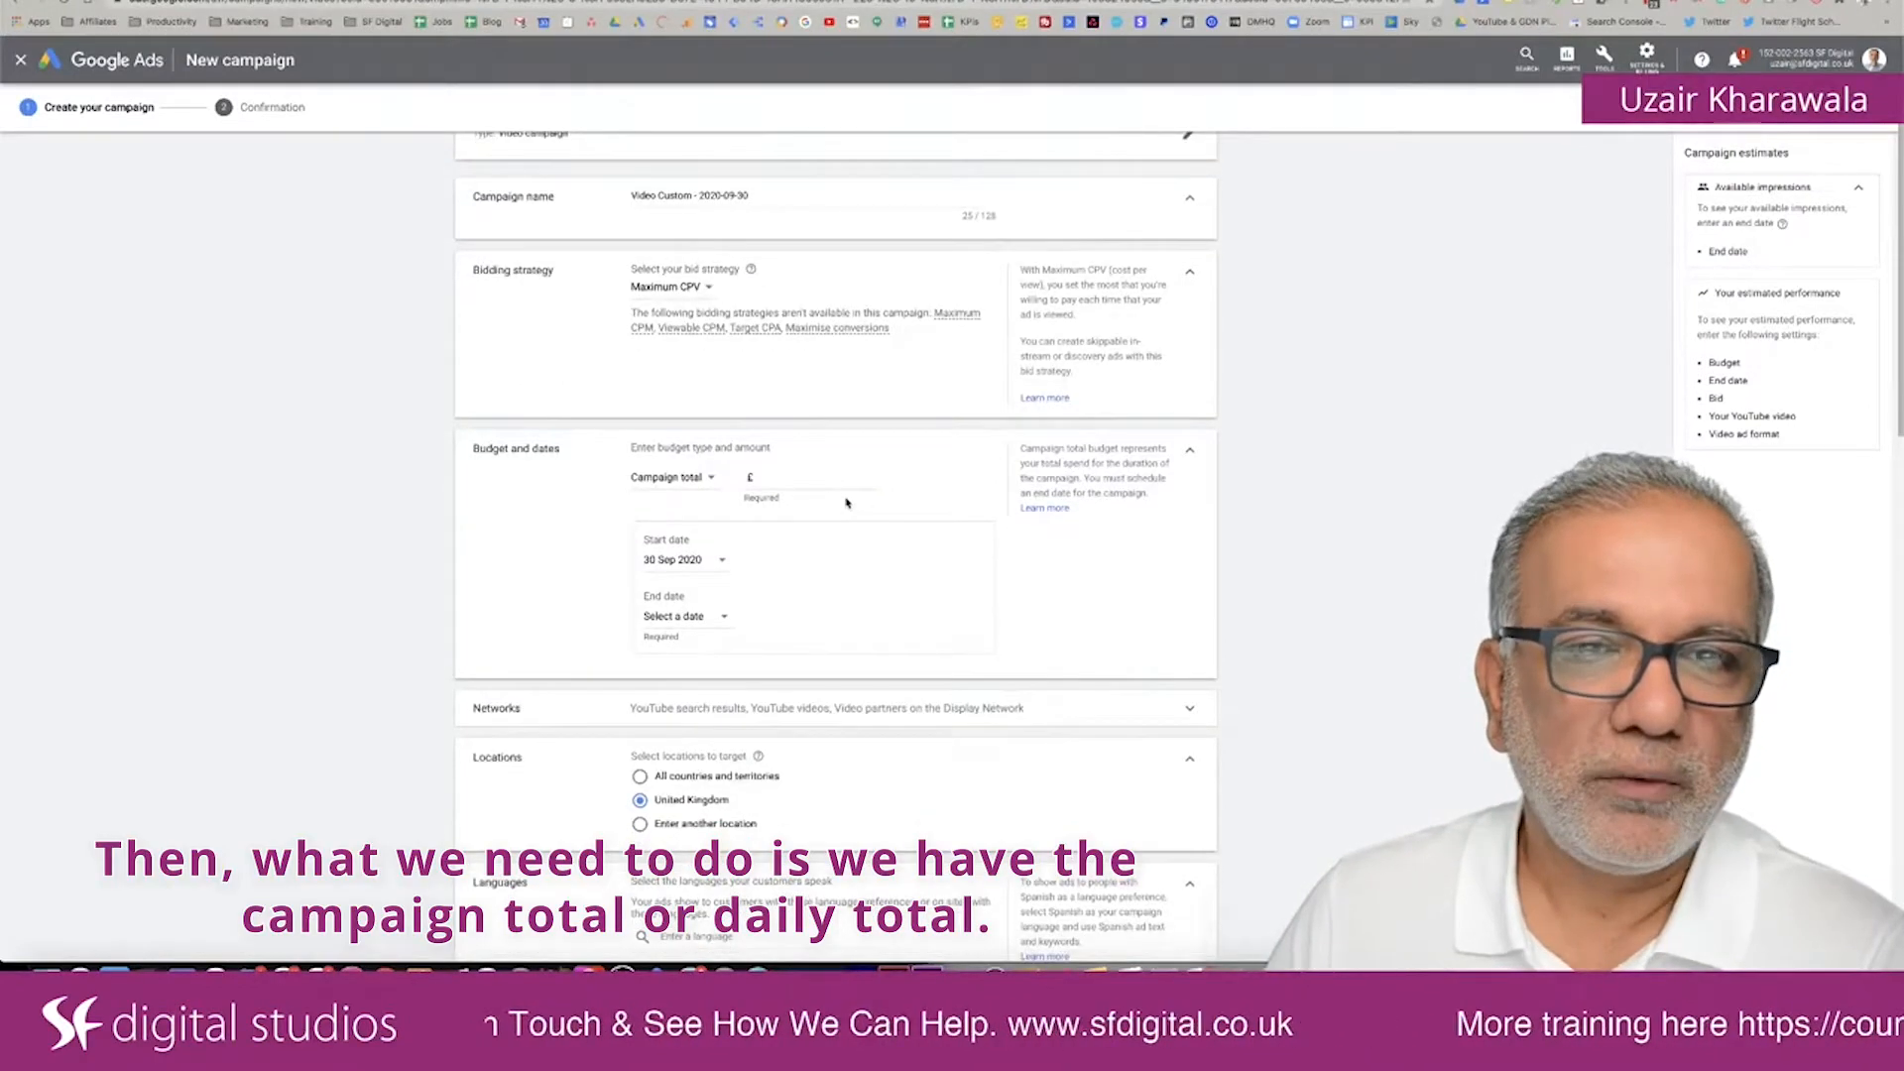
double_click(691, 476)
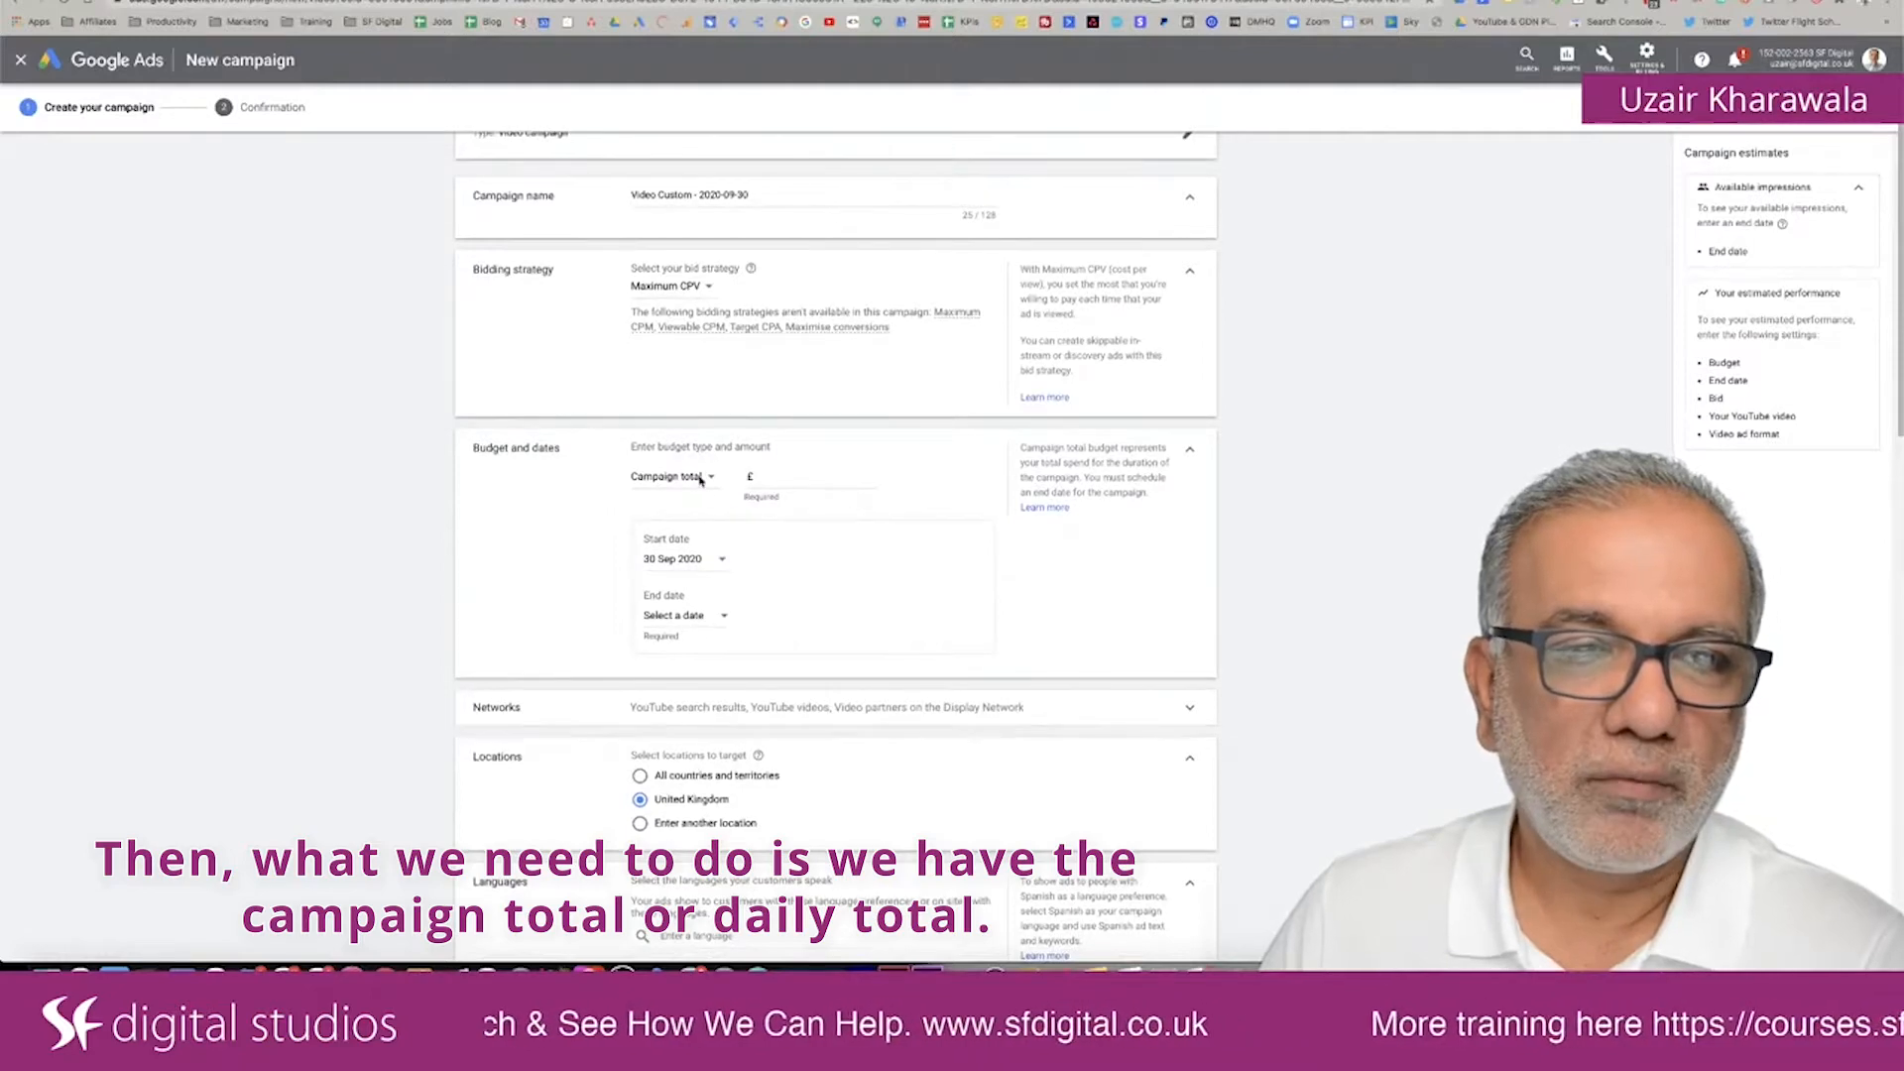
scroll(699, 481, down, 1)
click(708, 425)
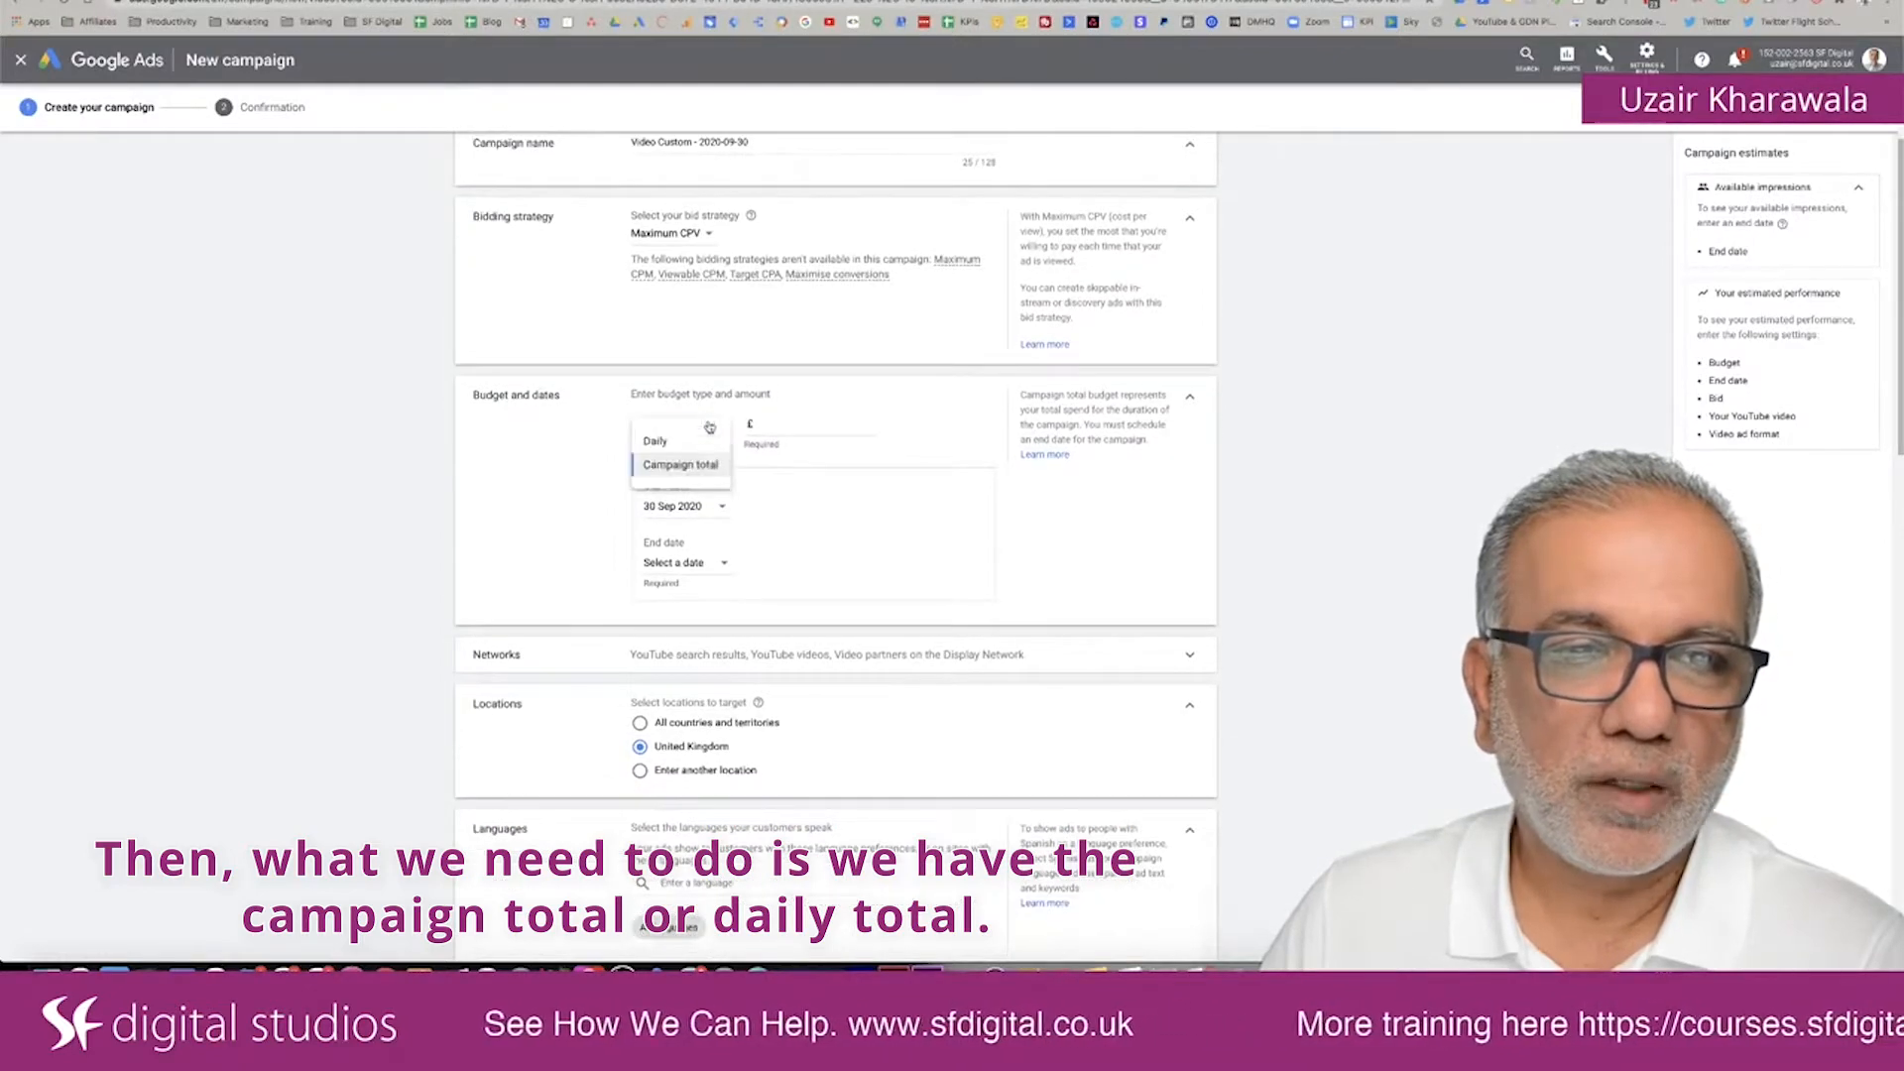
click(666, 448)
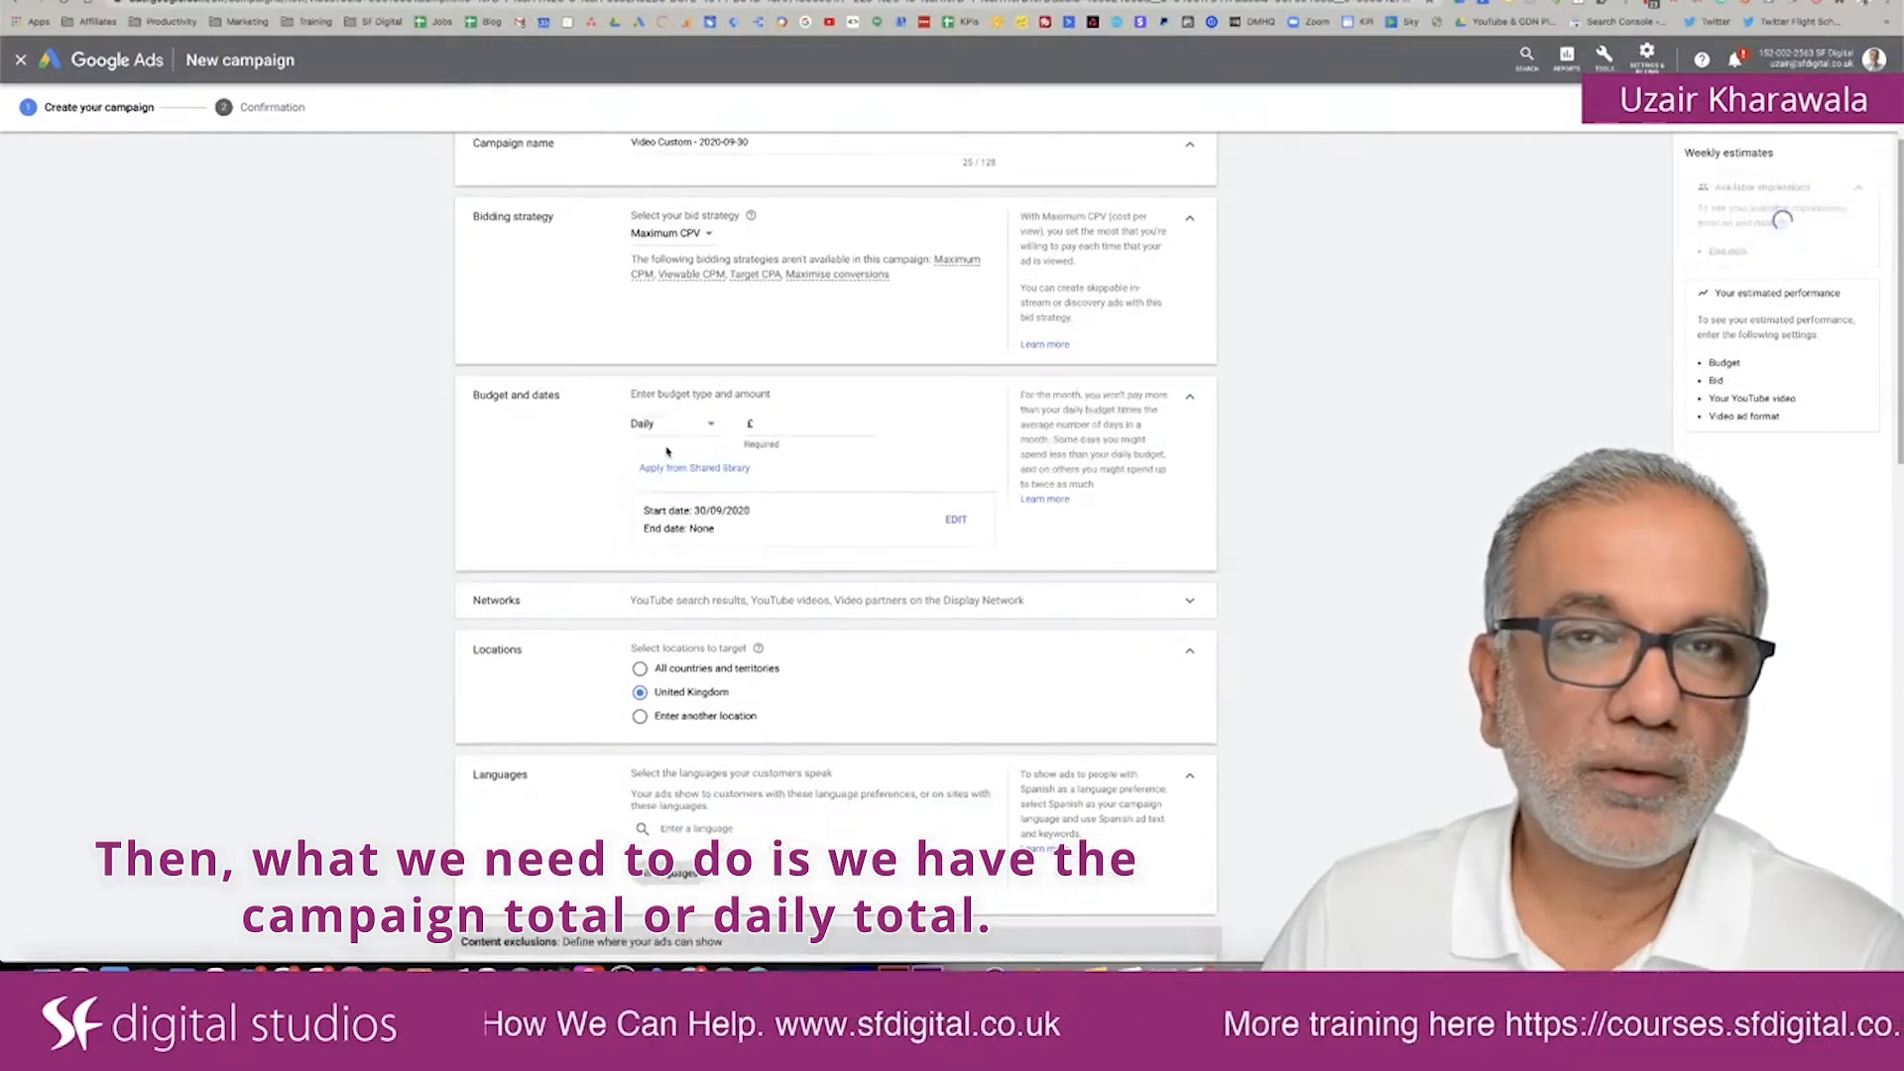
click(794, 426)
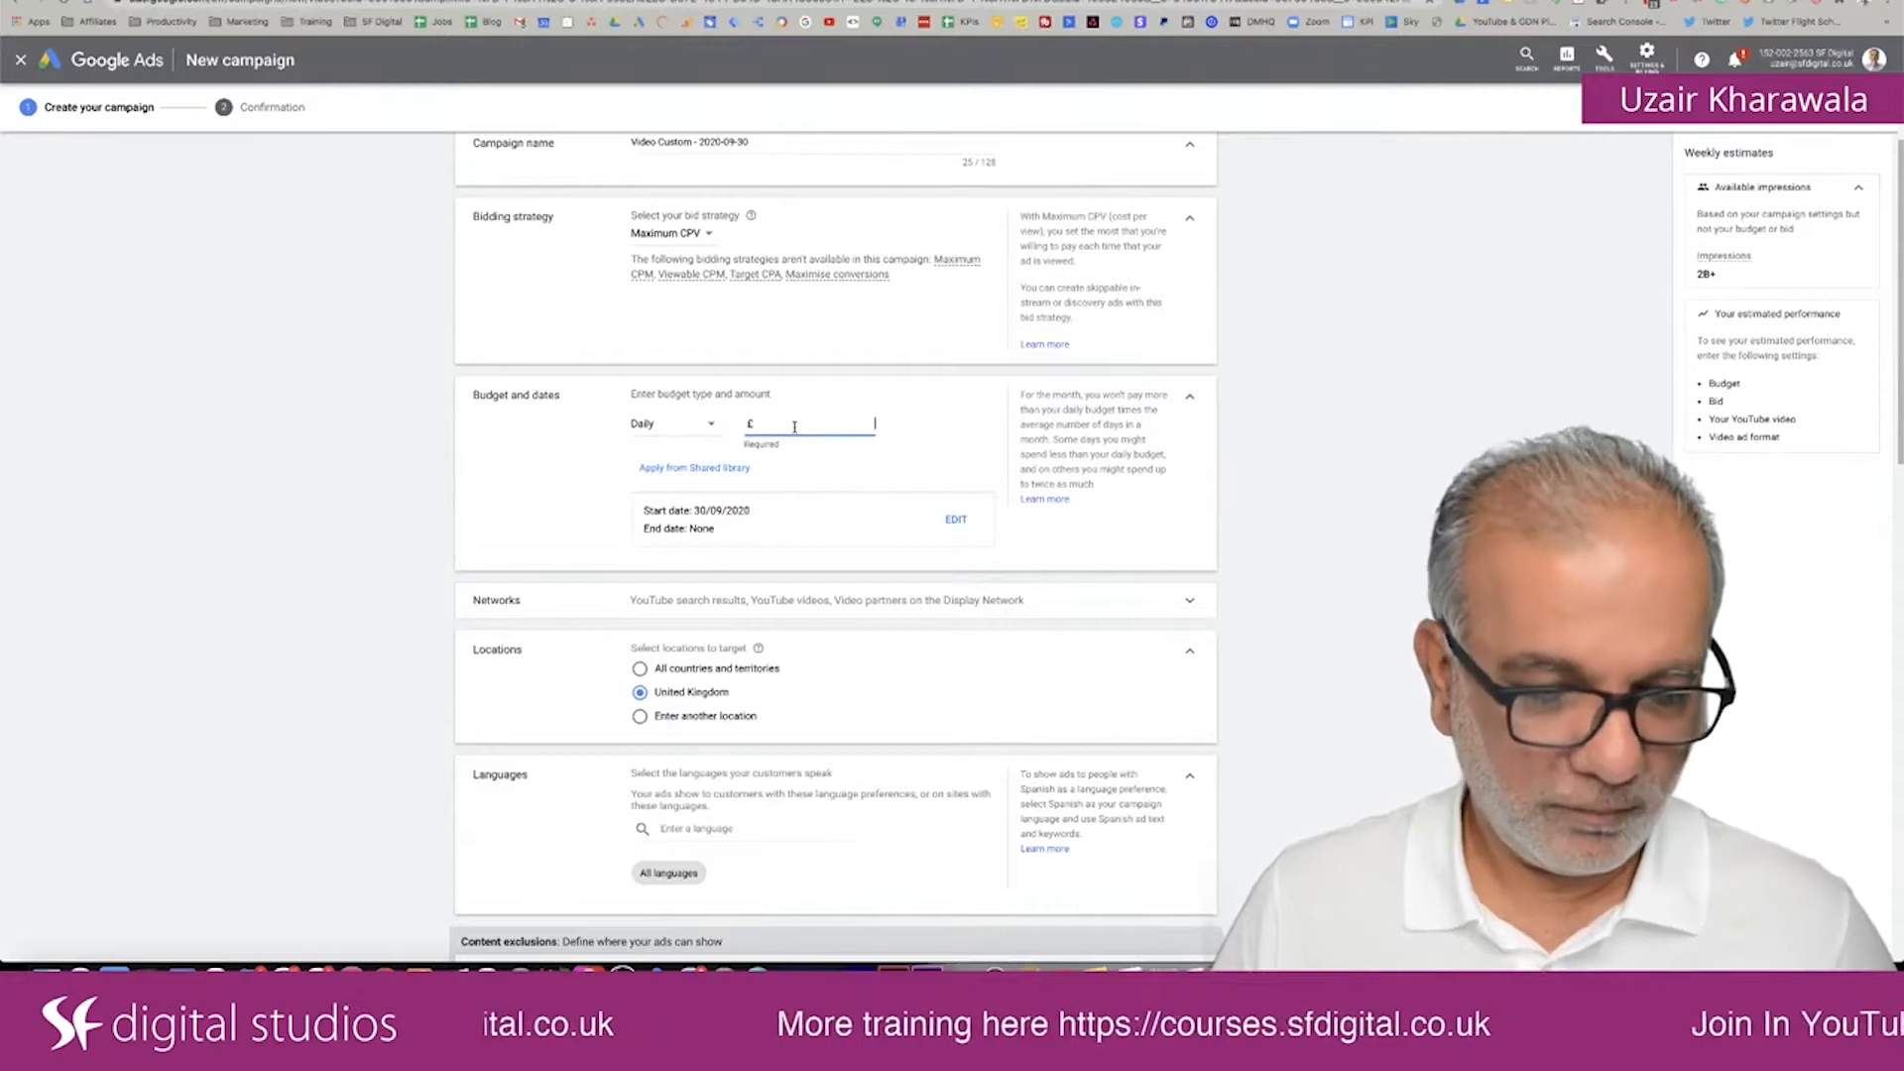
text(5.00)
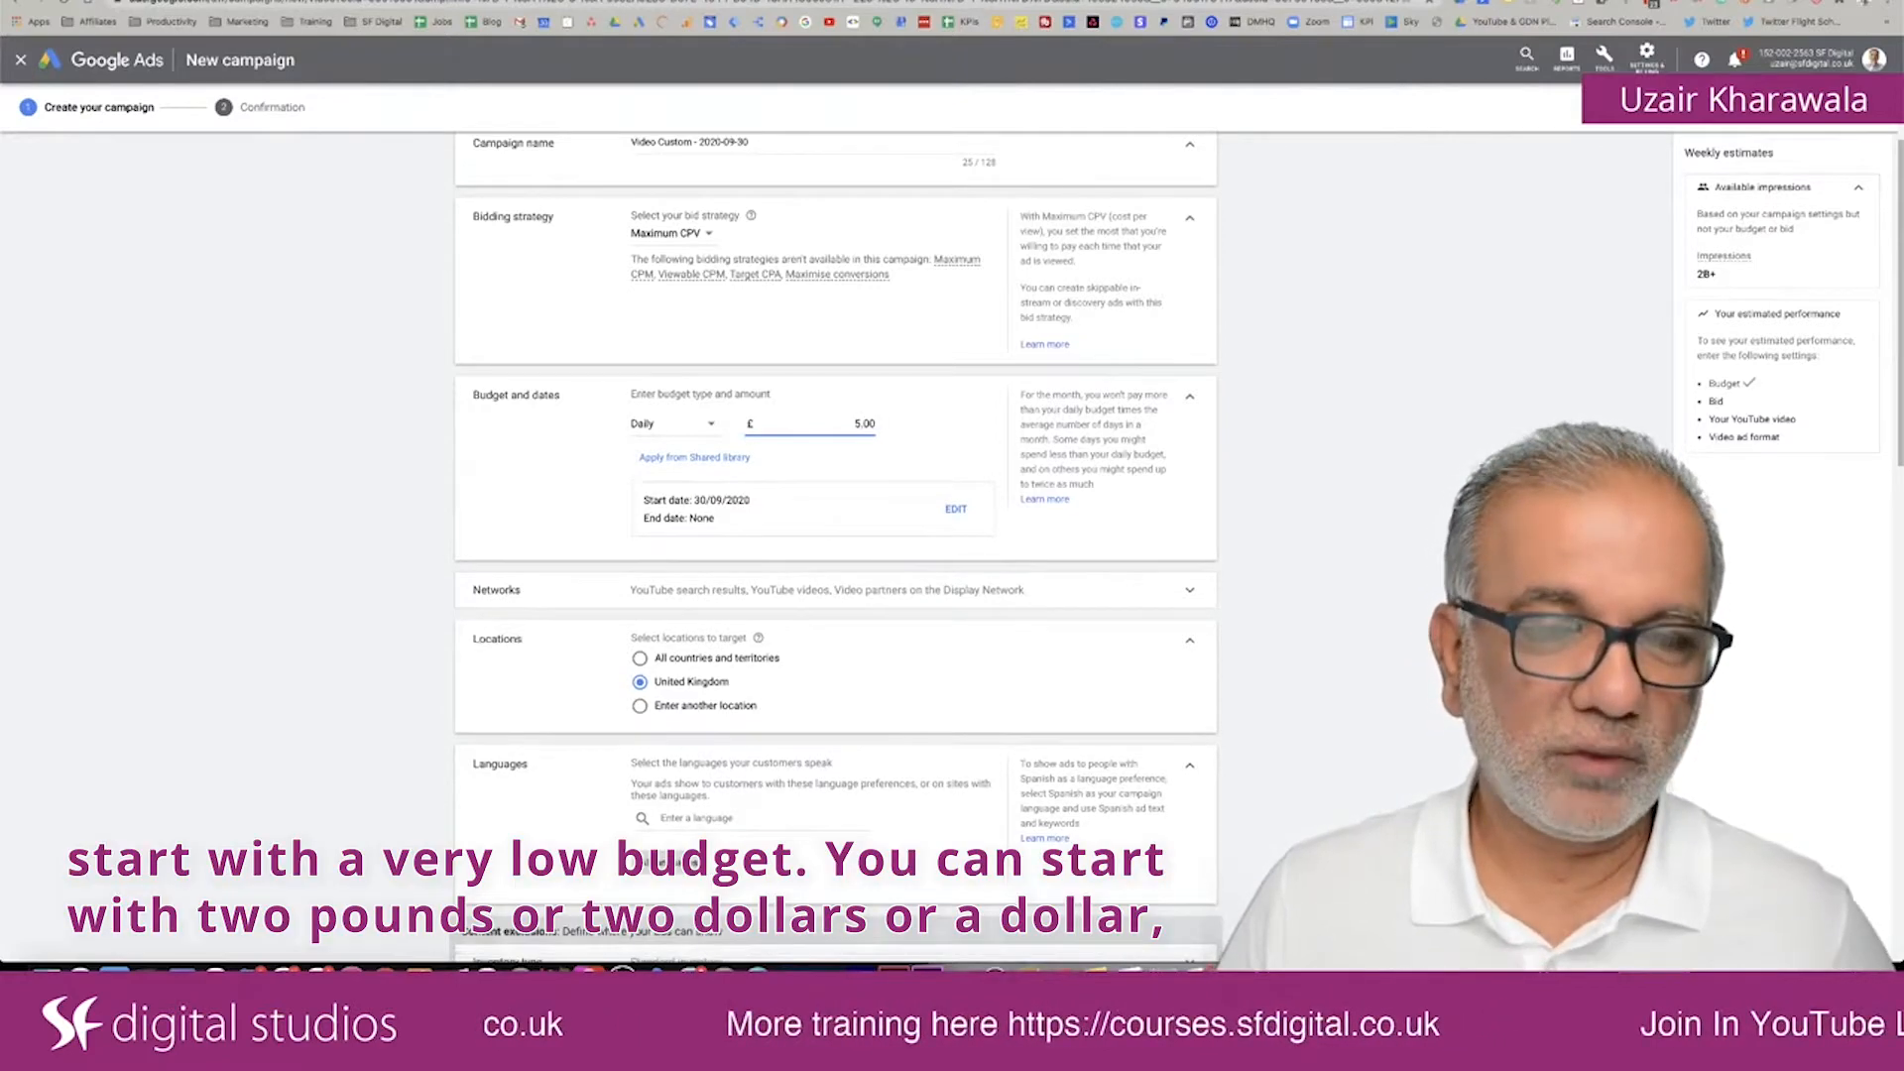
key(Tab)
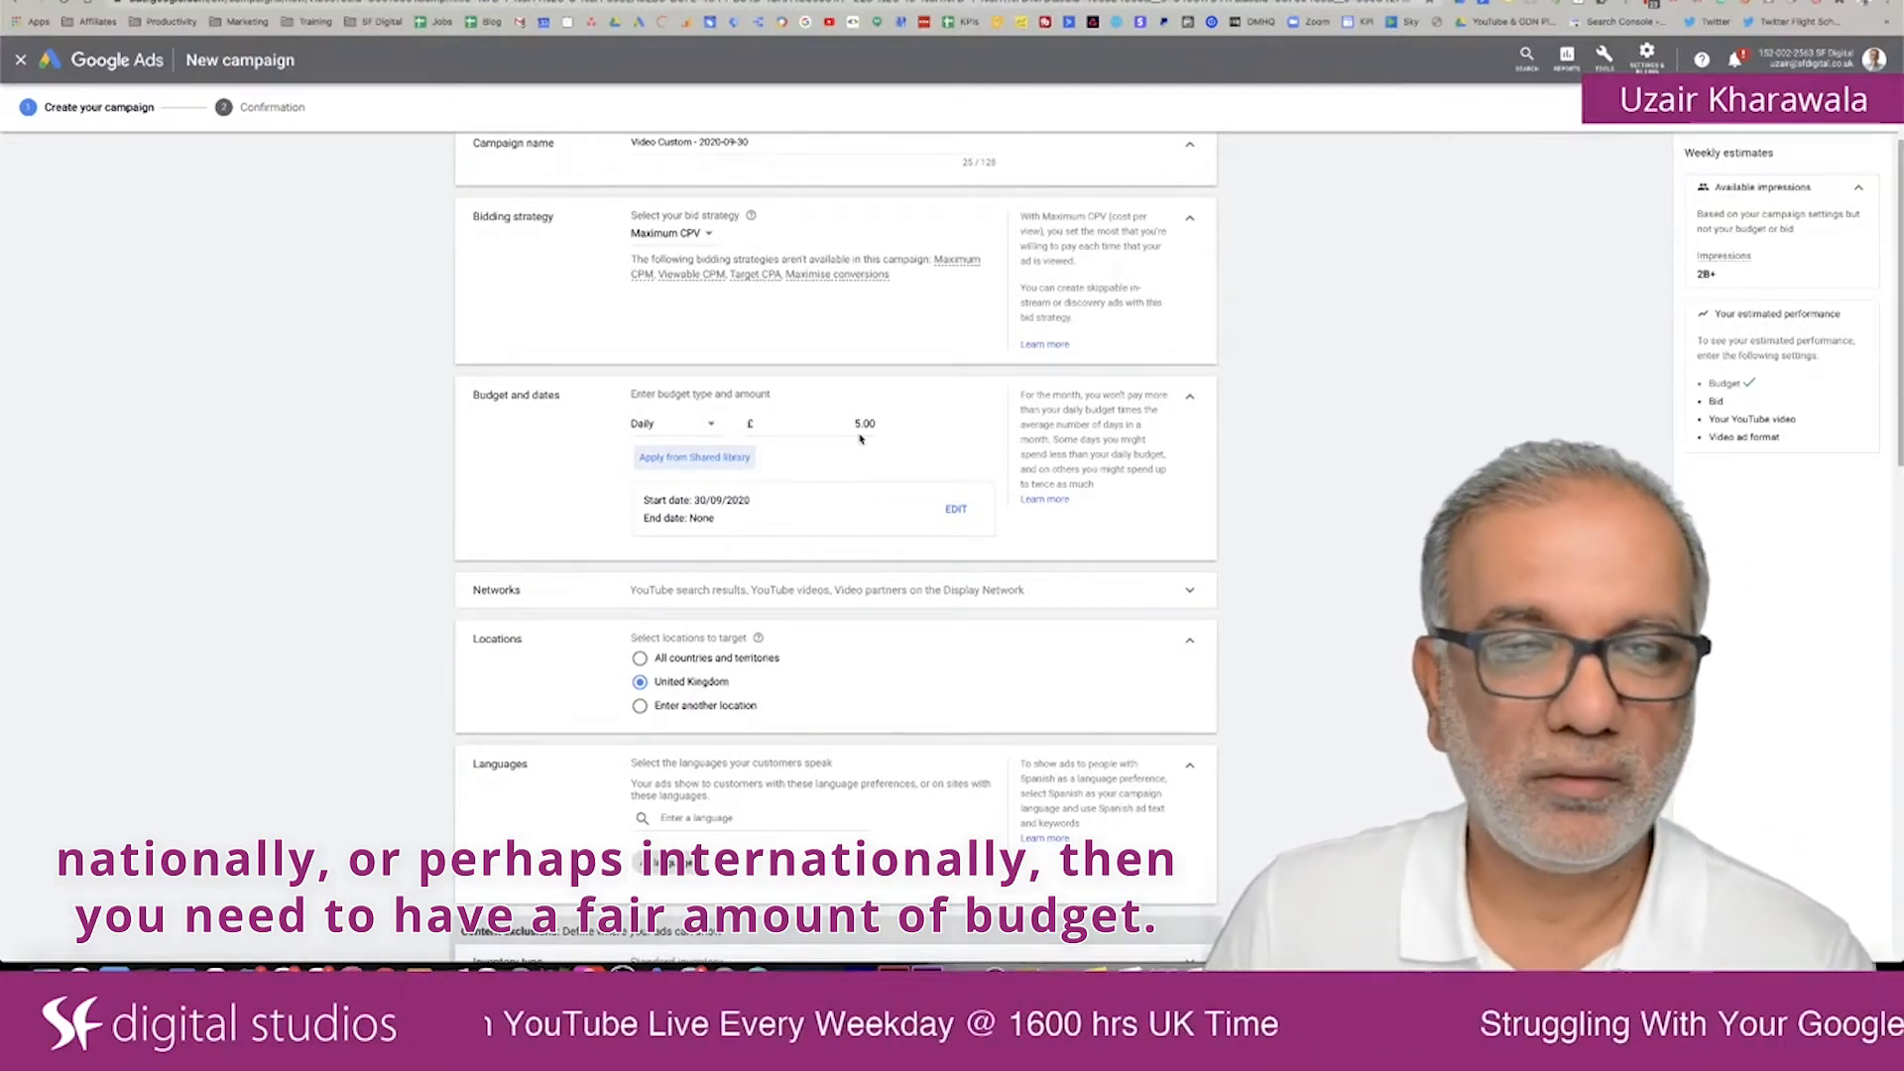
Step: Expand the campaign's network settings and exclude YouTube search results from where the ads can appear
click(822, 591)
scroll(827, 593, down, 1)
scroll(843, 525, down, 1)
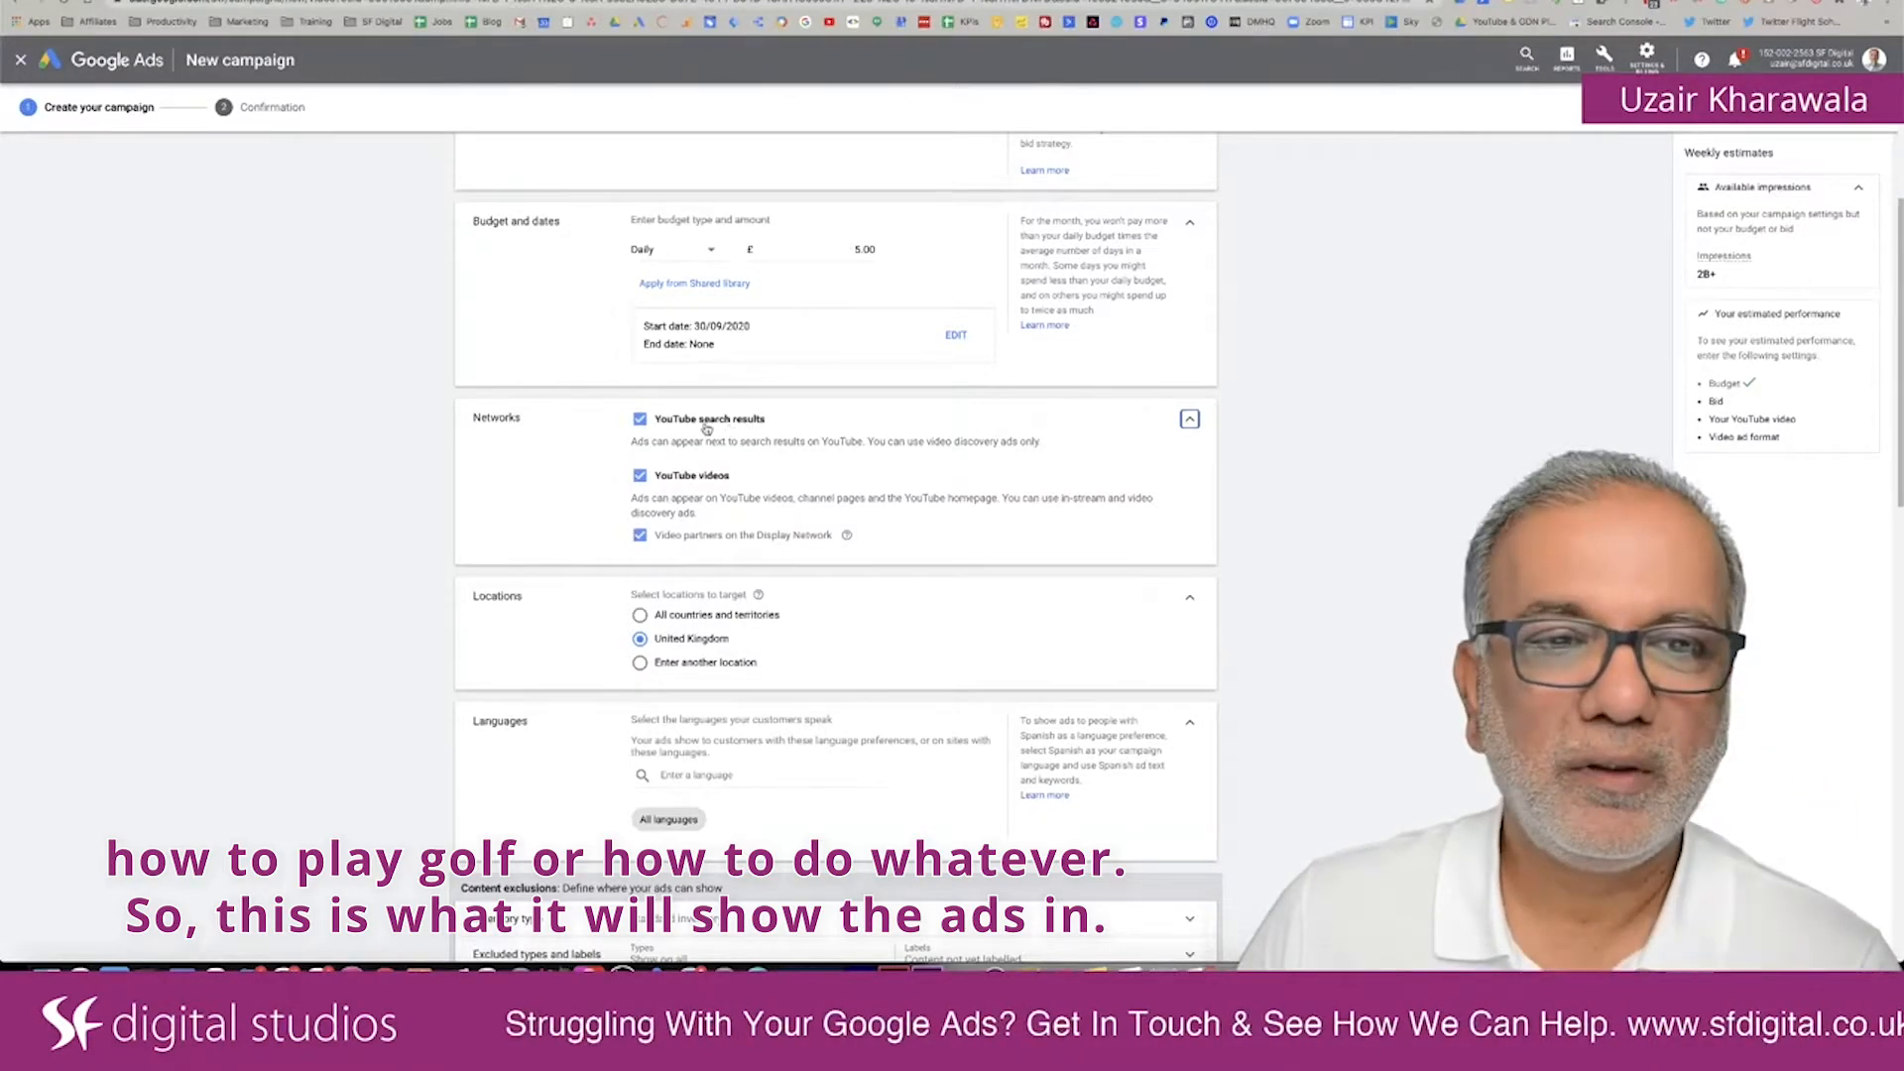
click(640, 420)
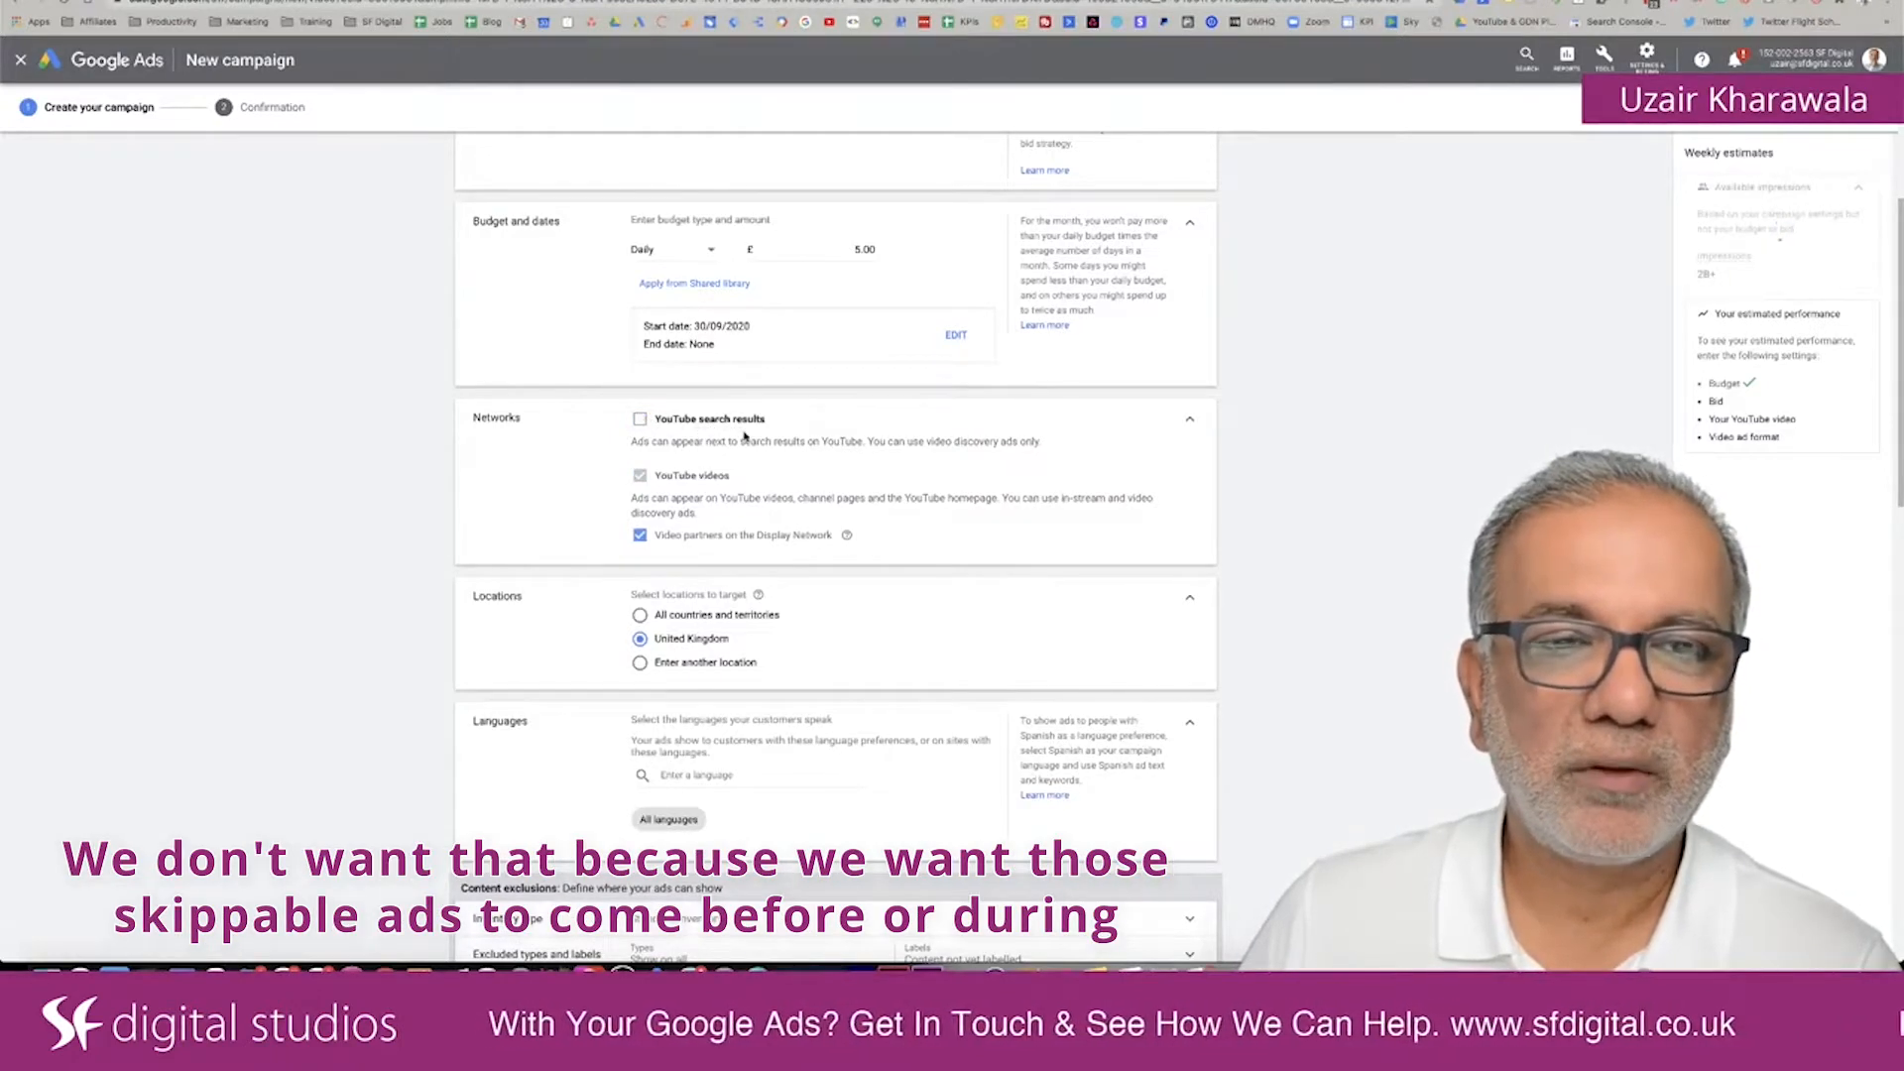
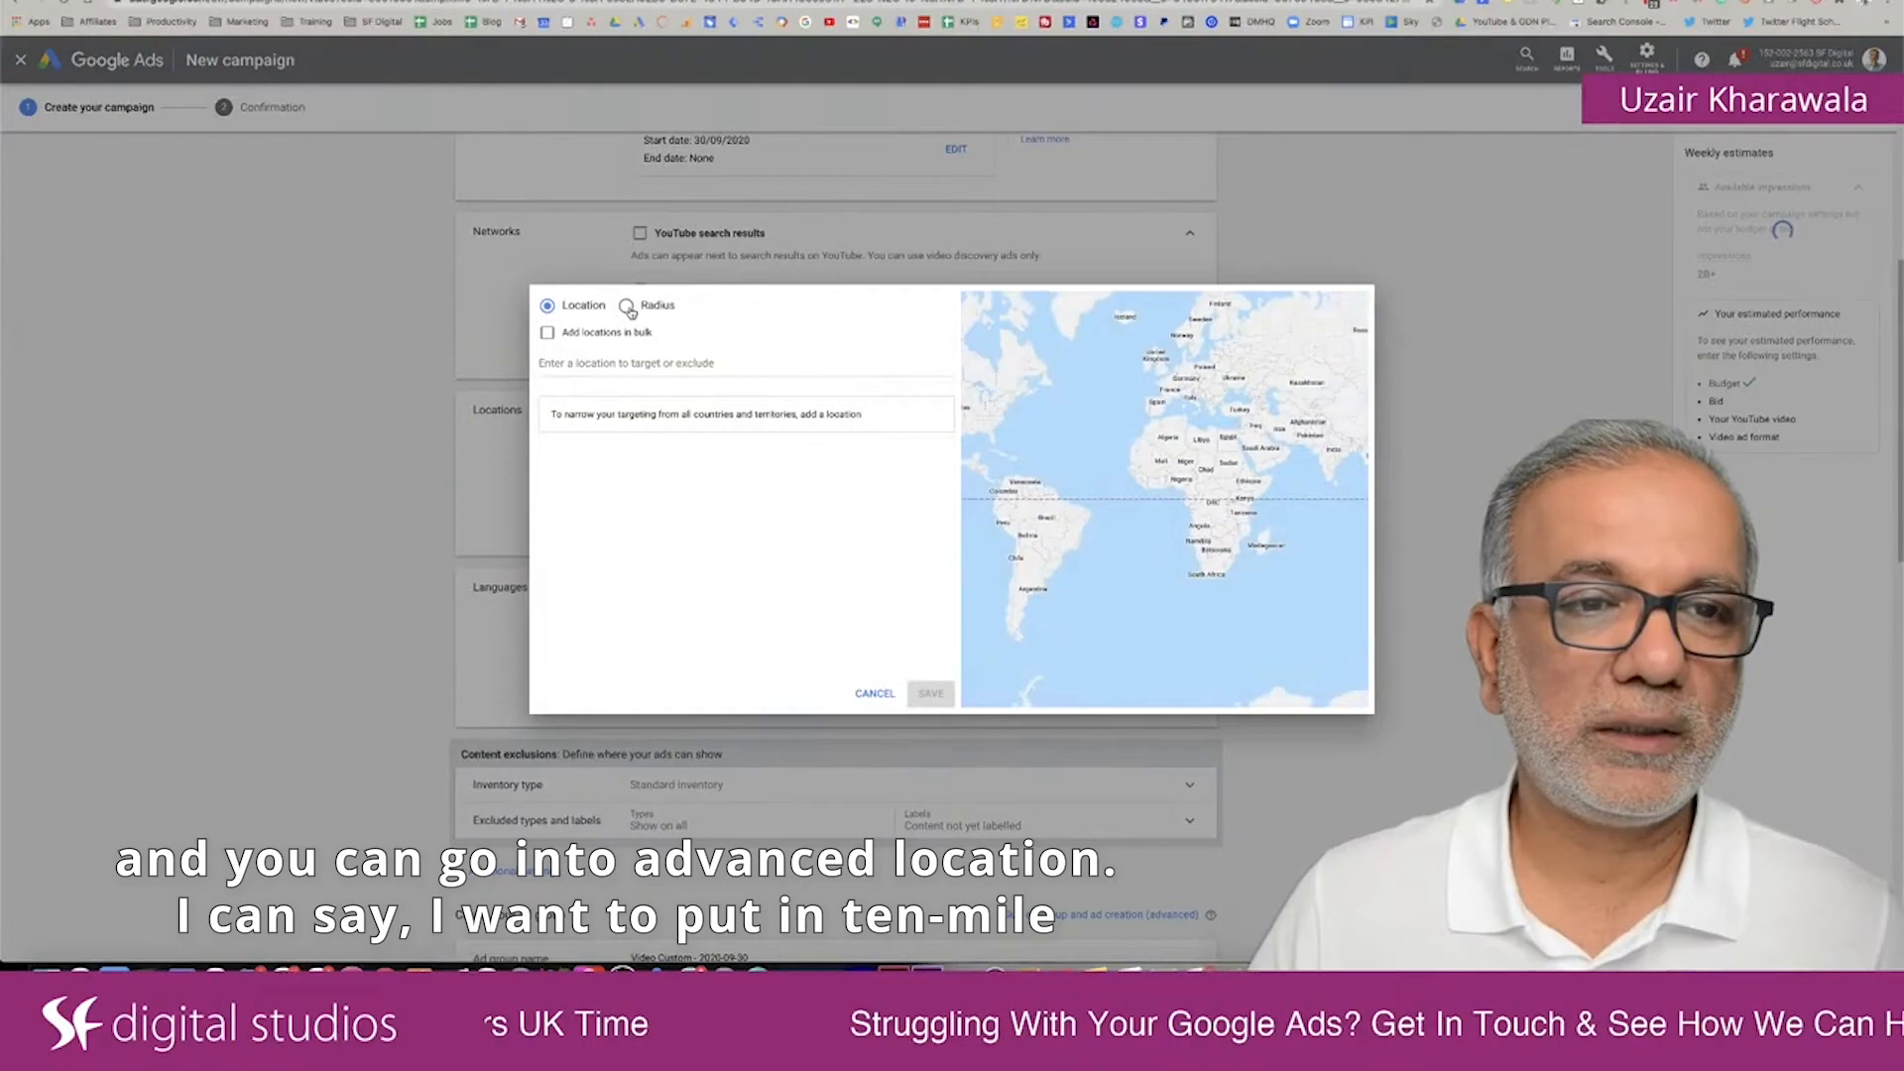
Step: Target a 10 mi radius around Leighton Buzzard in the advanced location search and save the location
click(628, 306)
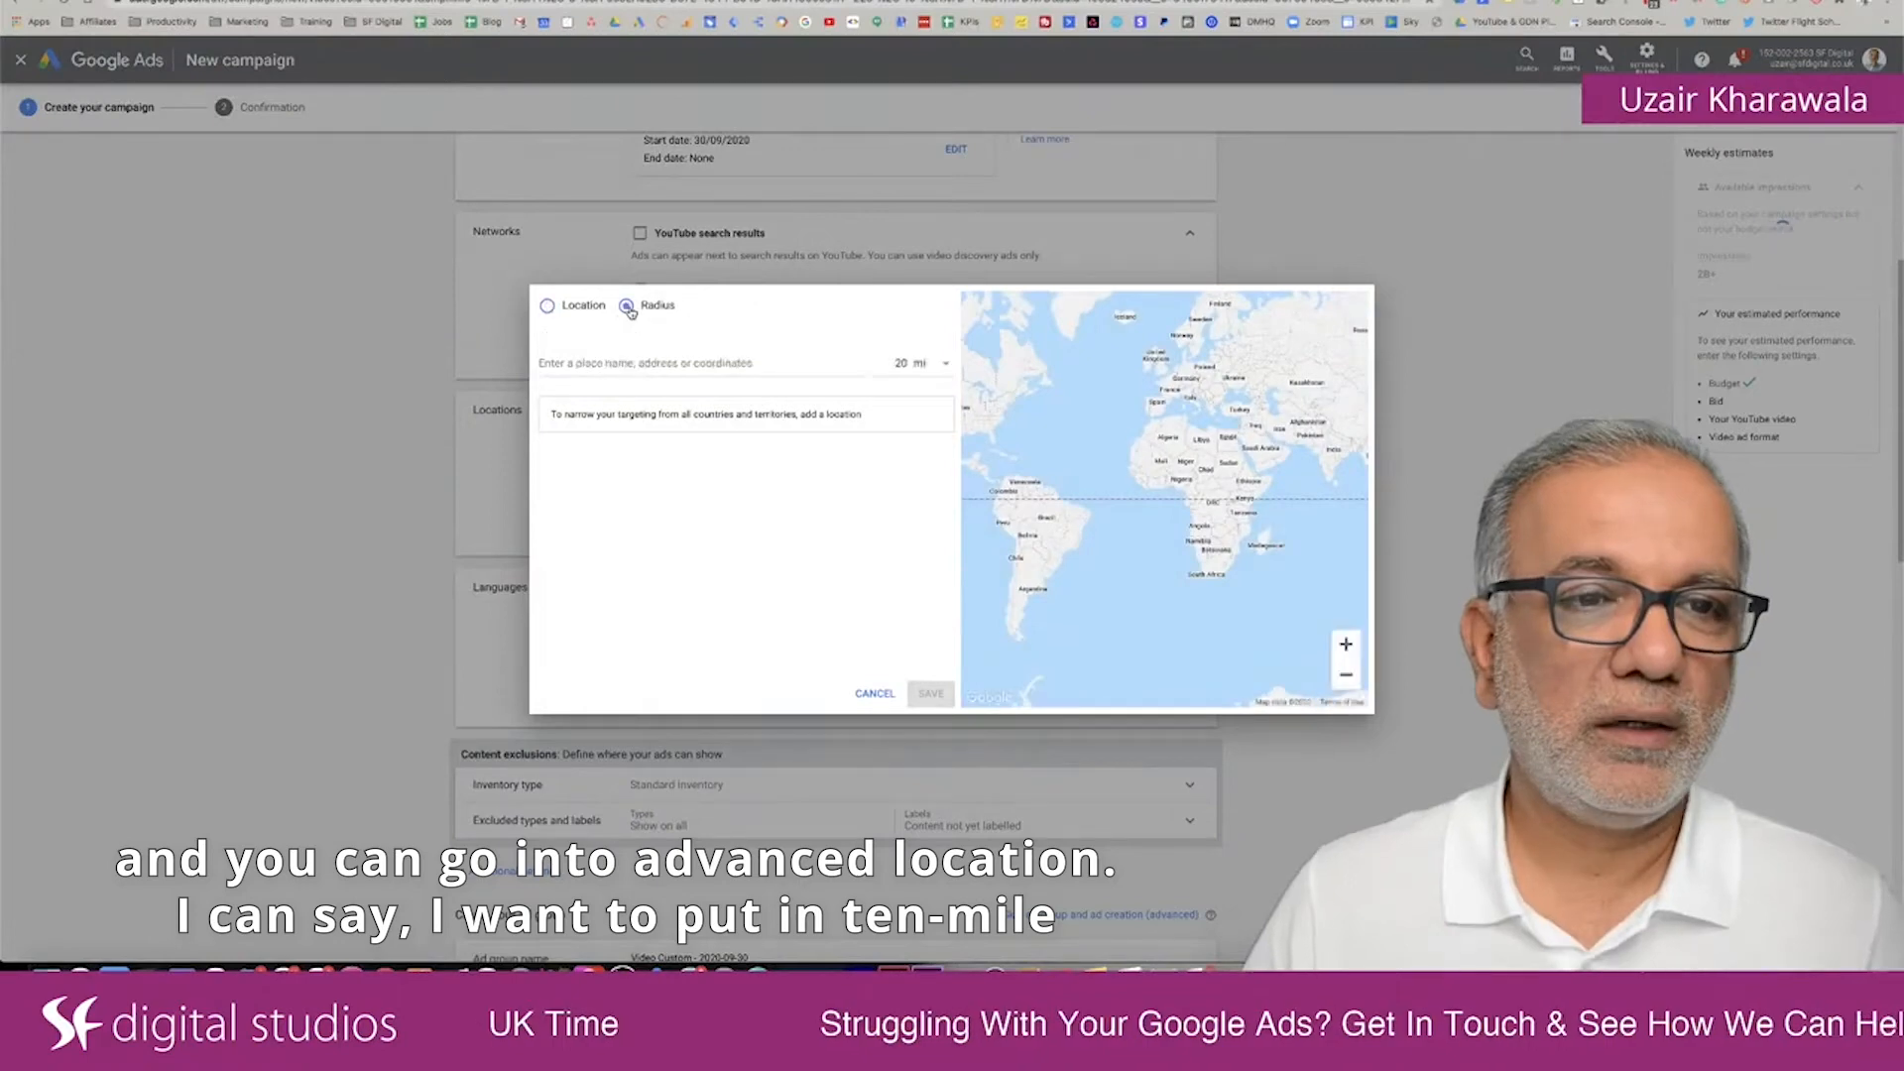
double_click(901, 363)
text(10)
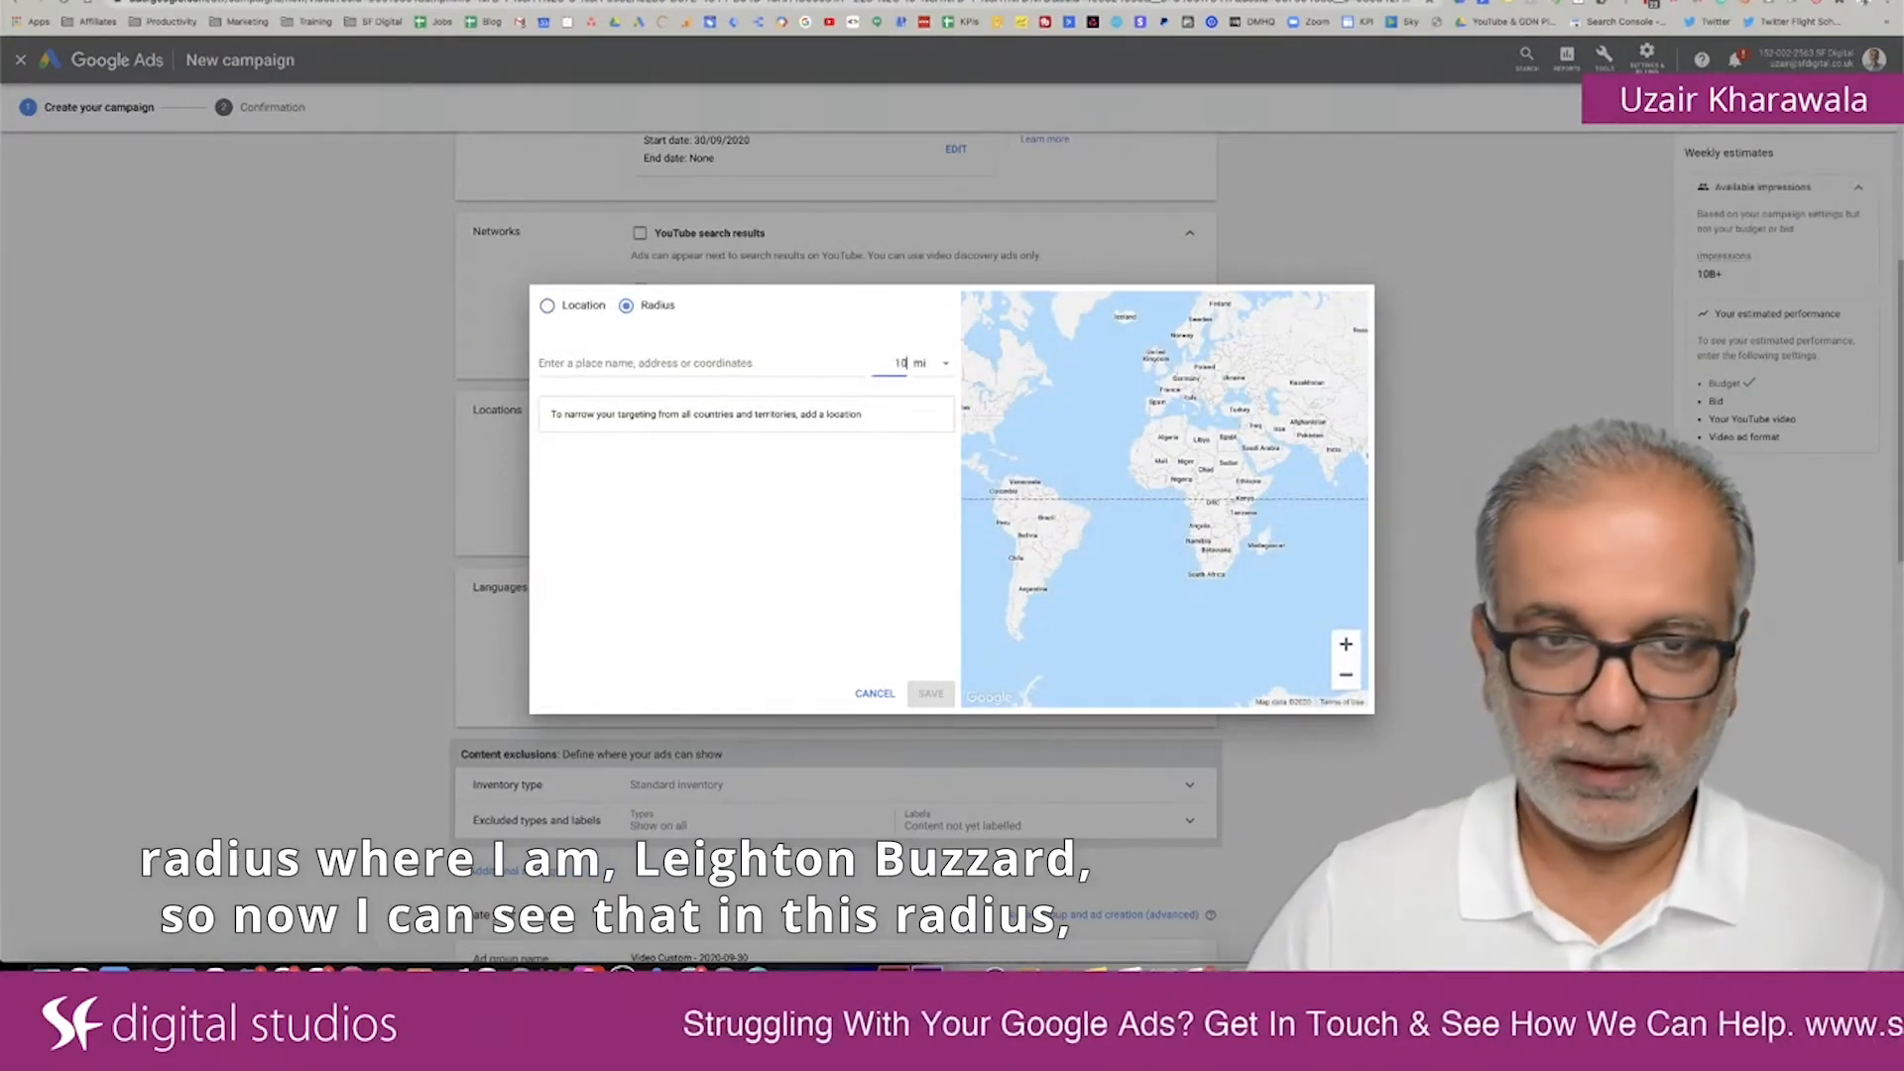
click(762, 364)
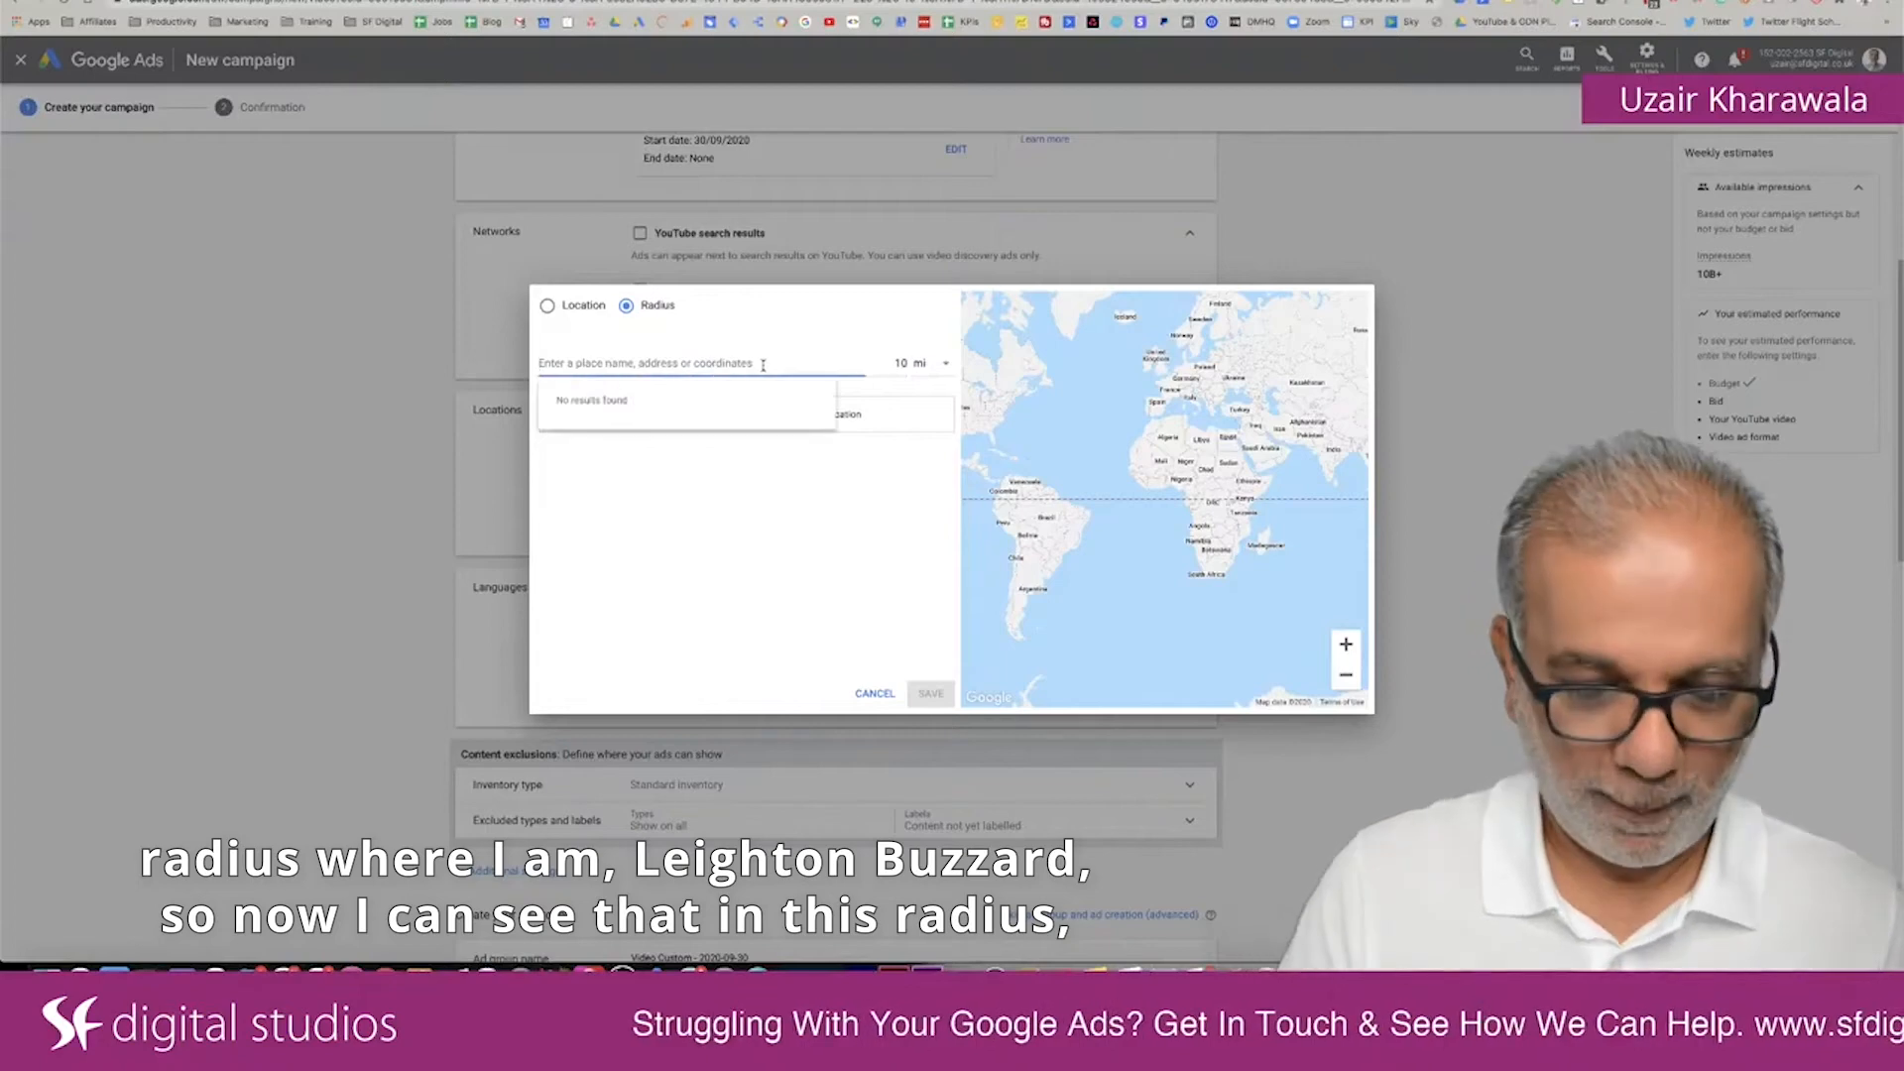
text(leighton)
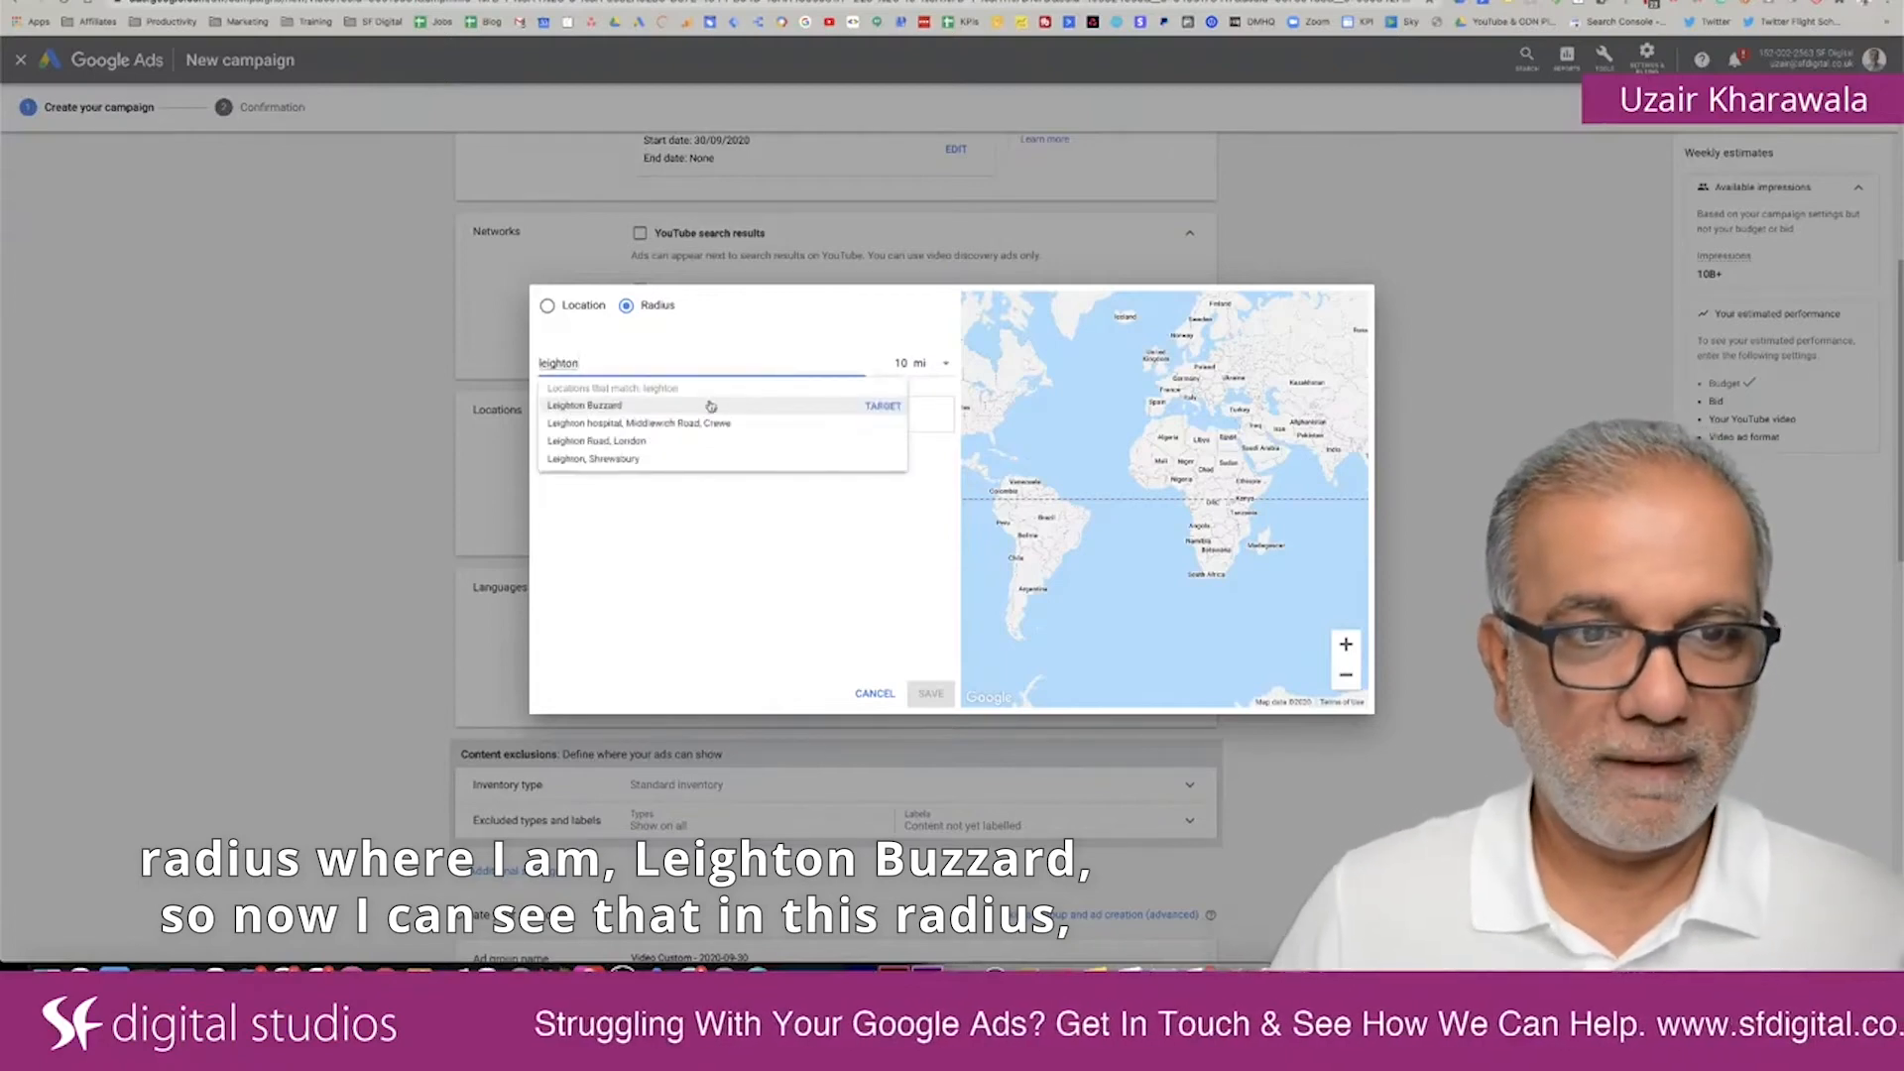
click(881, 405)
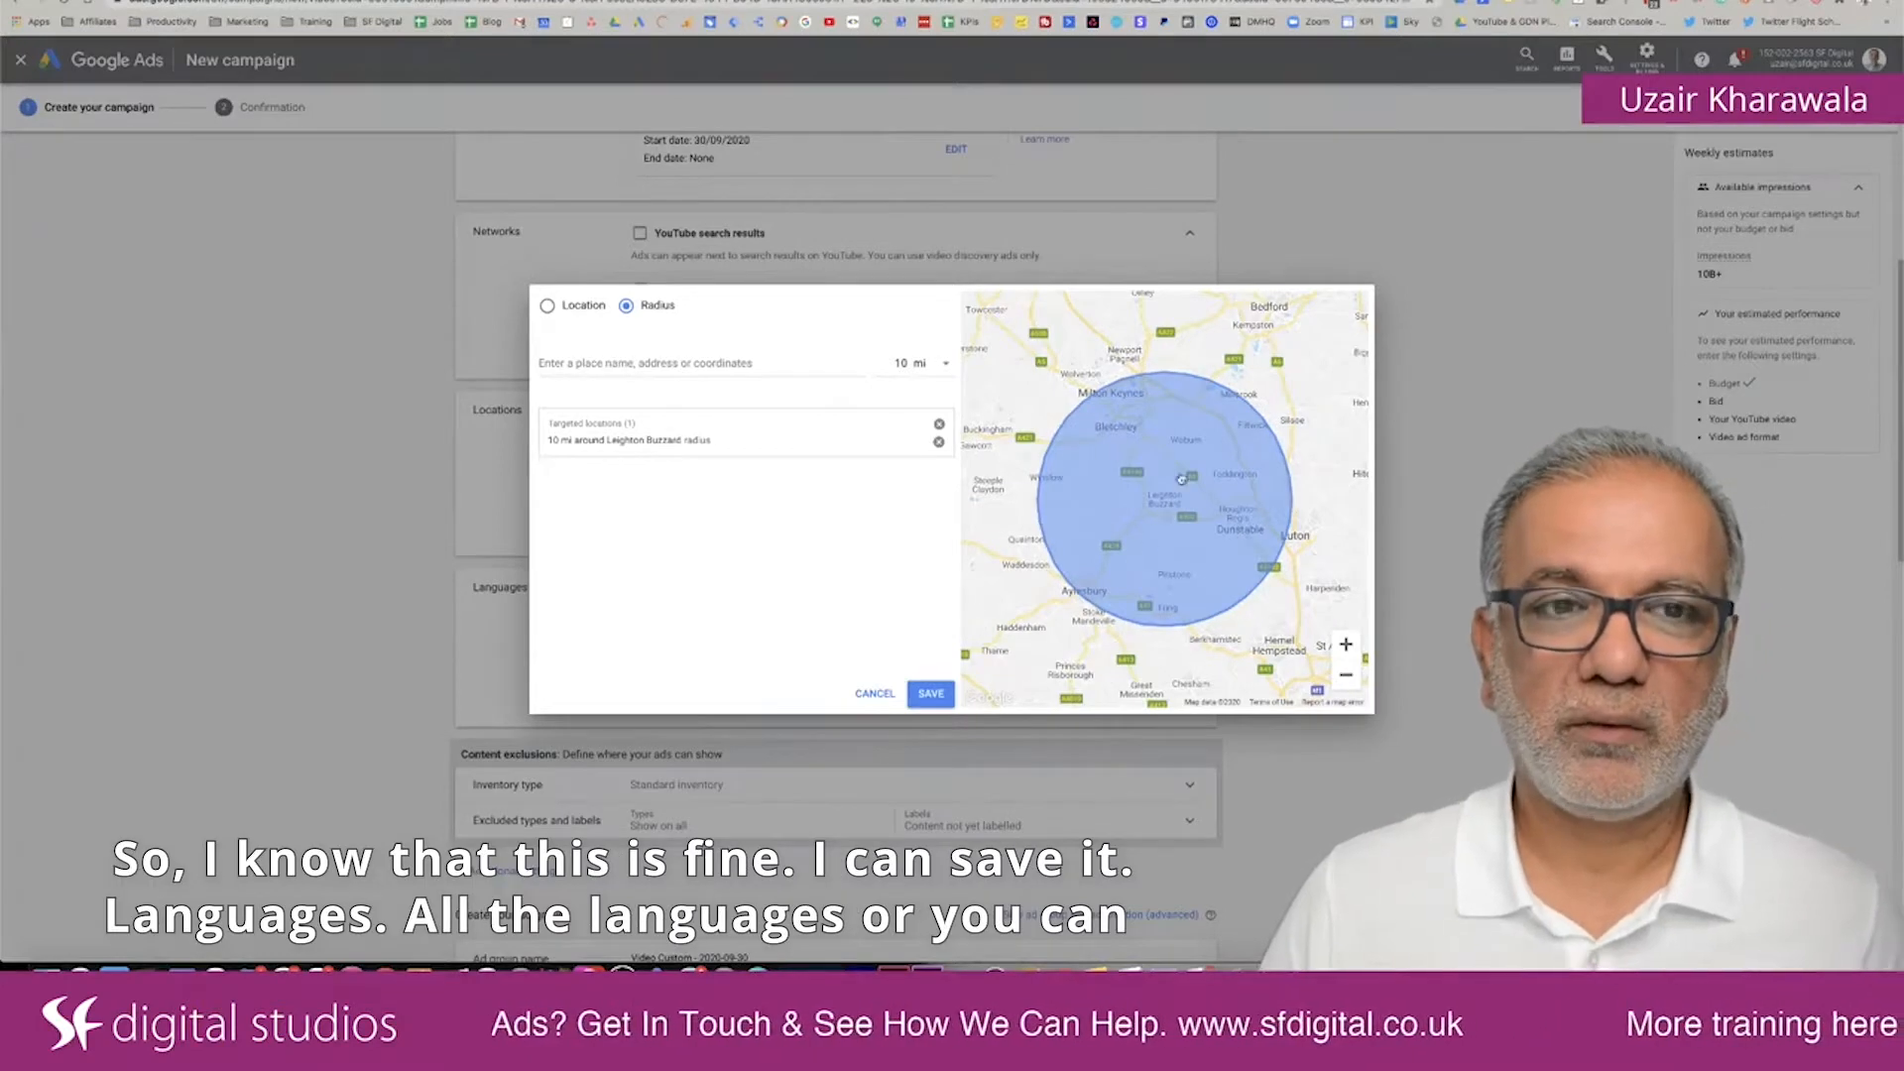
click(929, 695)
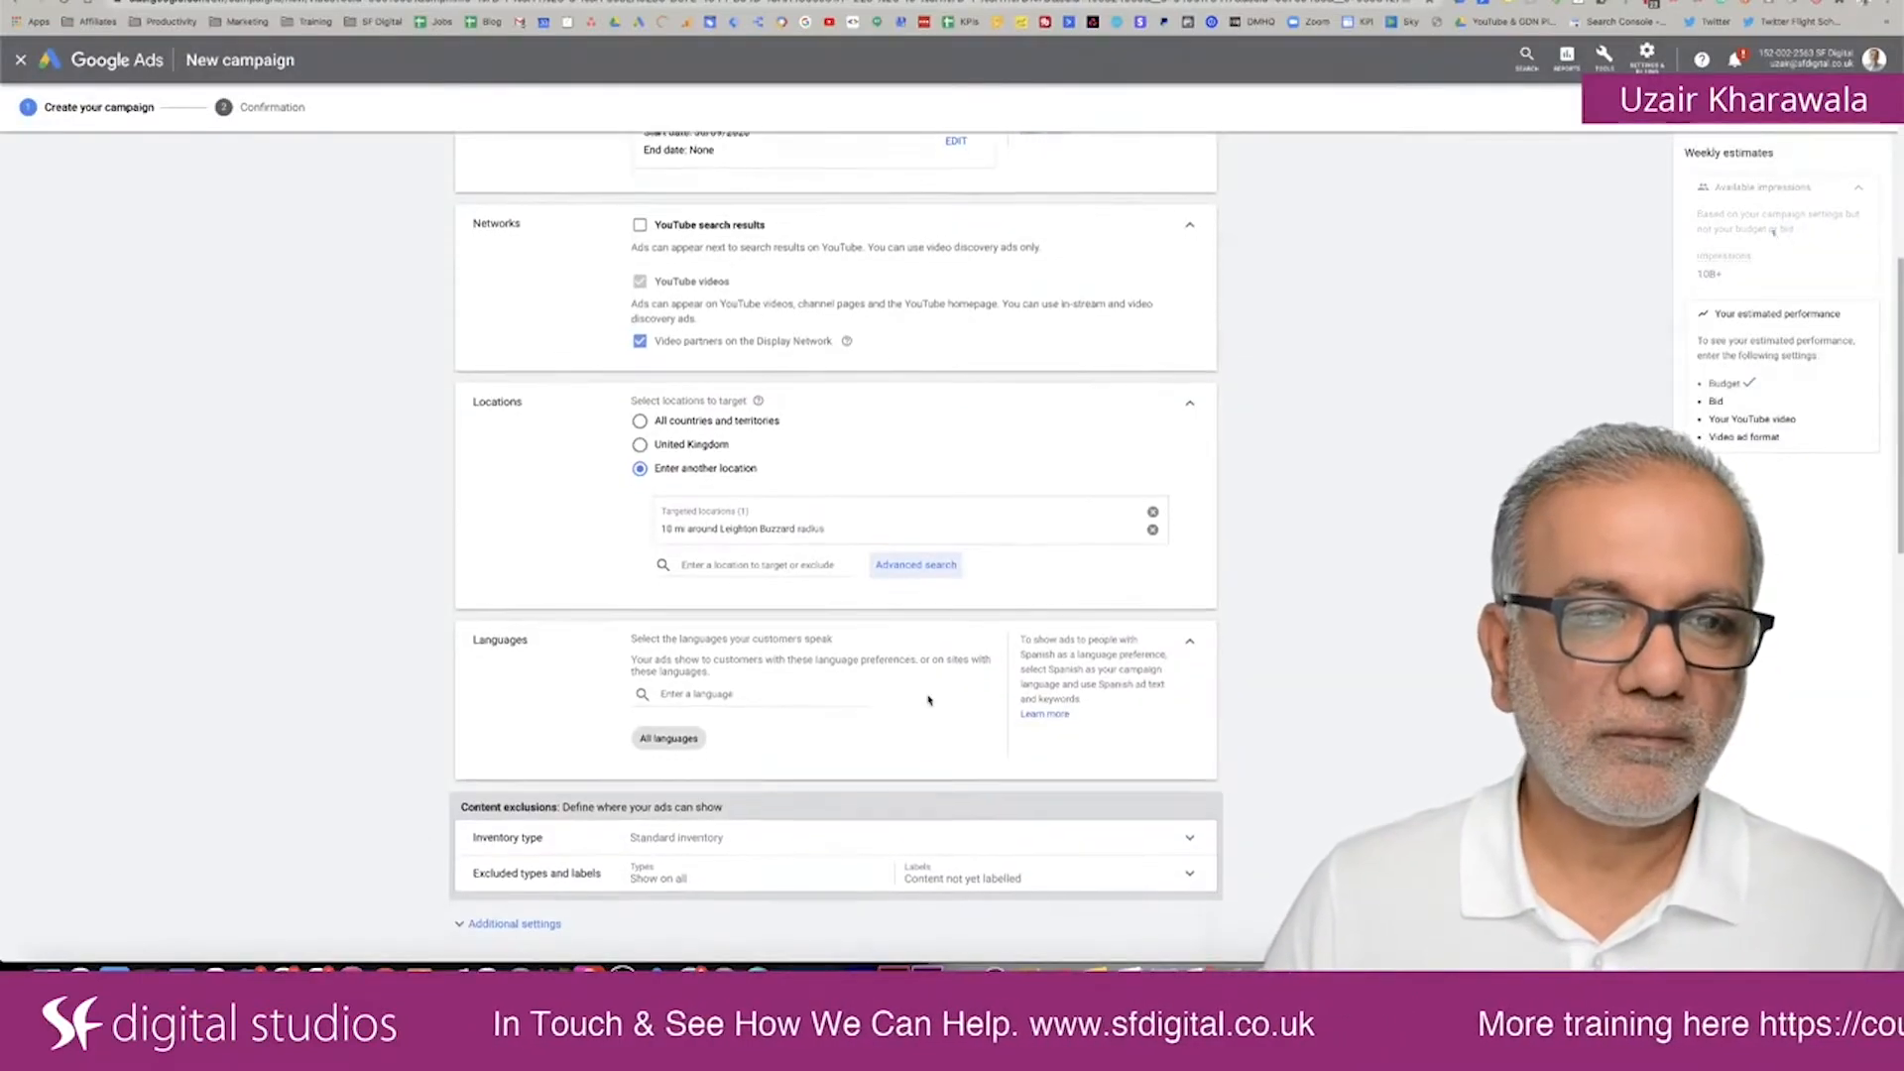
Step: Restrict the campaign's language targeting to English
scroll(932, 704, down, 5)
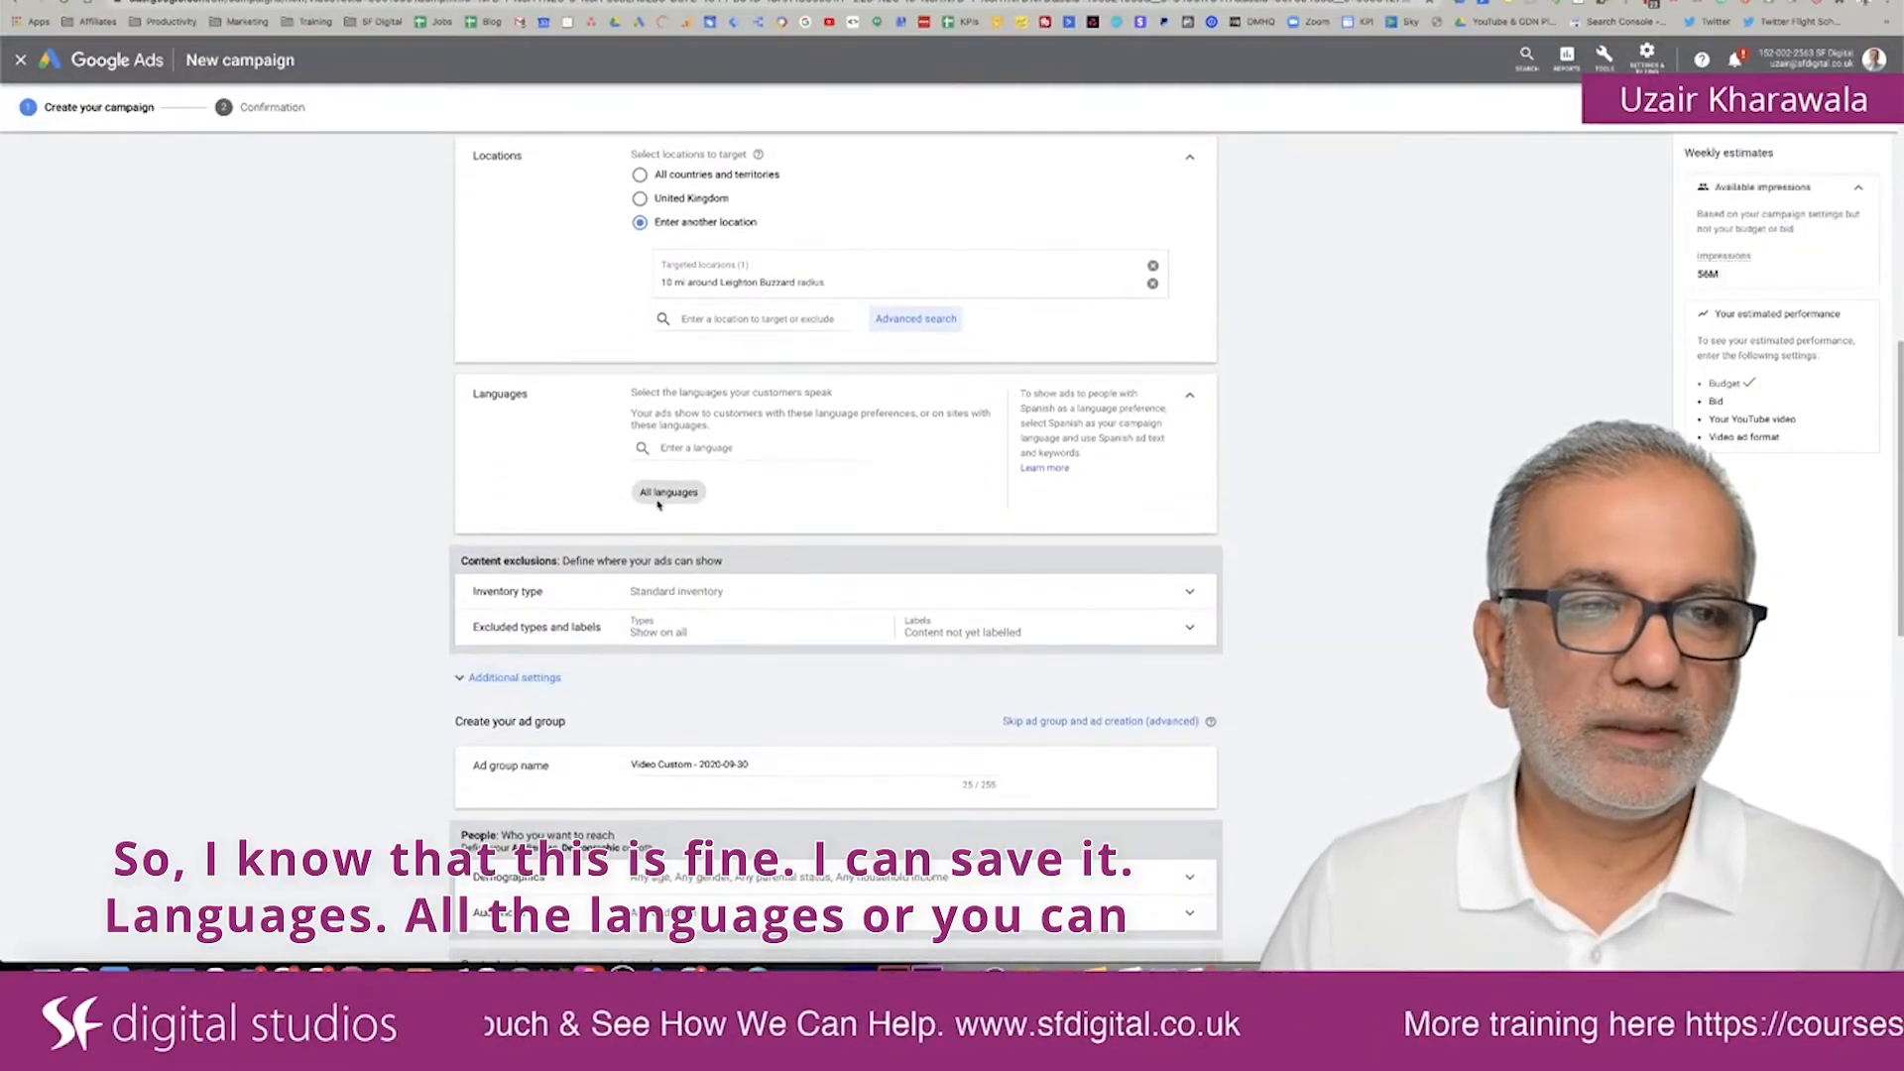
click(671, 448)
text(english)
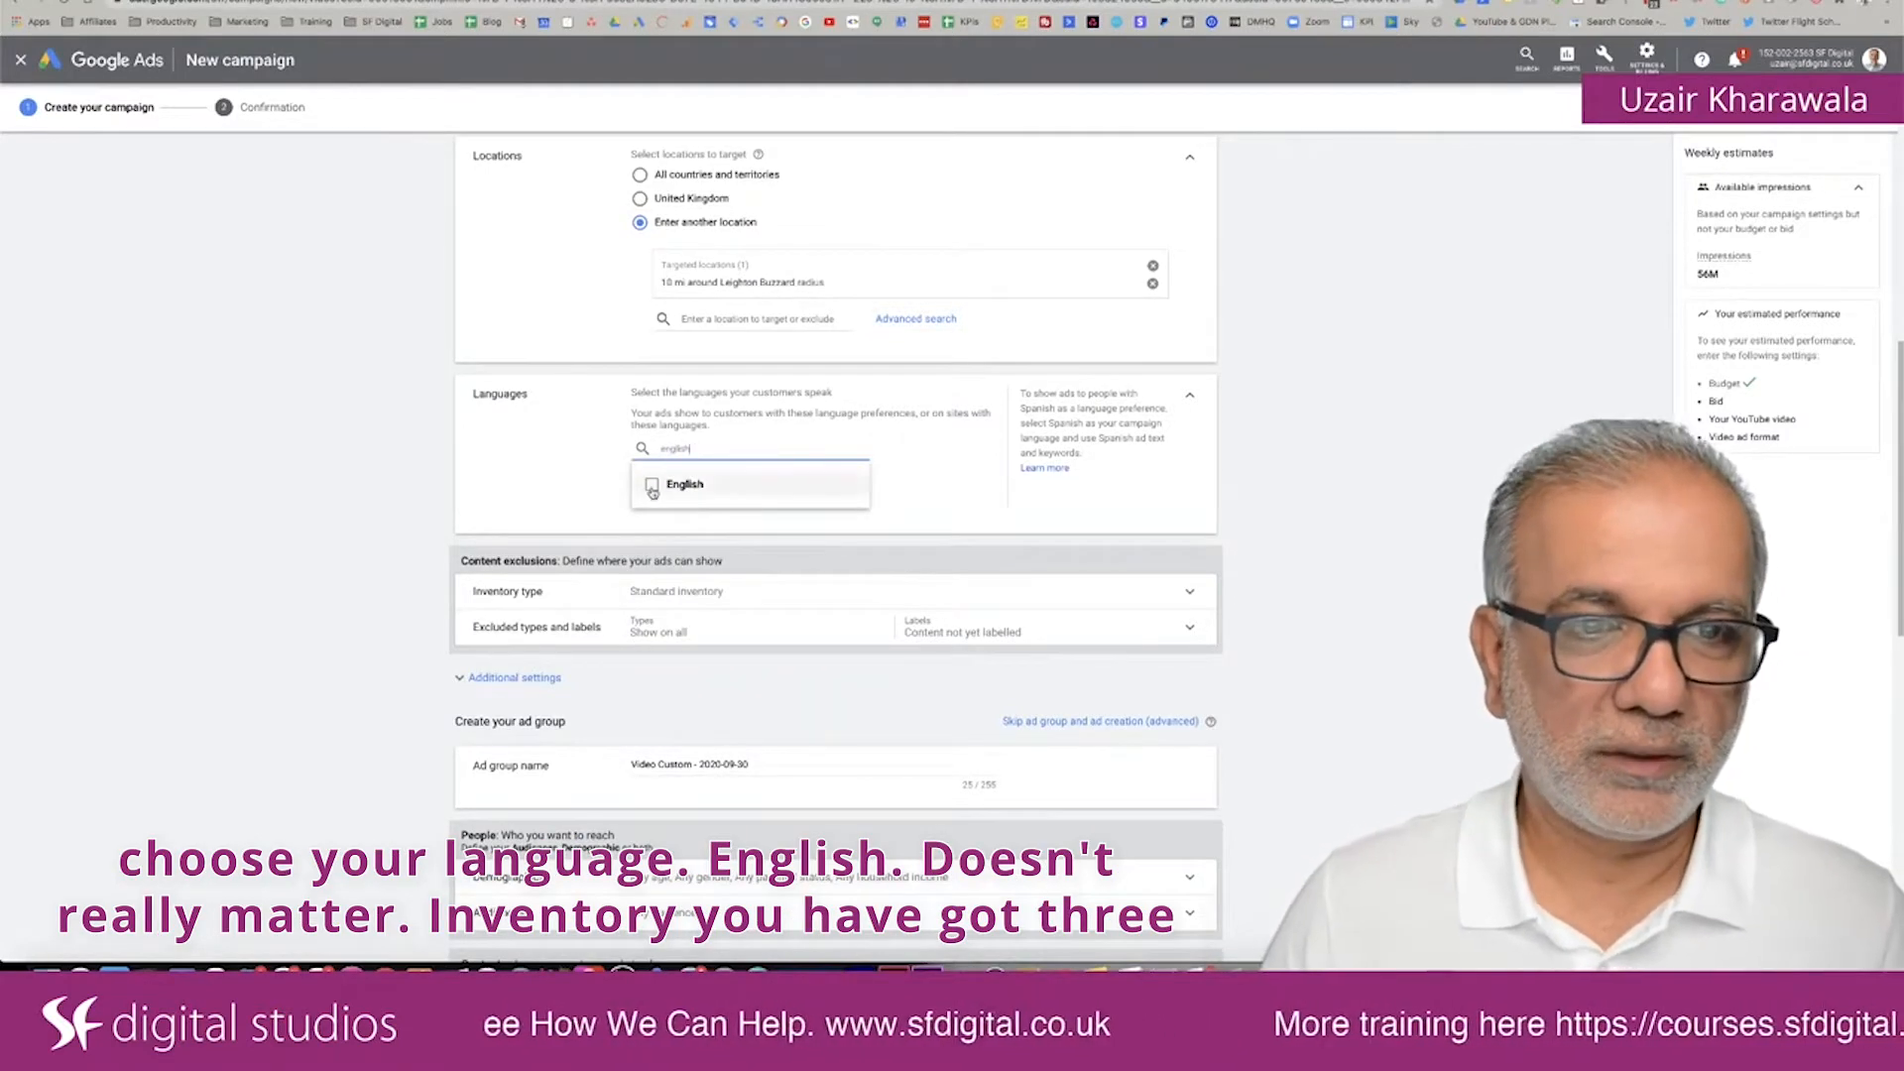
click(653, 488)
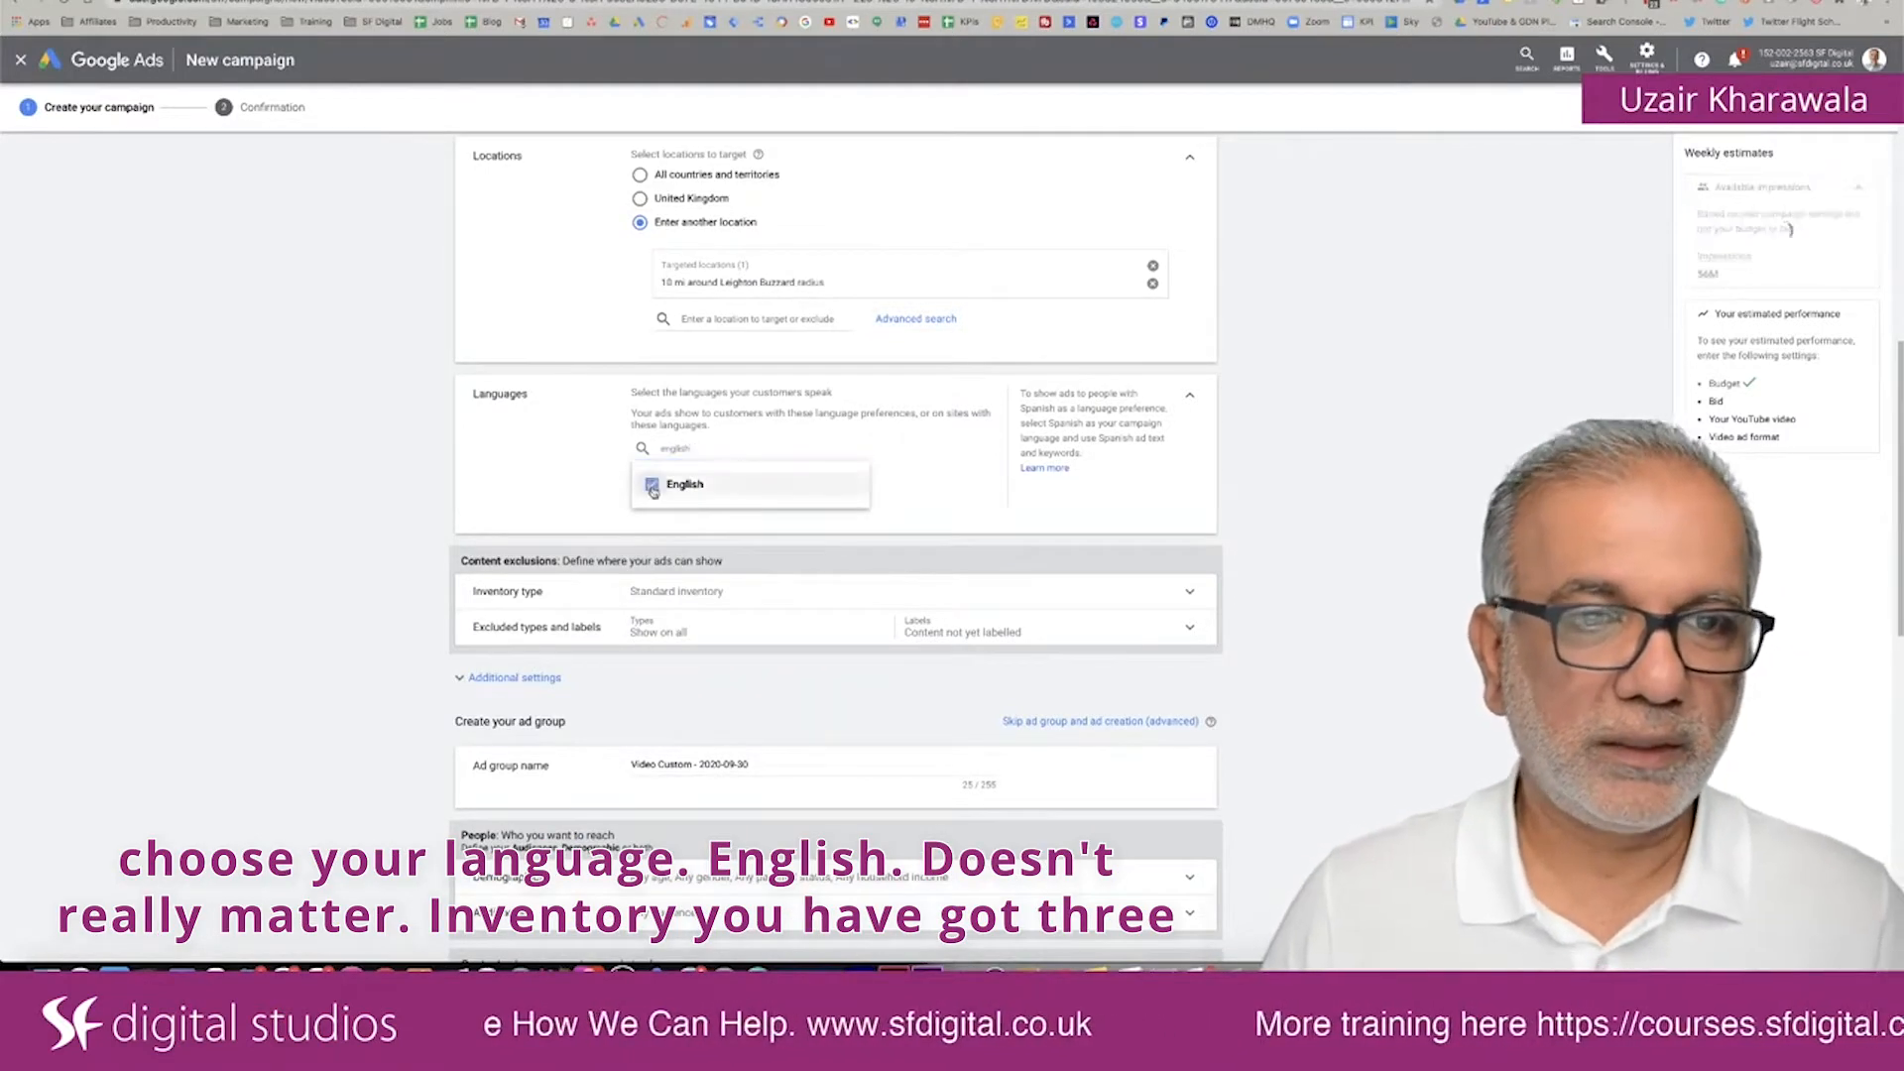
click(887, 490)
Step: Review the comparison of inventory types under content exclusions and choose Standard inventory
scroll(887, 490, down, 3)
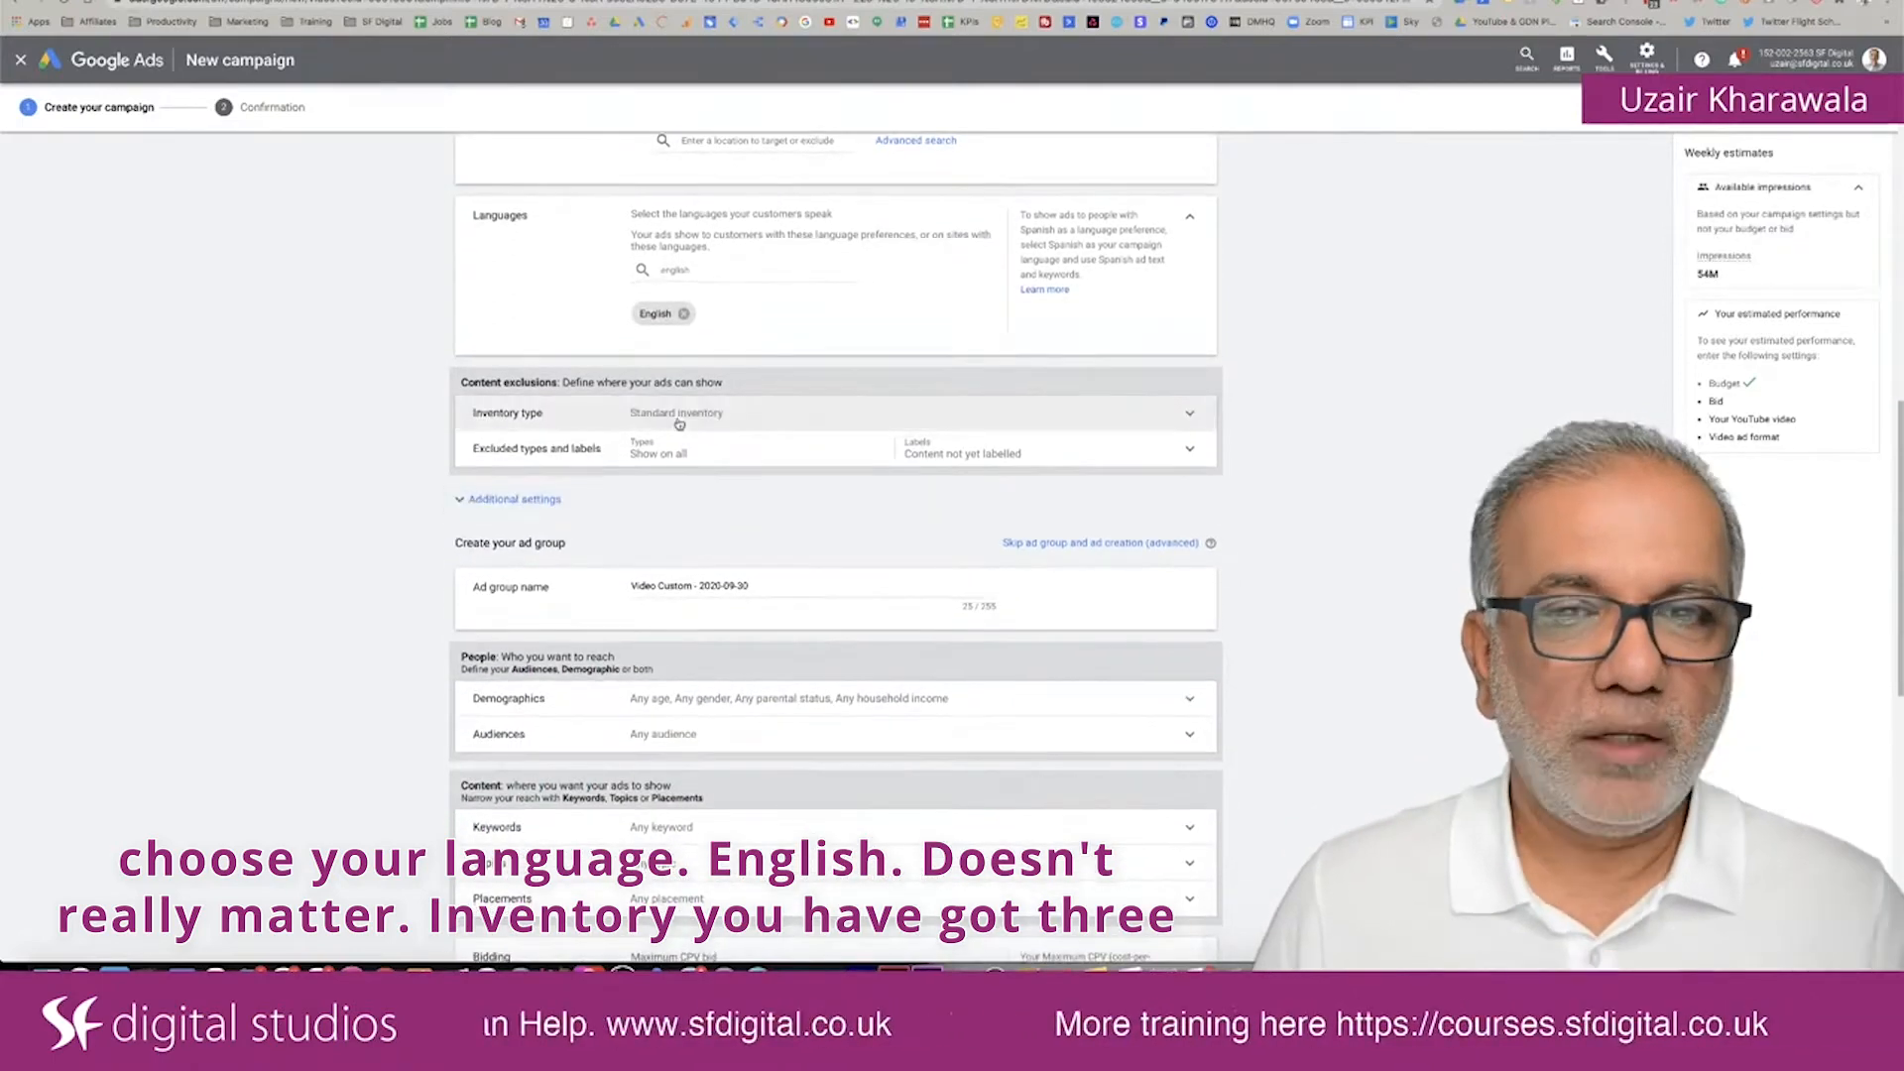
click(679, 421)
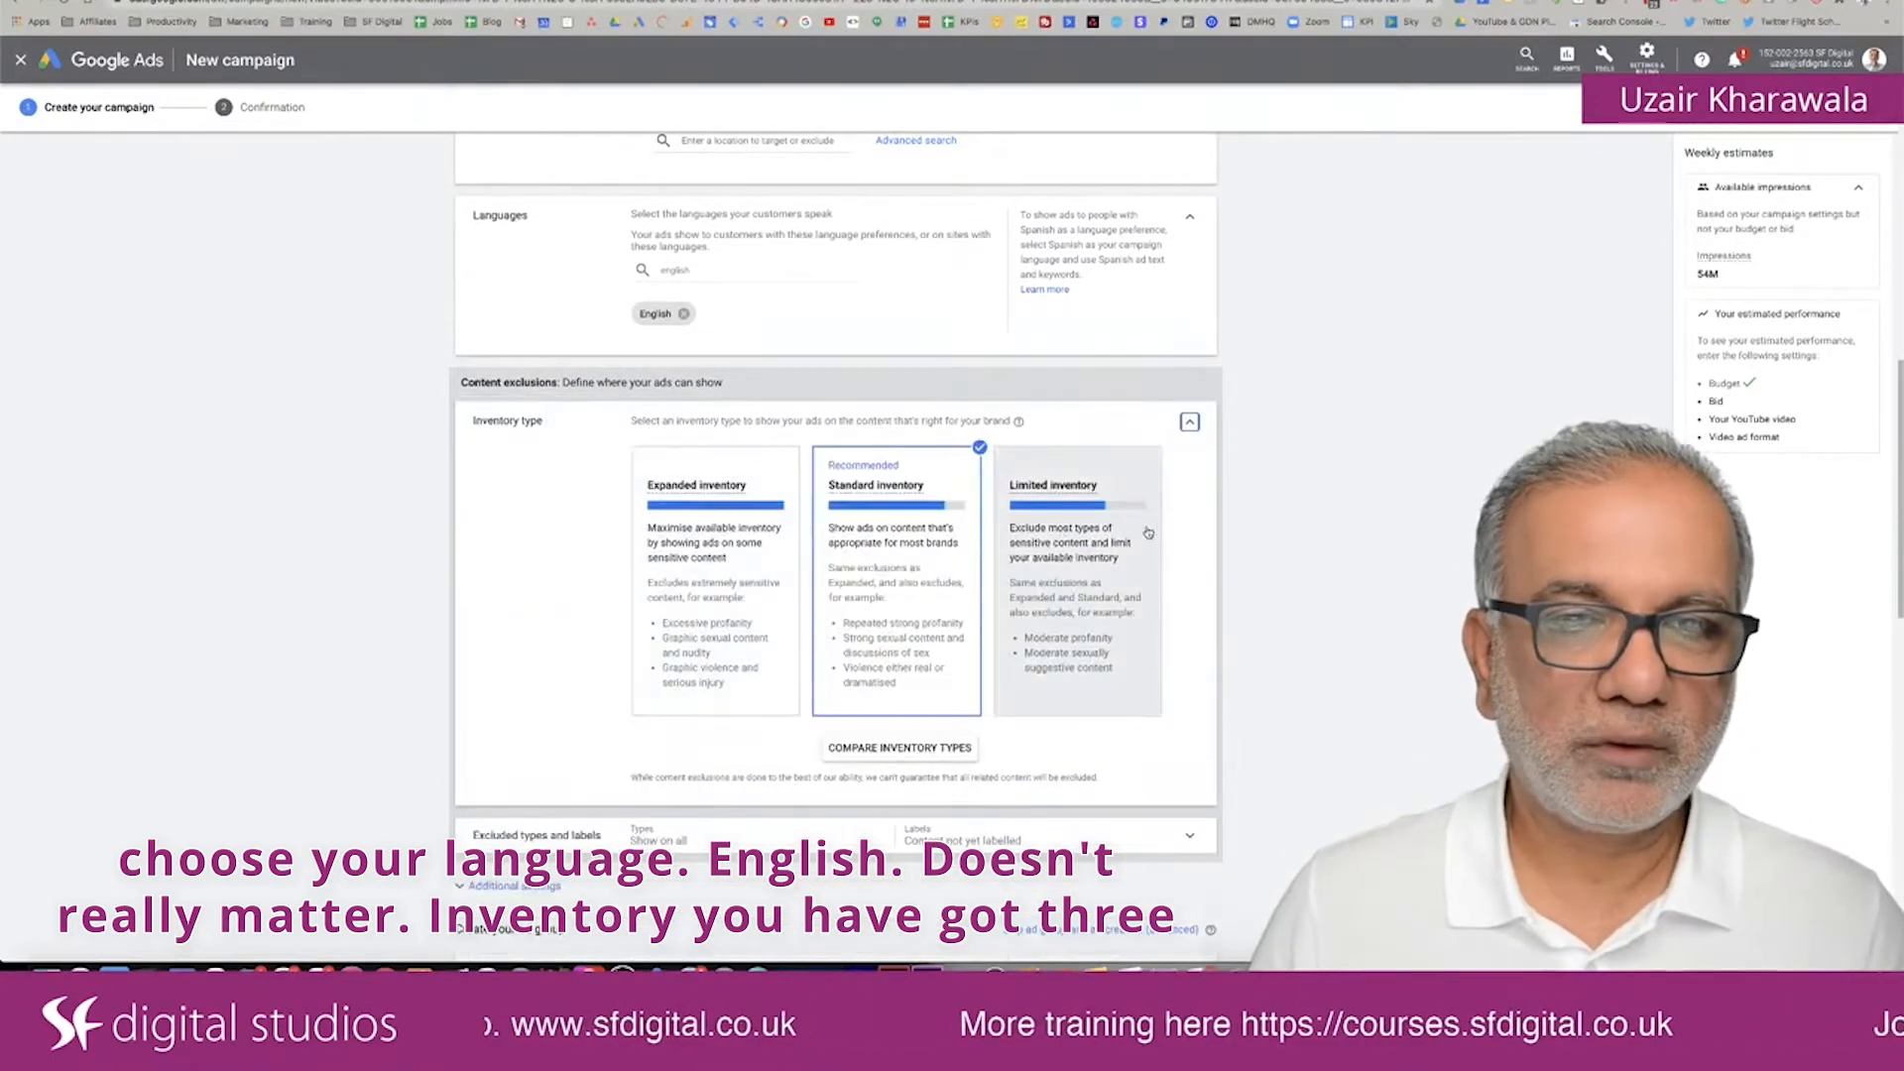
click(737, 590)
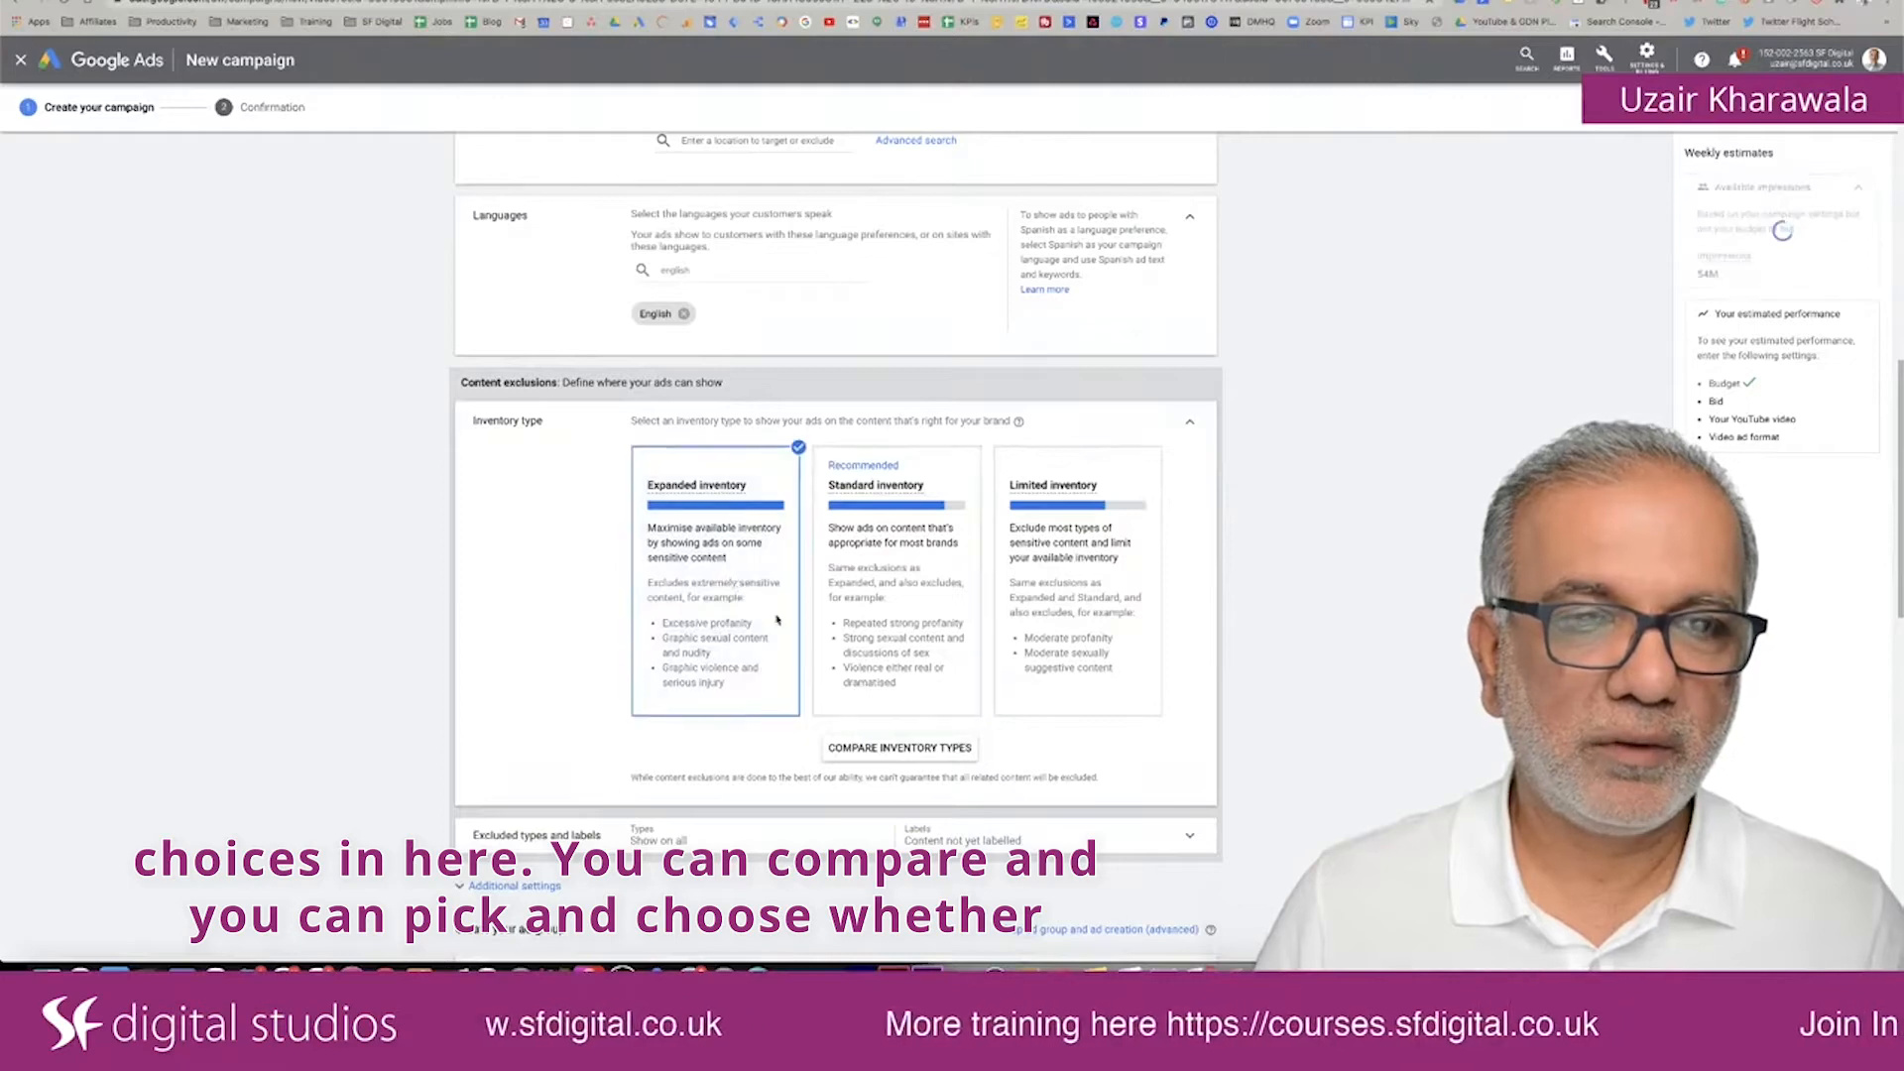
click(899, 748)
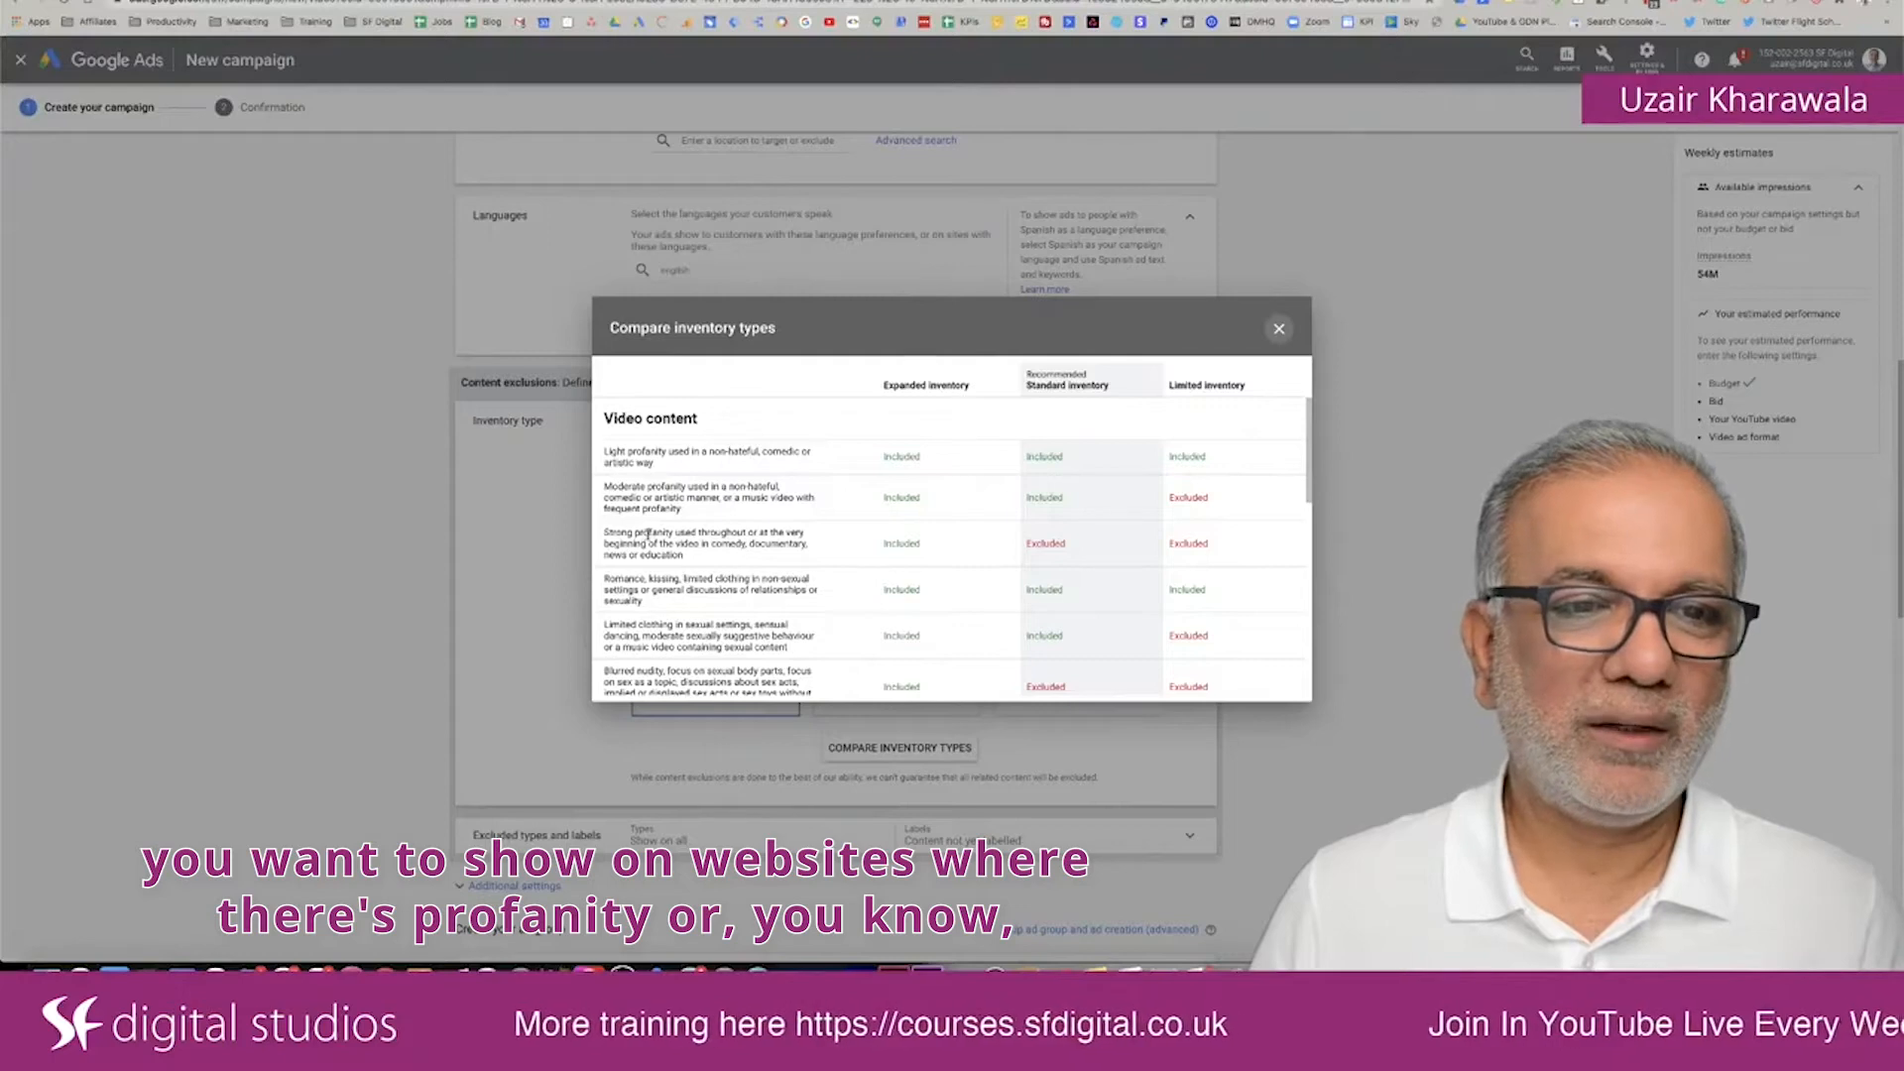
drag(648, 535, 680, 537)
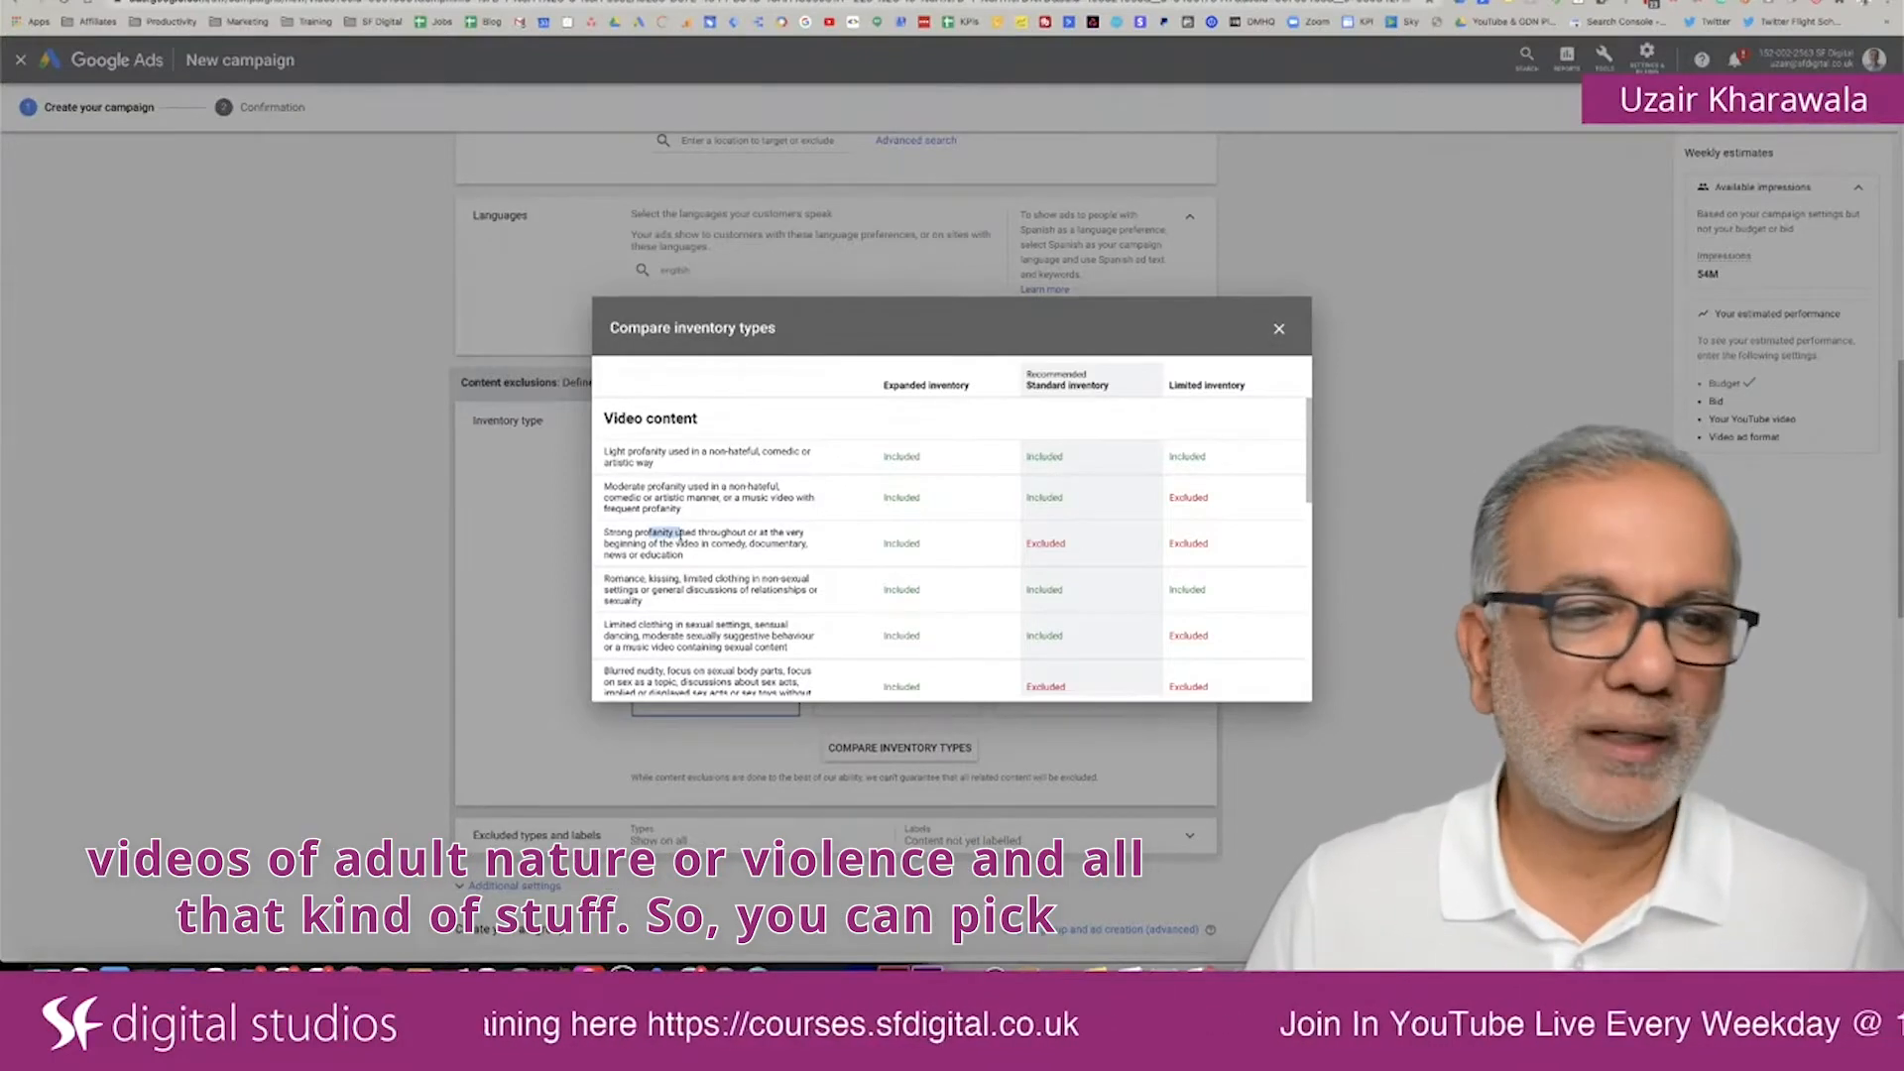
scroll(680, 537, down, 1)
scroll(680, 536, down, 1)
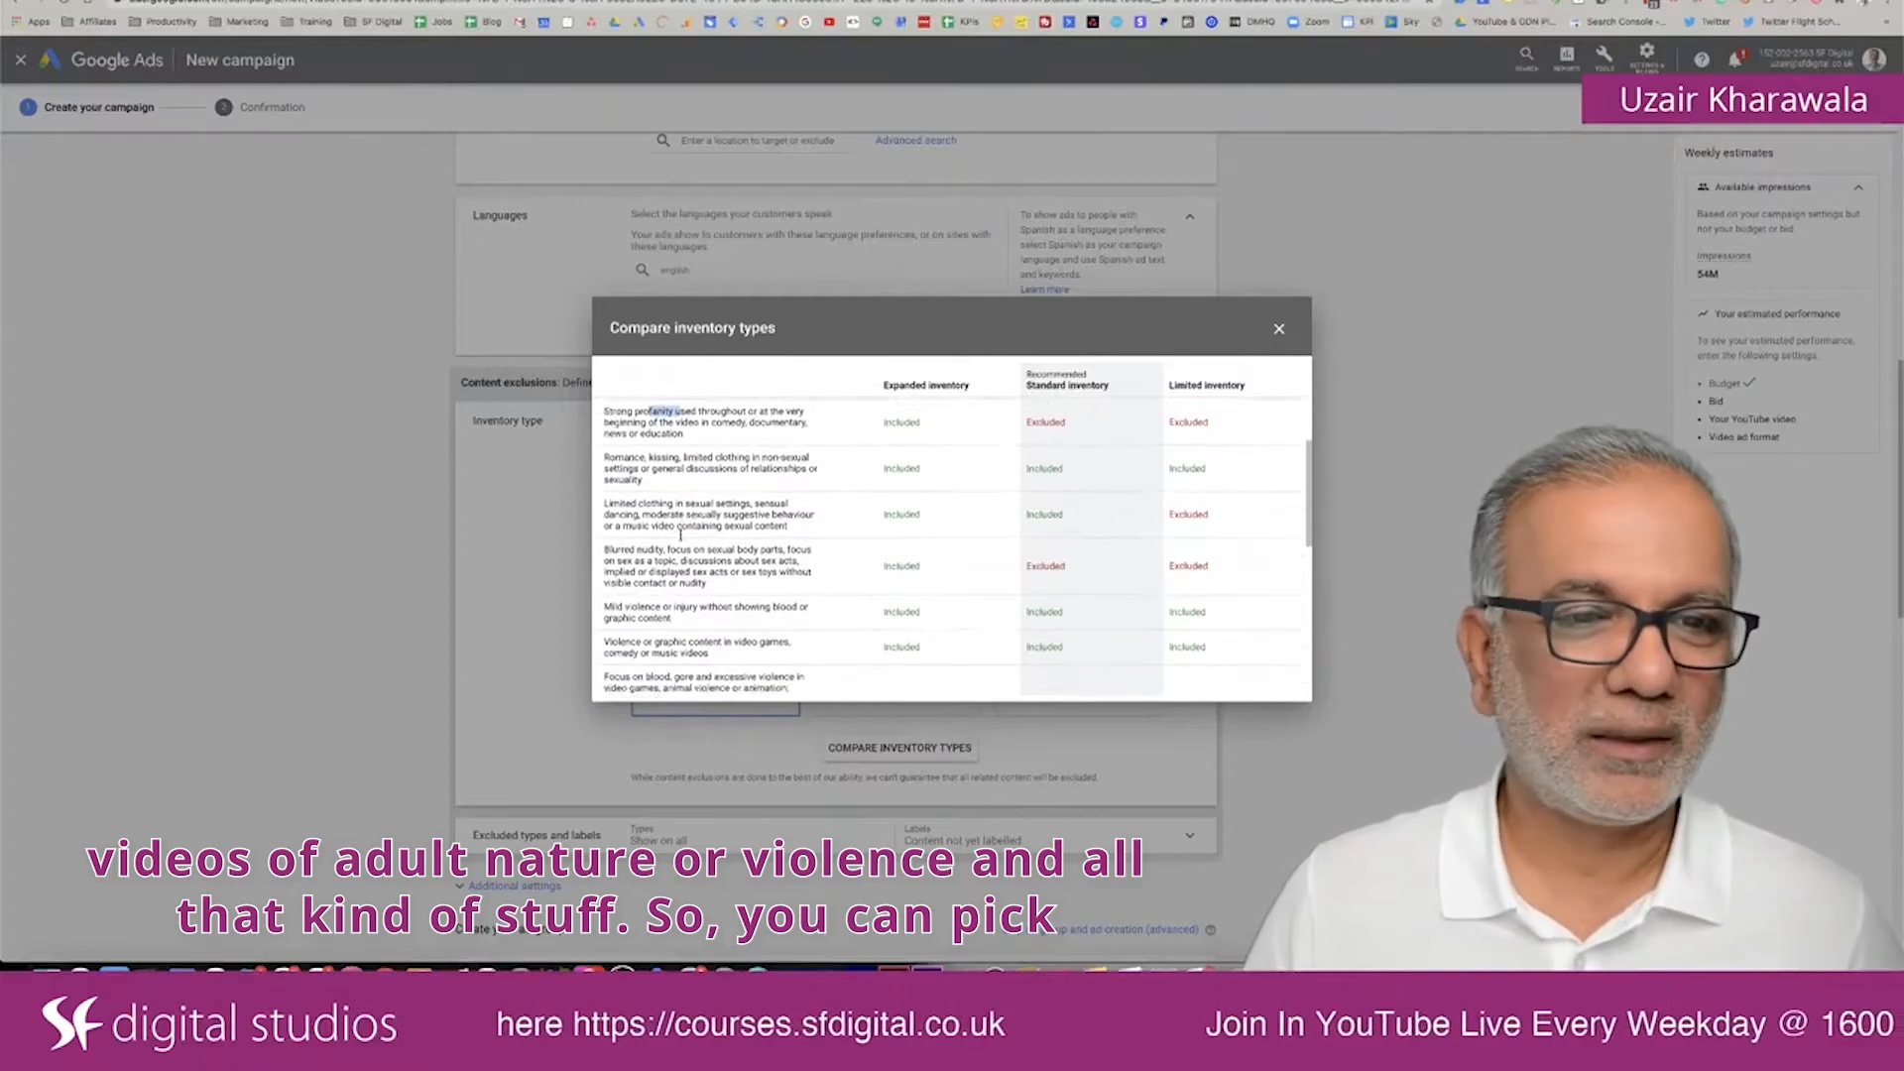
click(1279, 331)
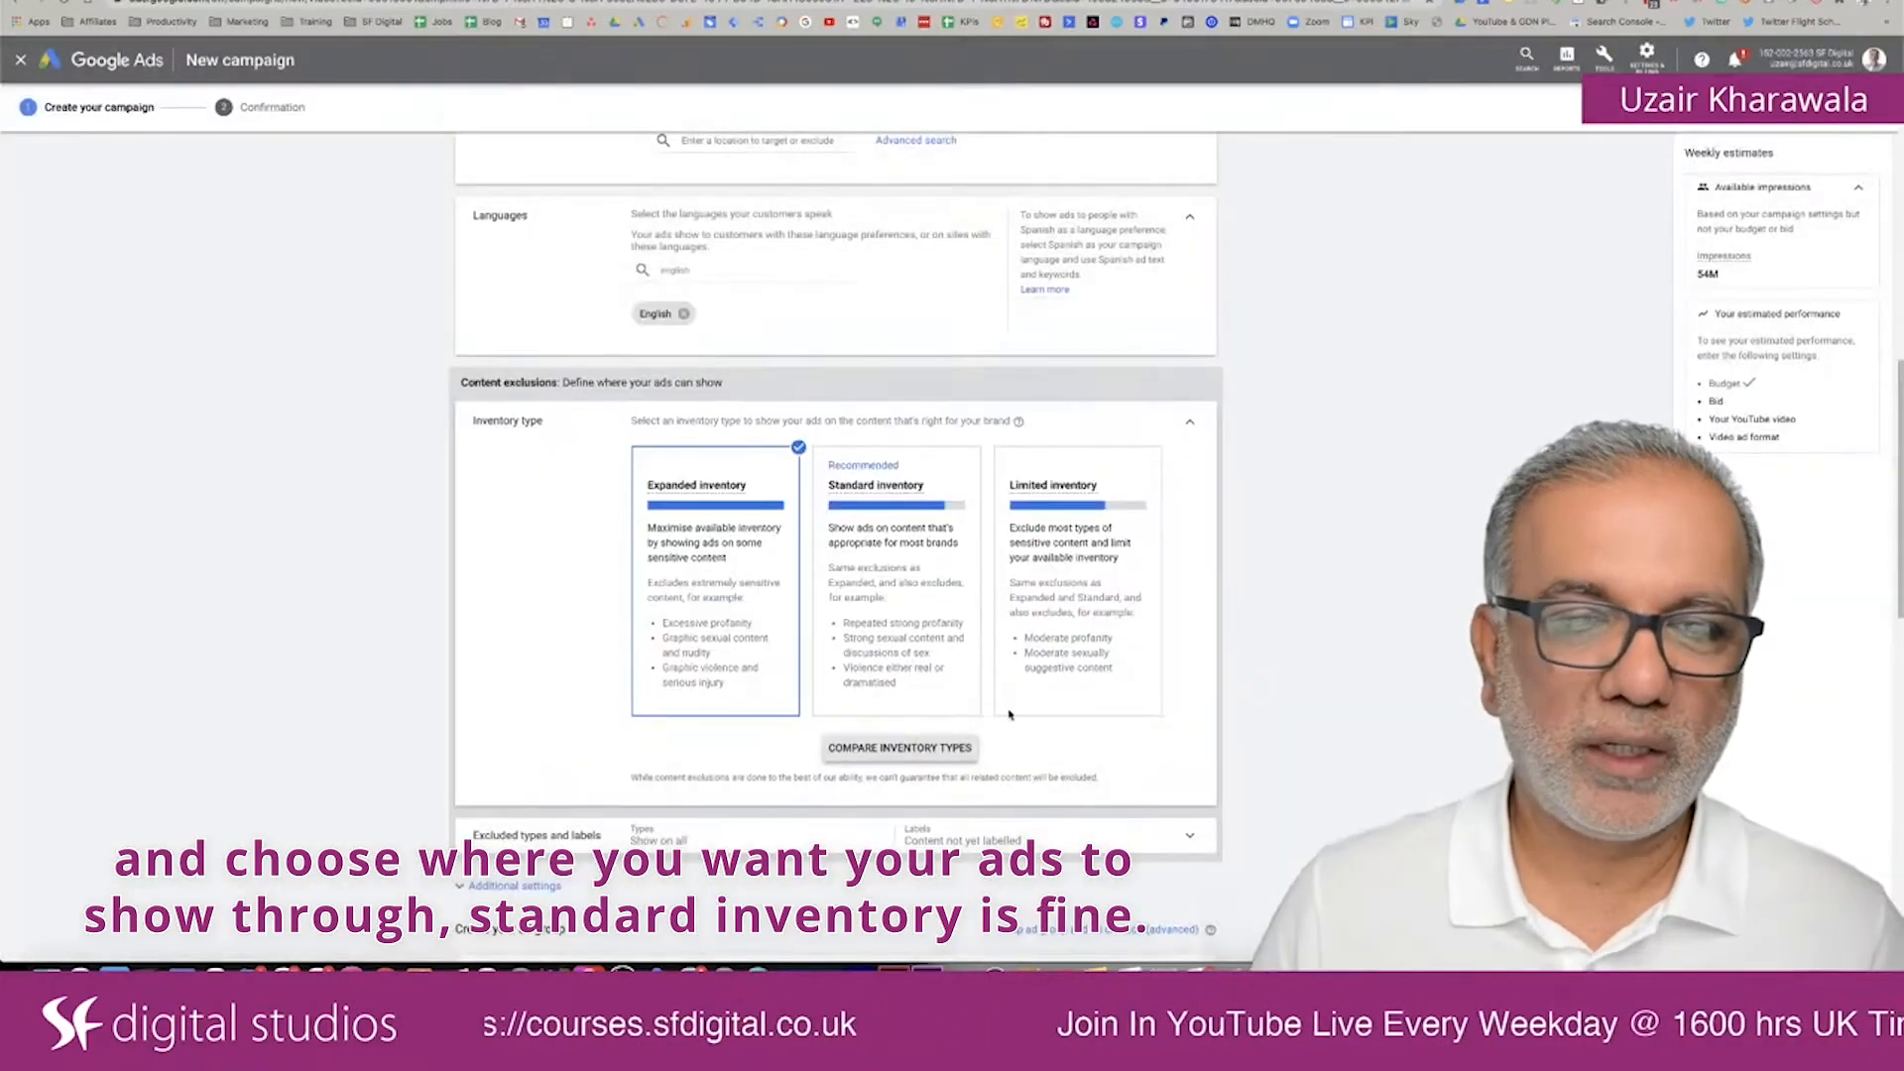
click(893, 546)
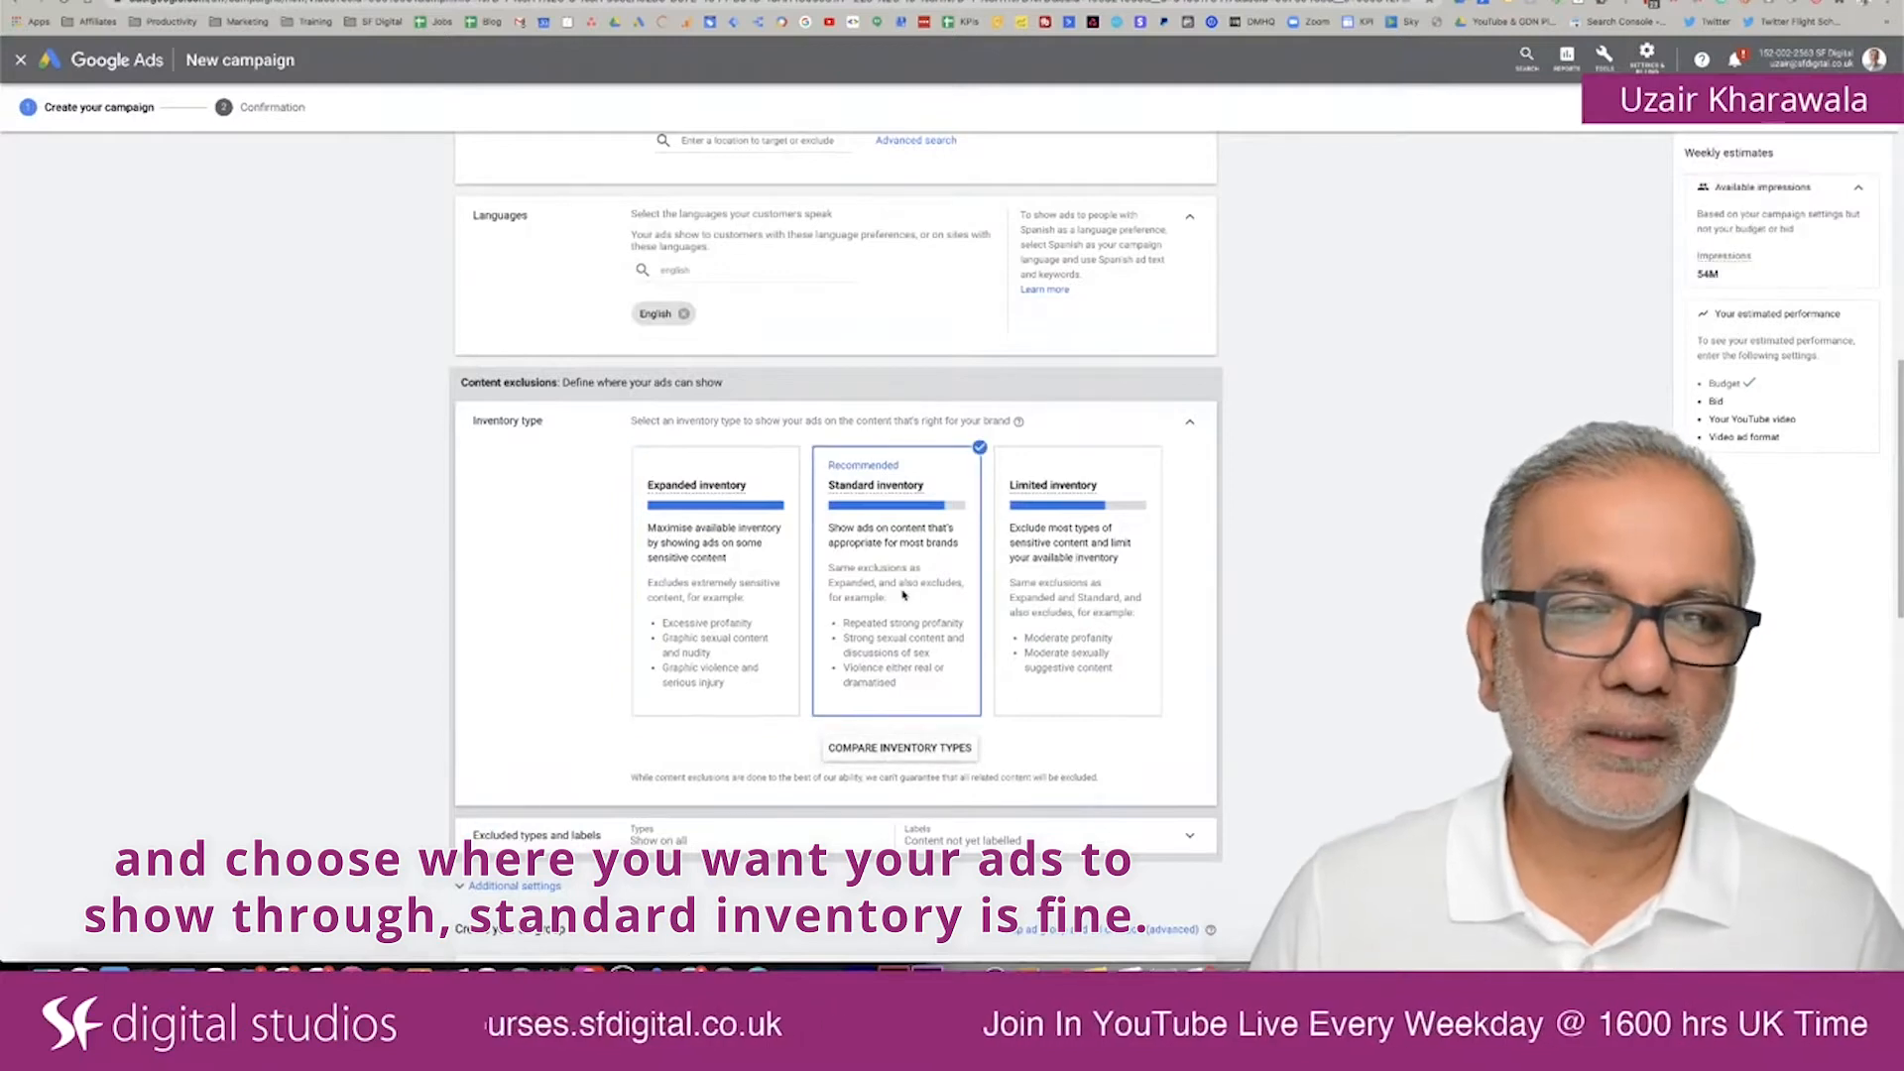
Step: Exclude live streaming videos and DL-MA: Mature audiences content under the campaign's excluded types and labels
scroll(903, 594, down, 3)
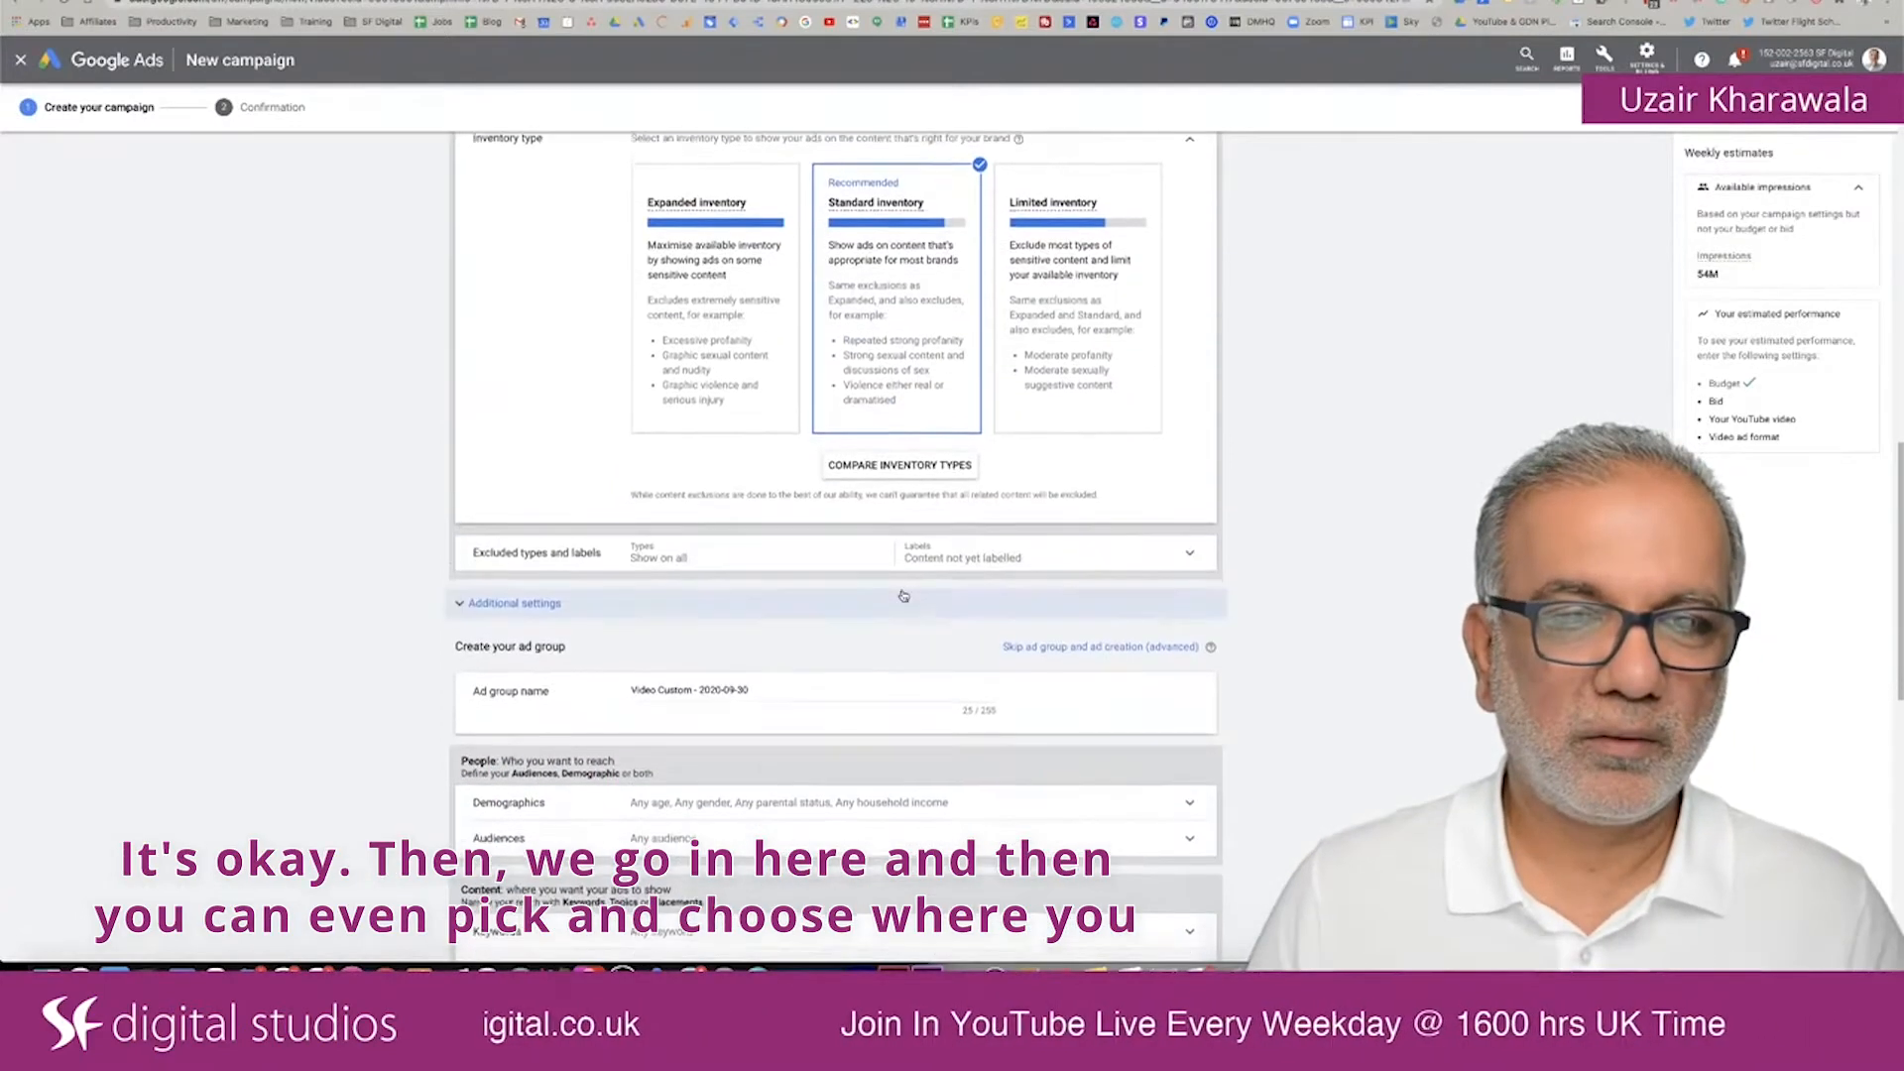
click(816, 548)
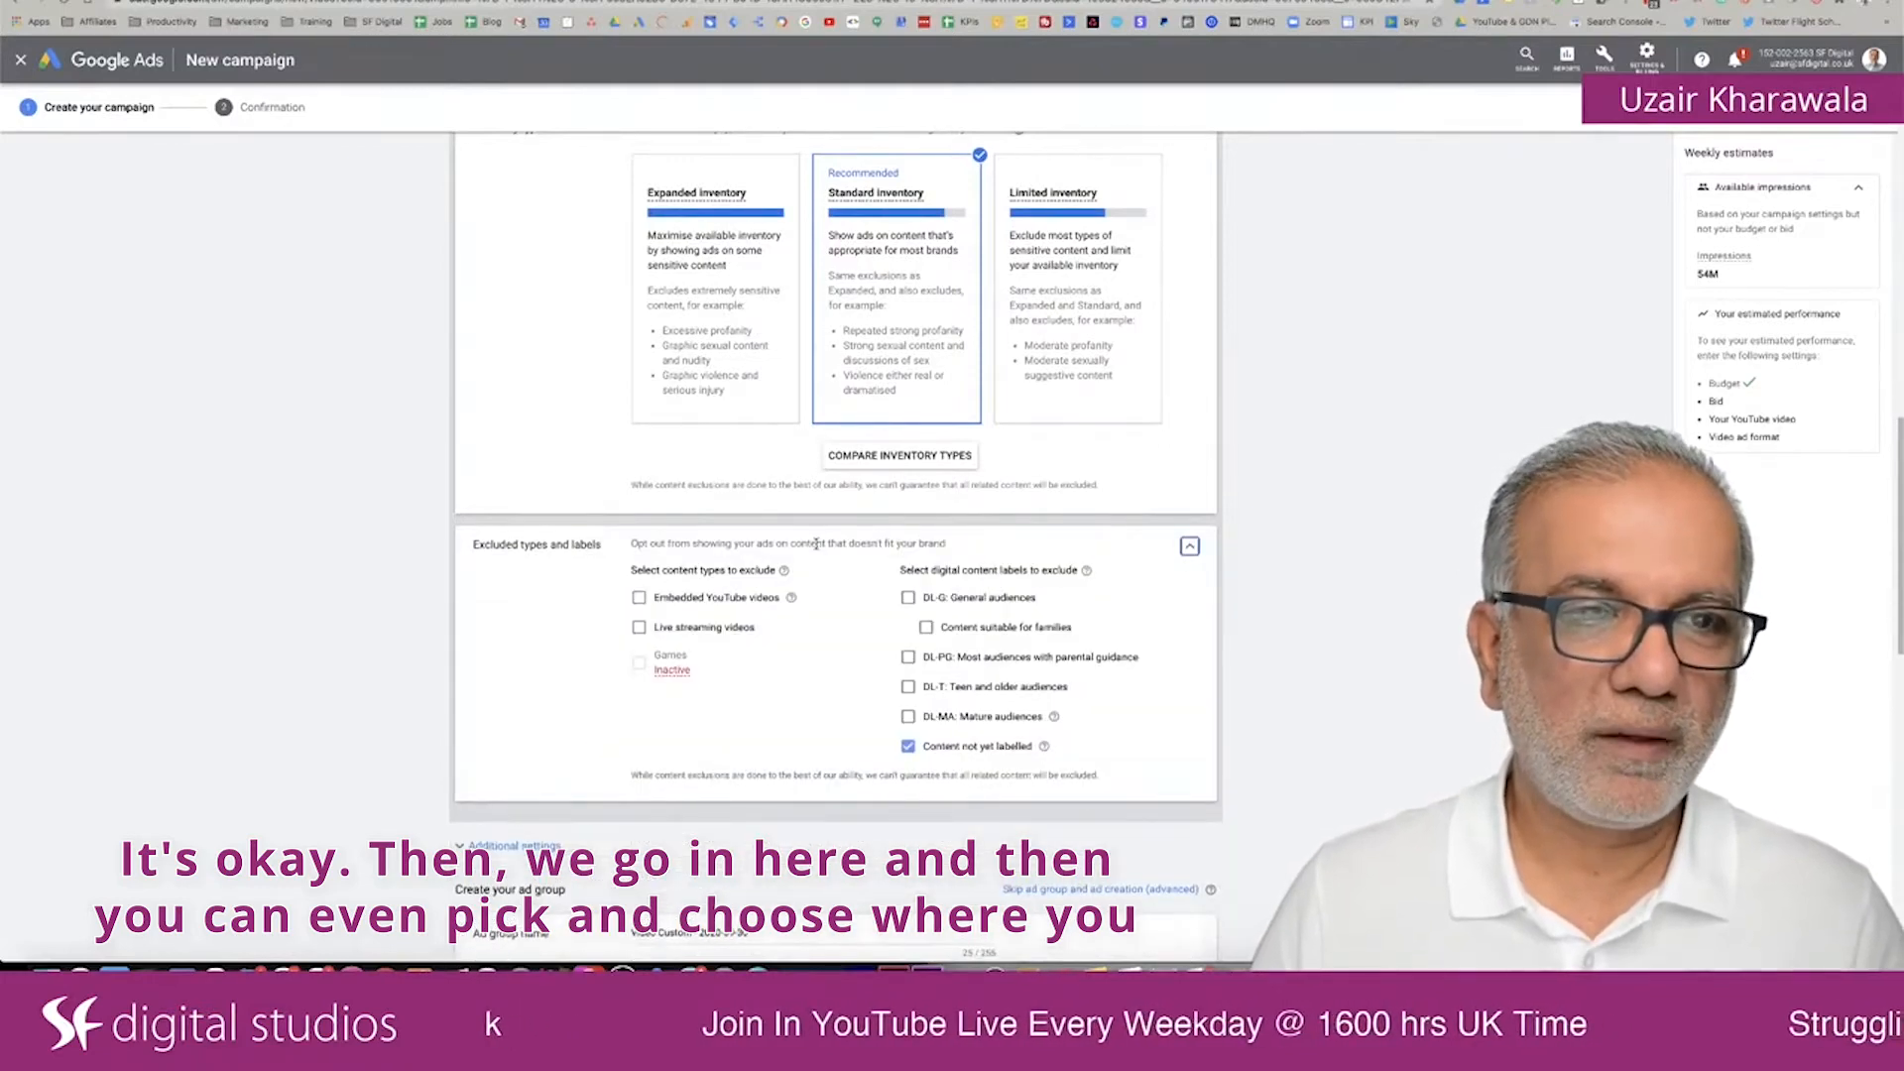
scroll(816, 543, down, 1)
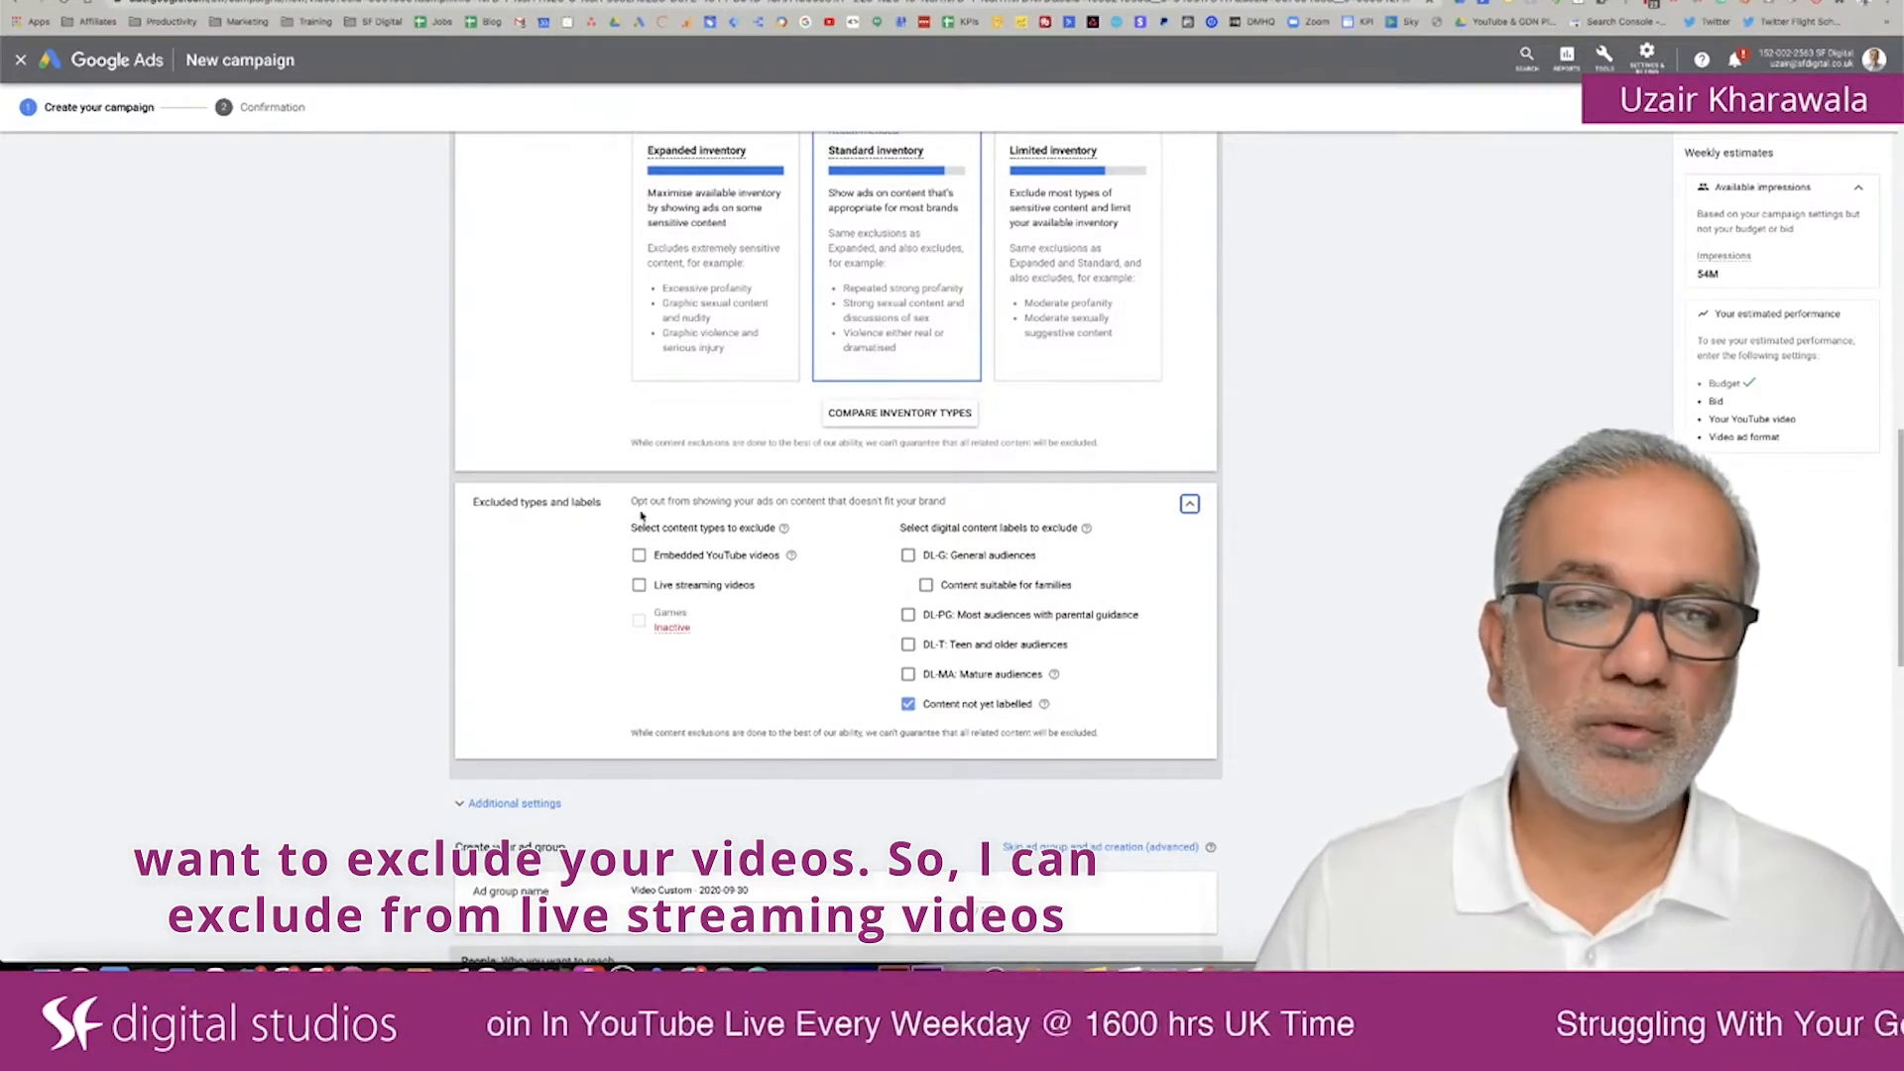
click(637, 585)
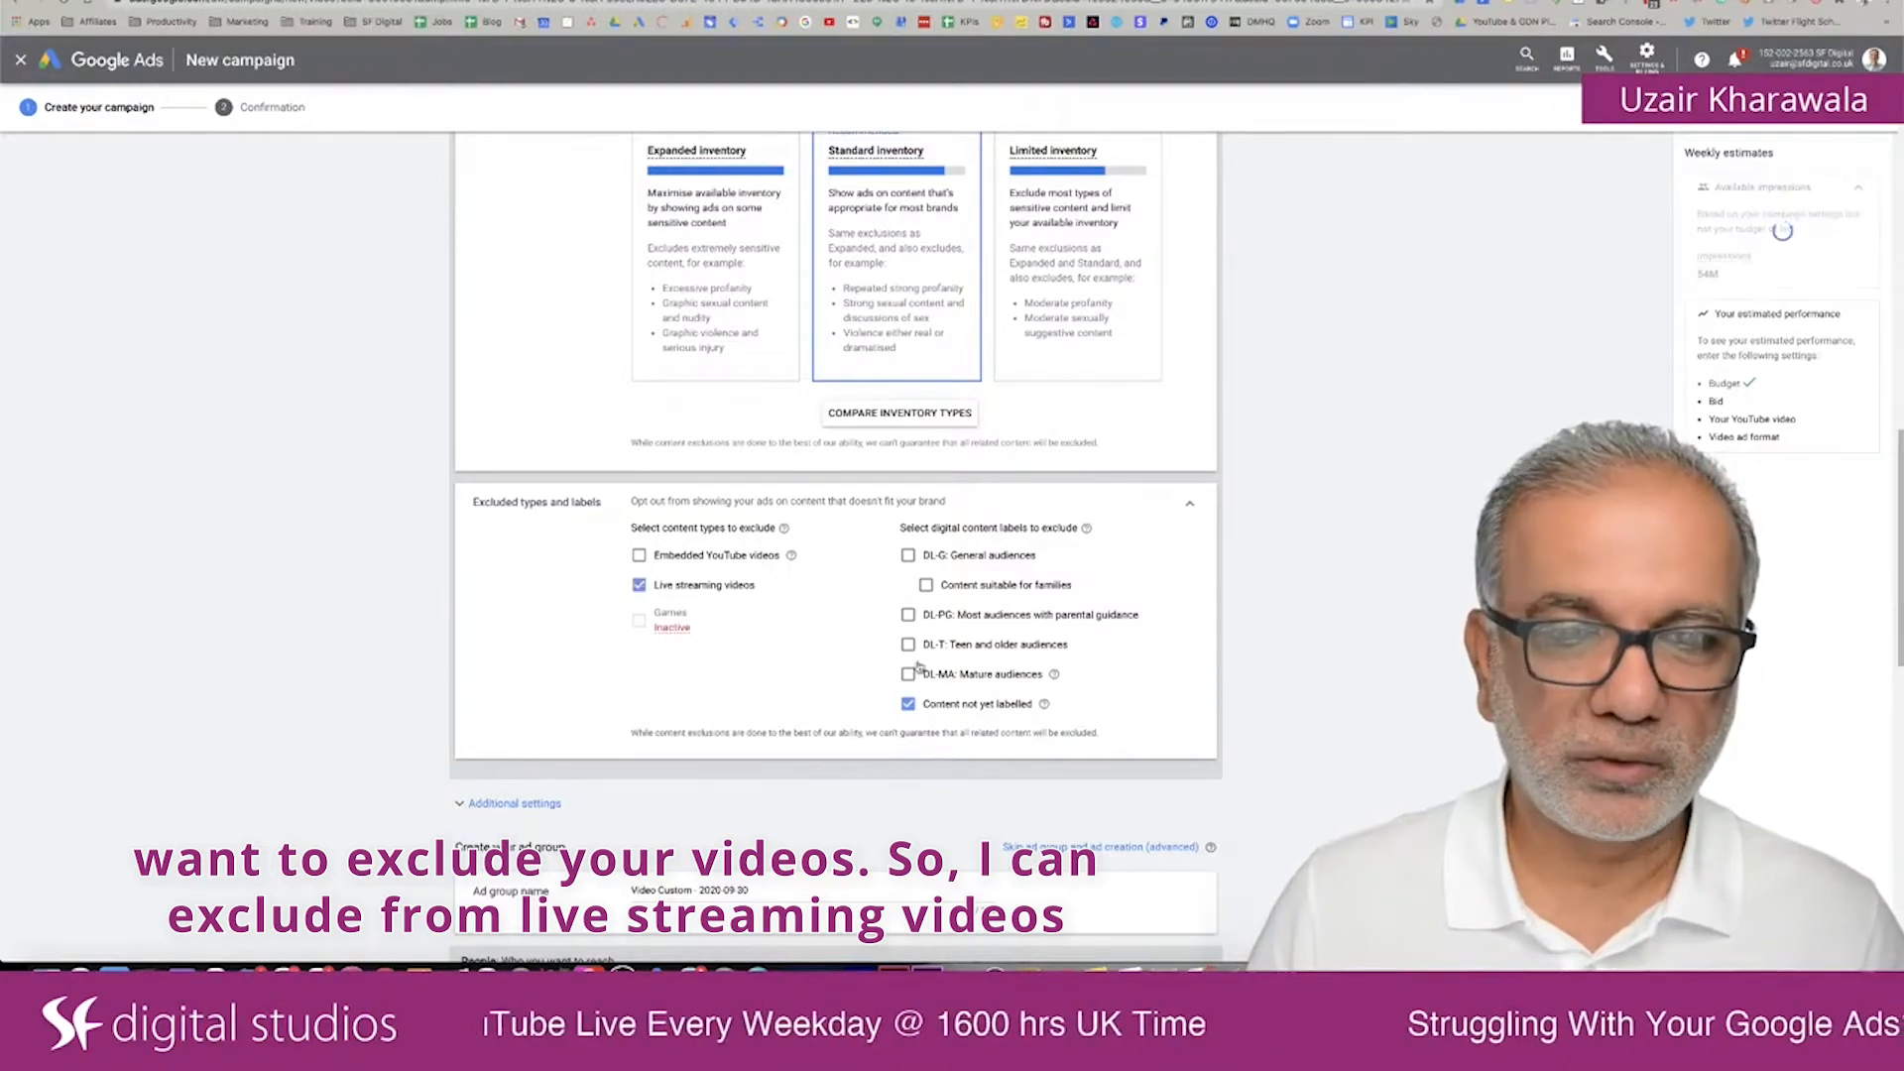
click(907, 674)
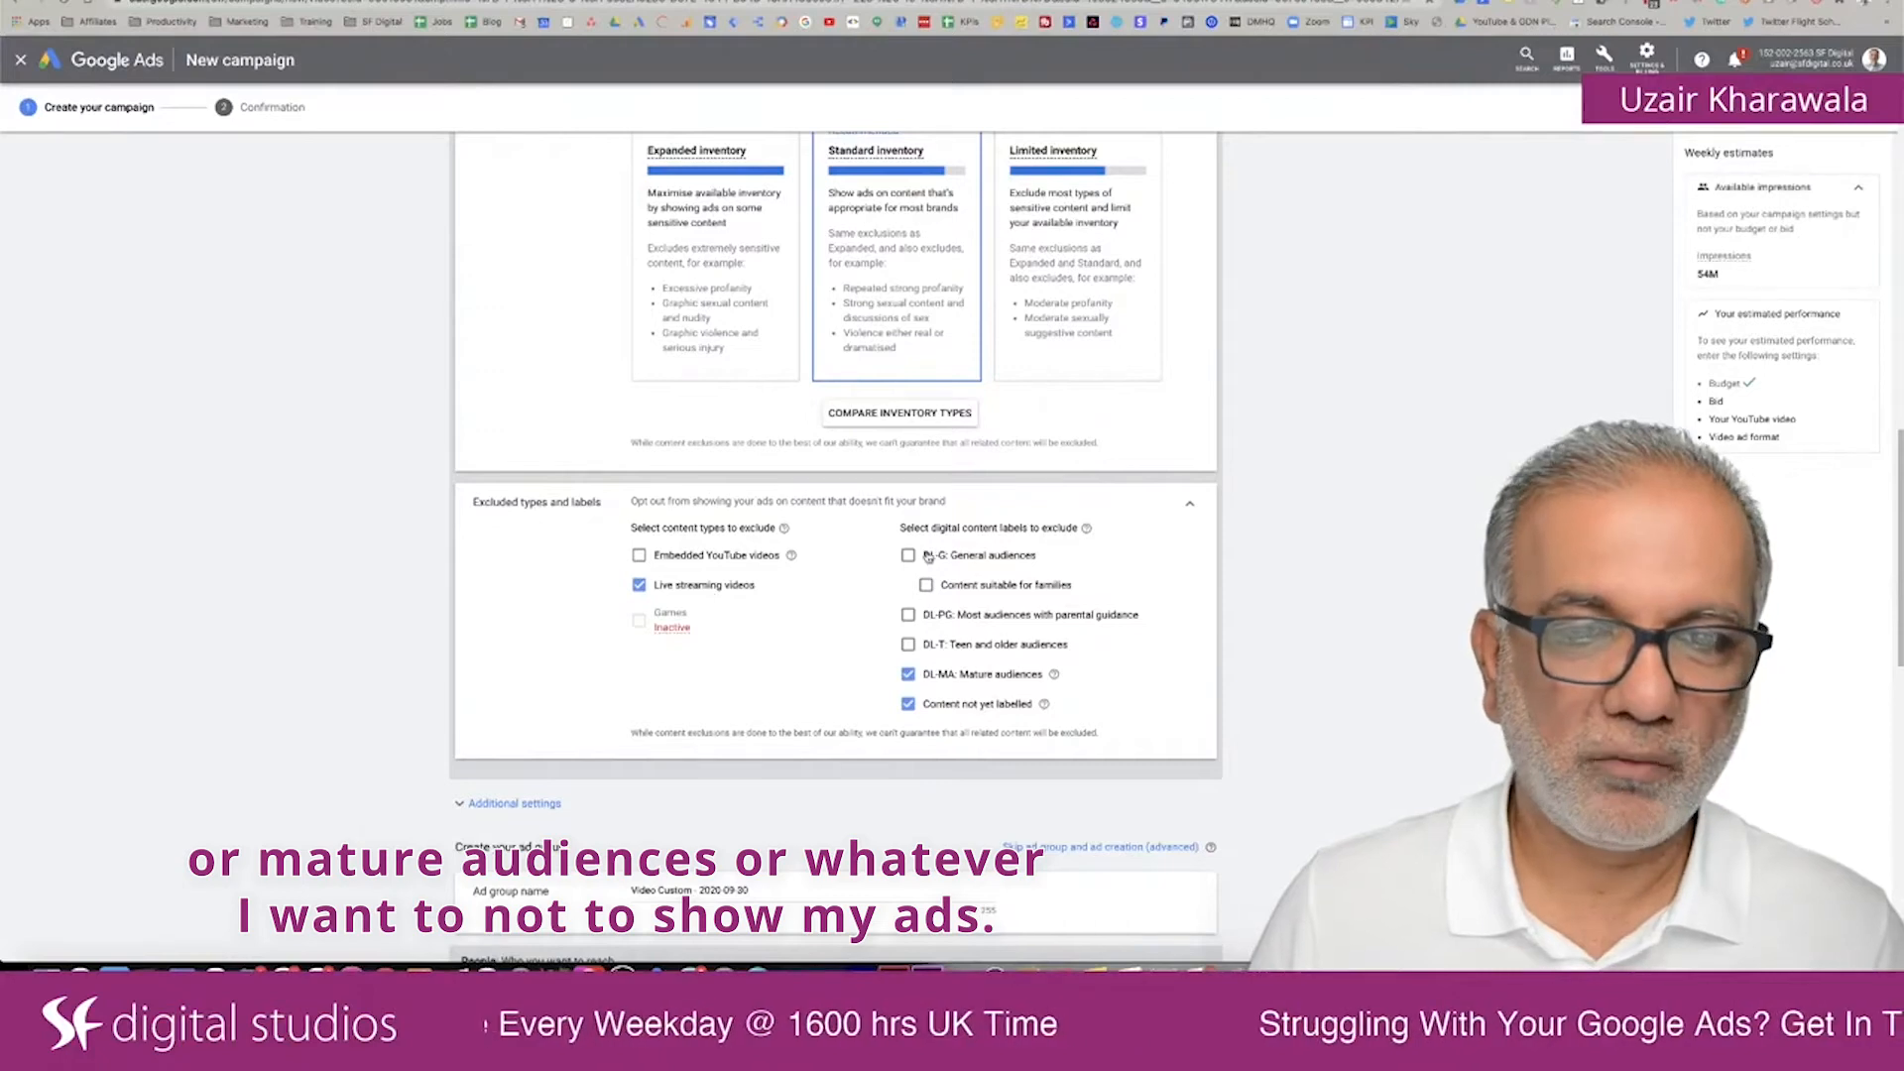
Step: Expand the campaign's additional settings and set conversions to use conversion actions chosen for this campaign
scroll(925, 591, down, 3)
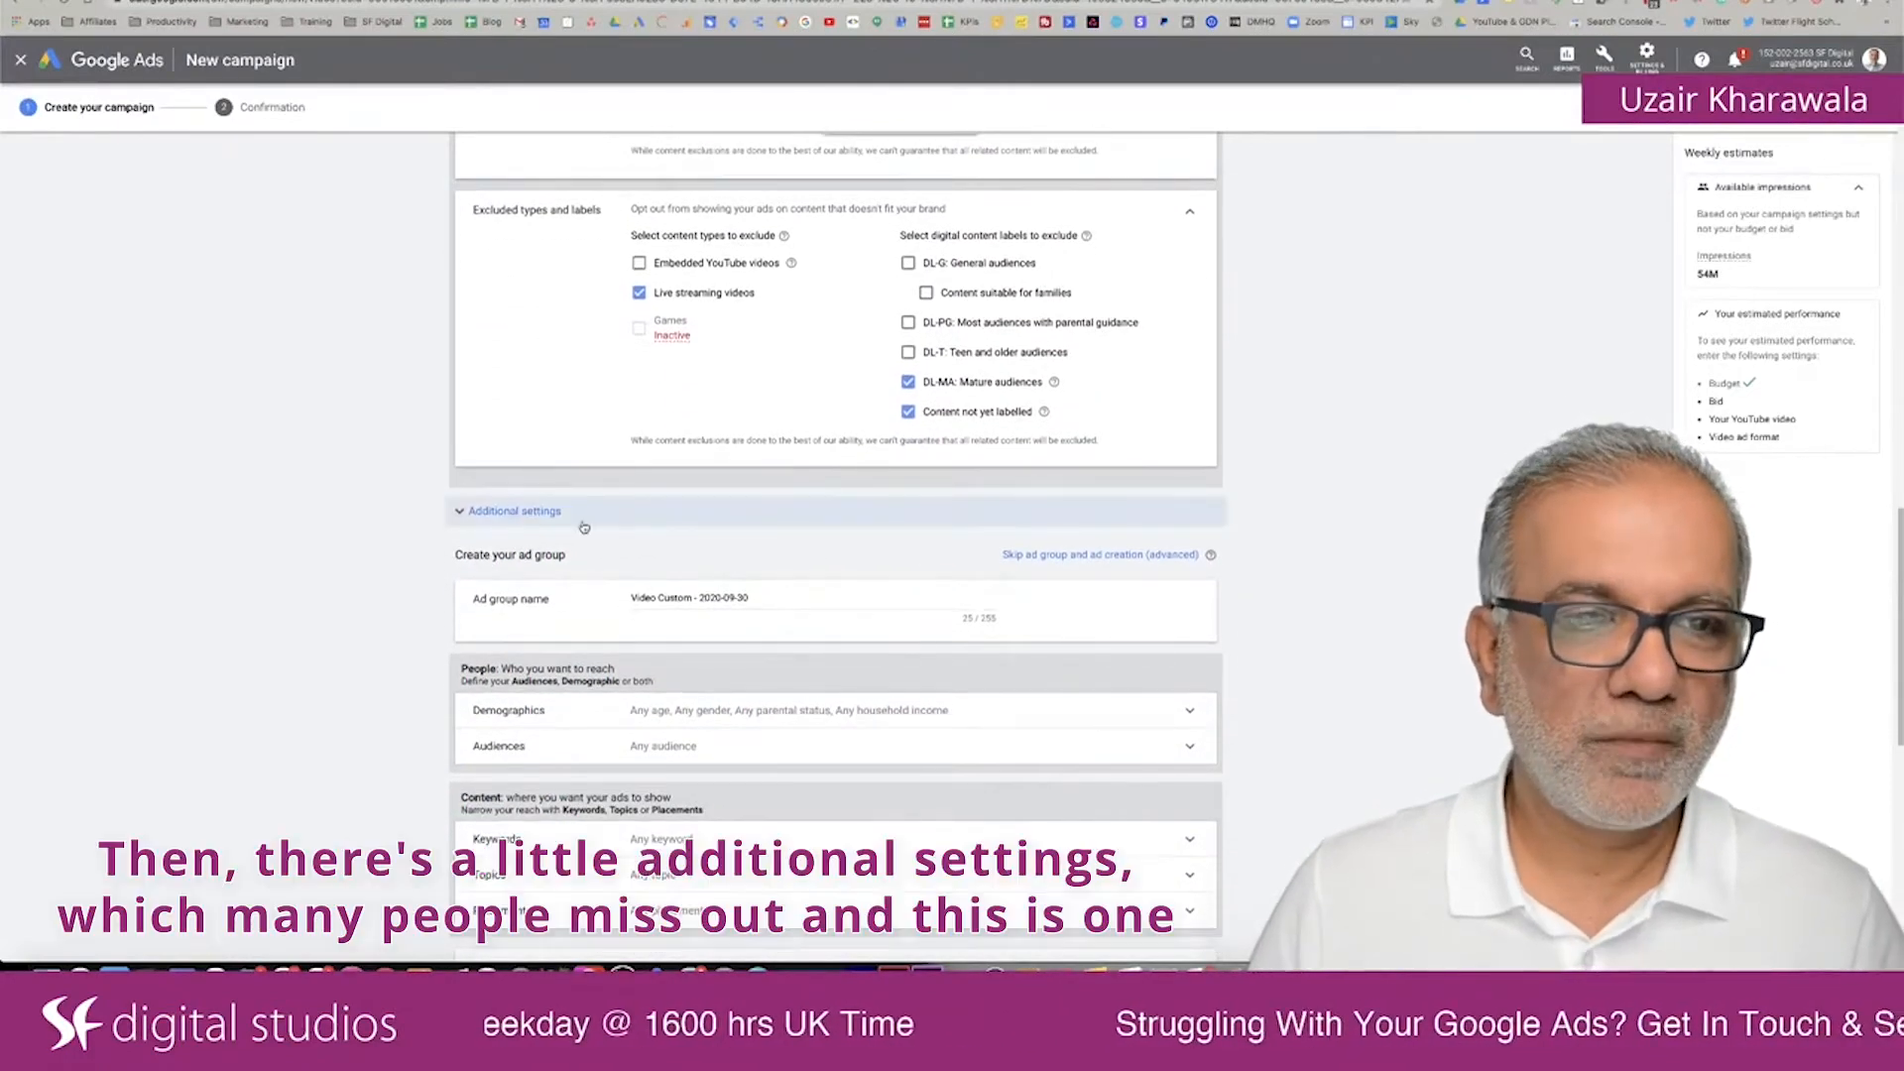
click(521, 512)
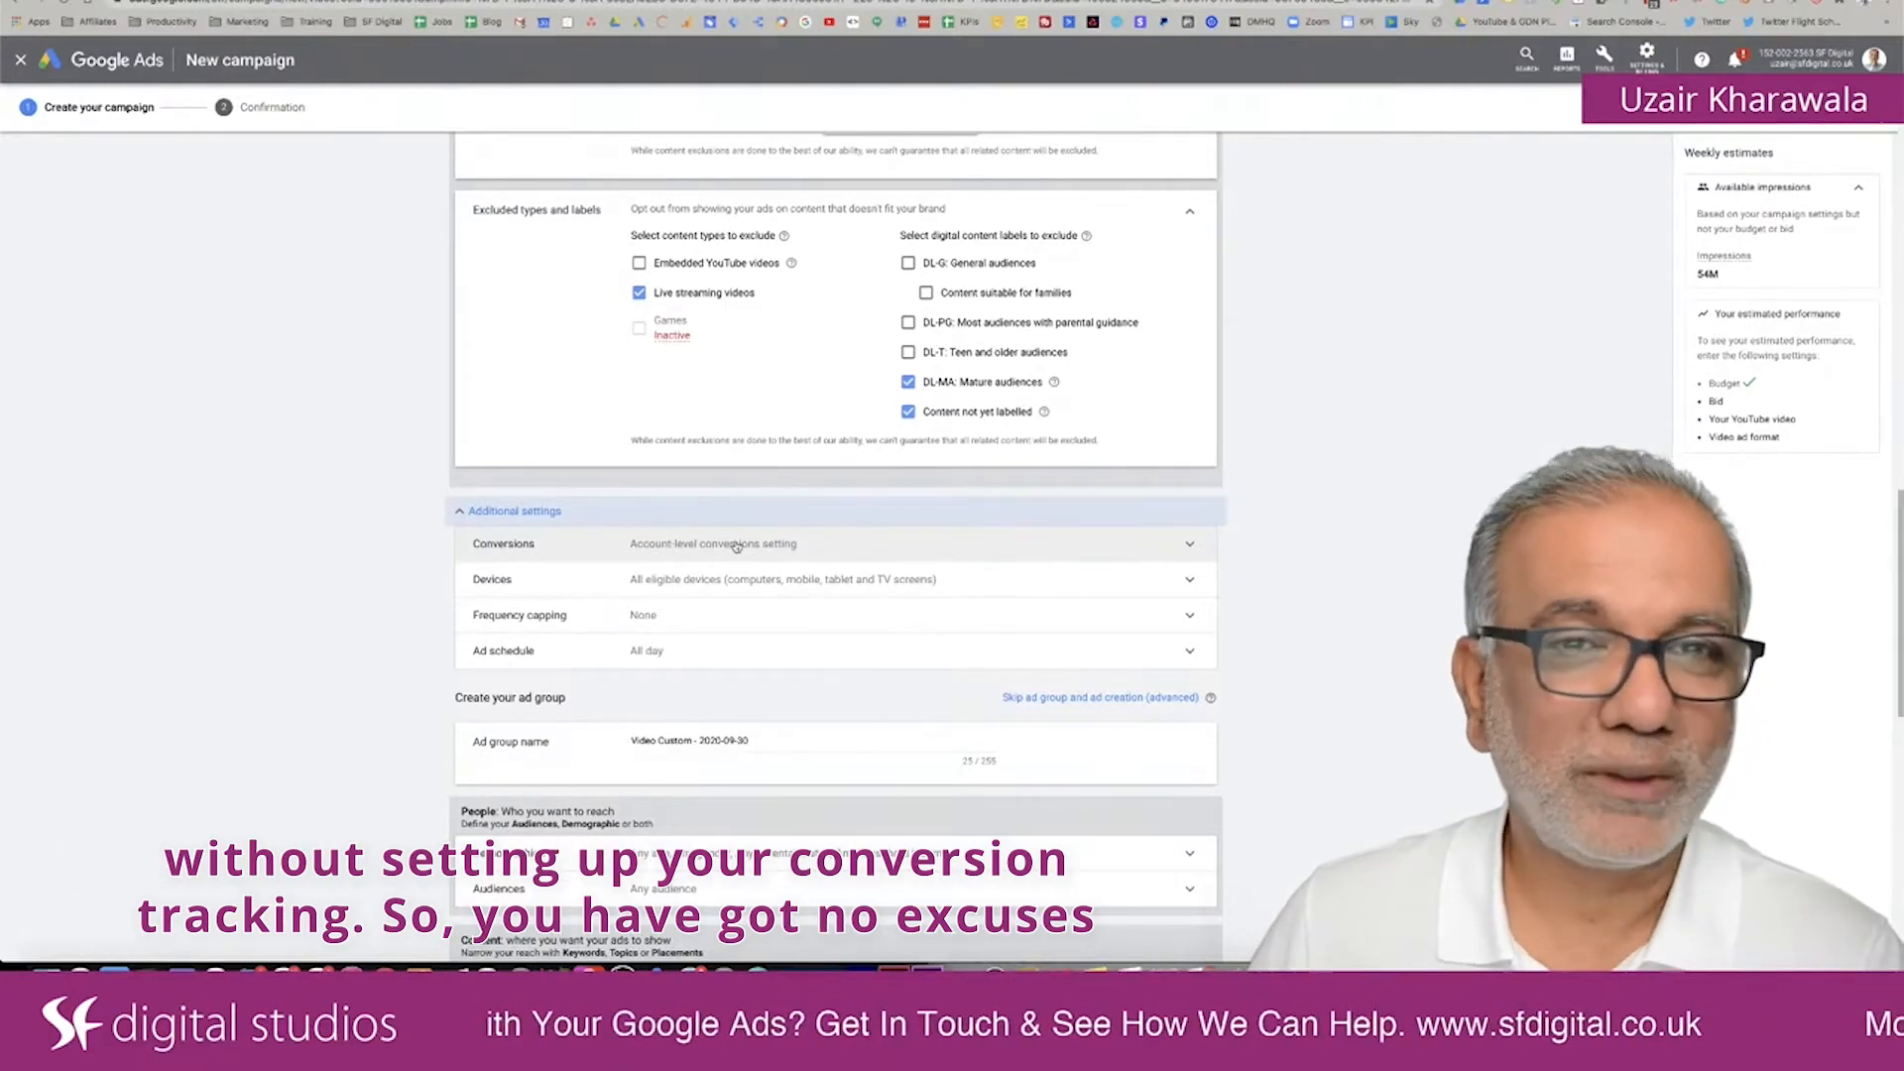
click(842, 544)
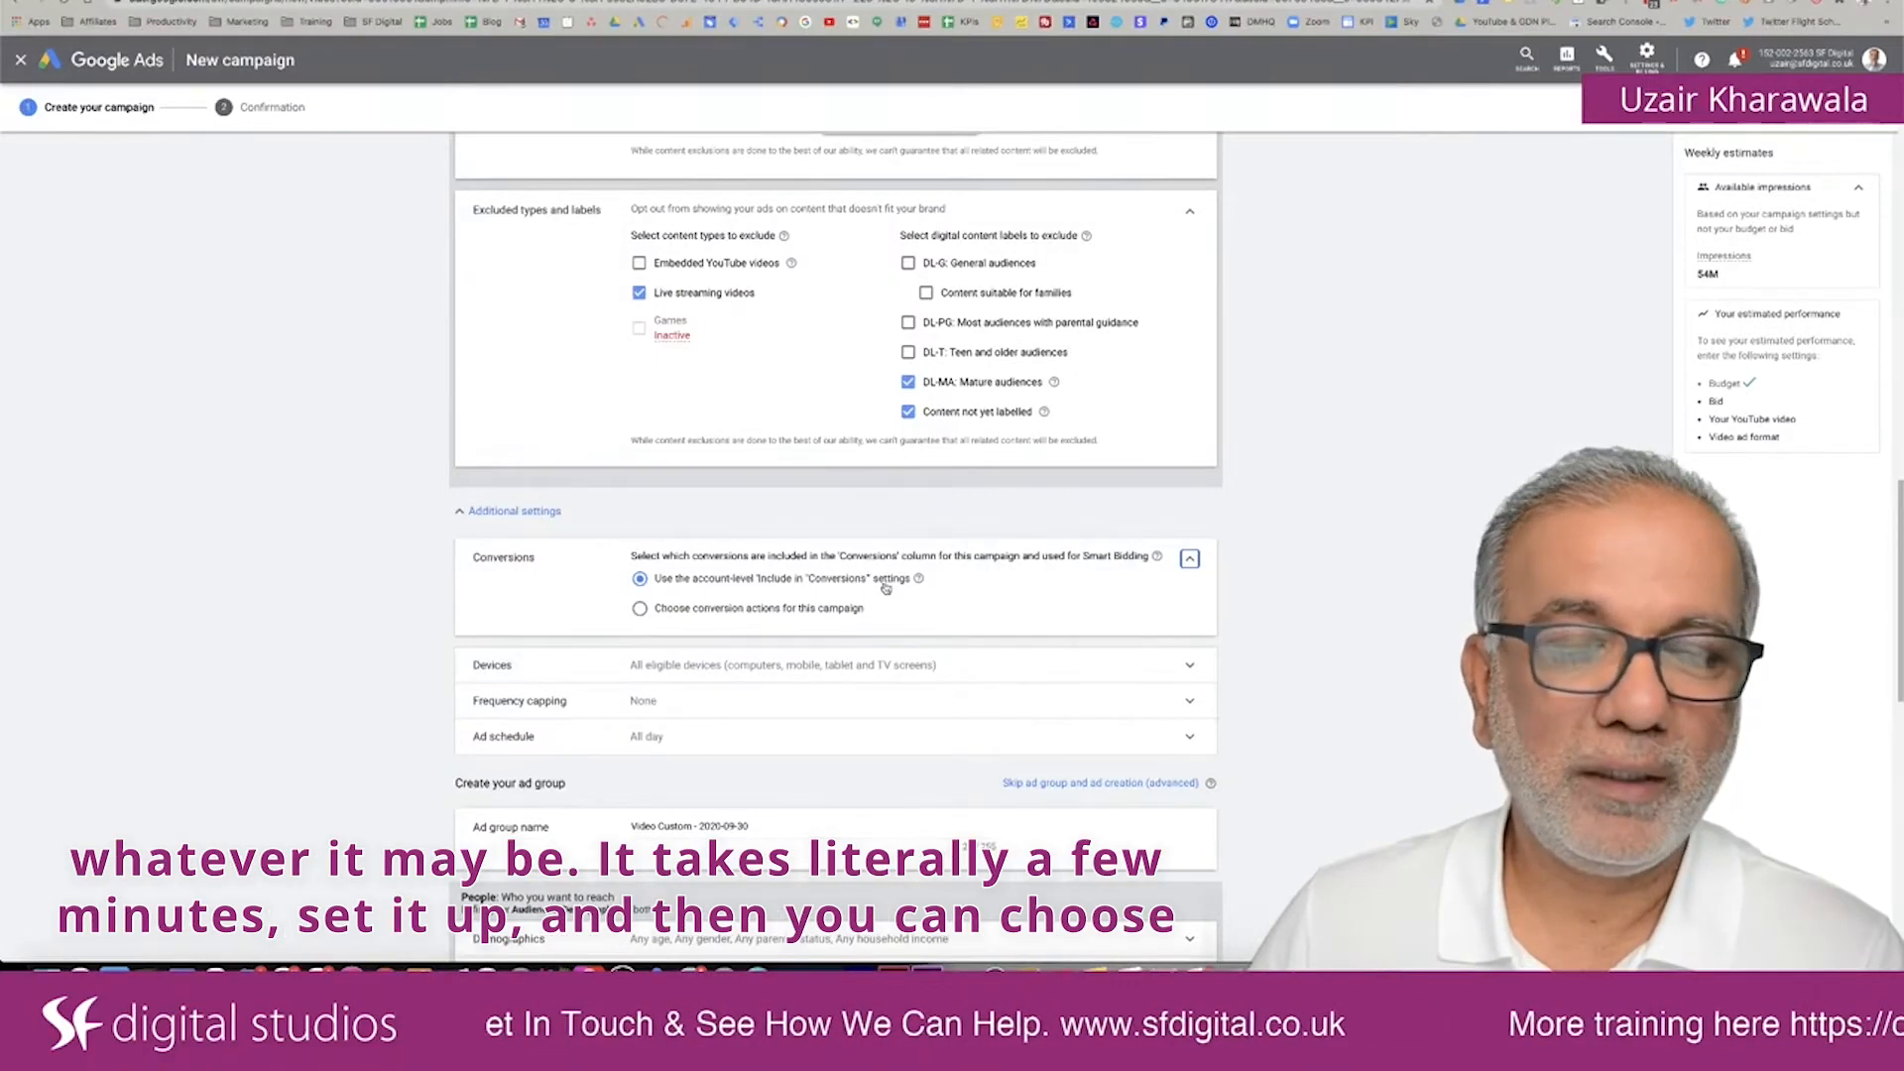
scroll(885, 588, down, 3)
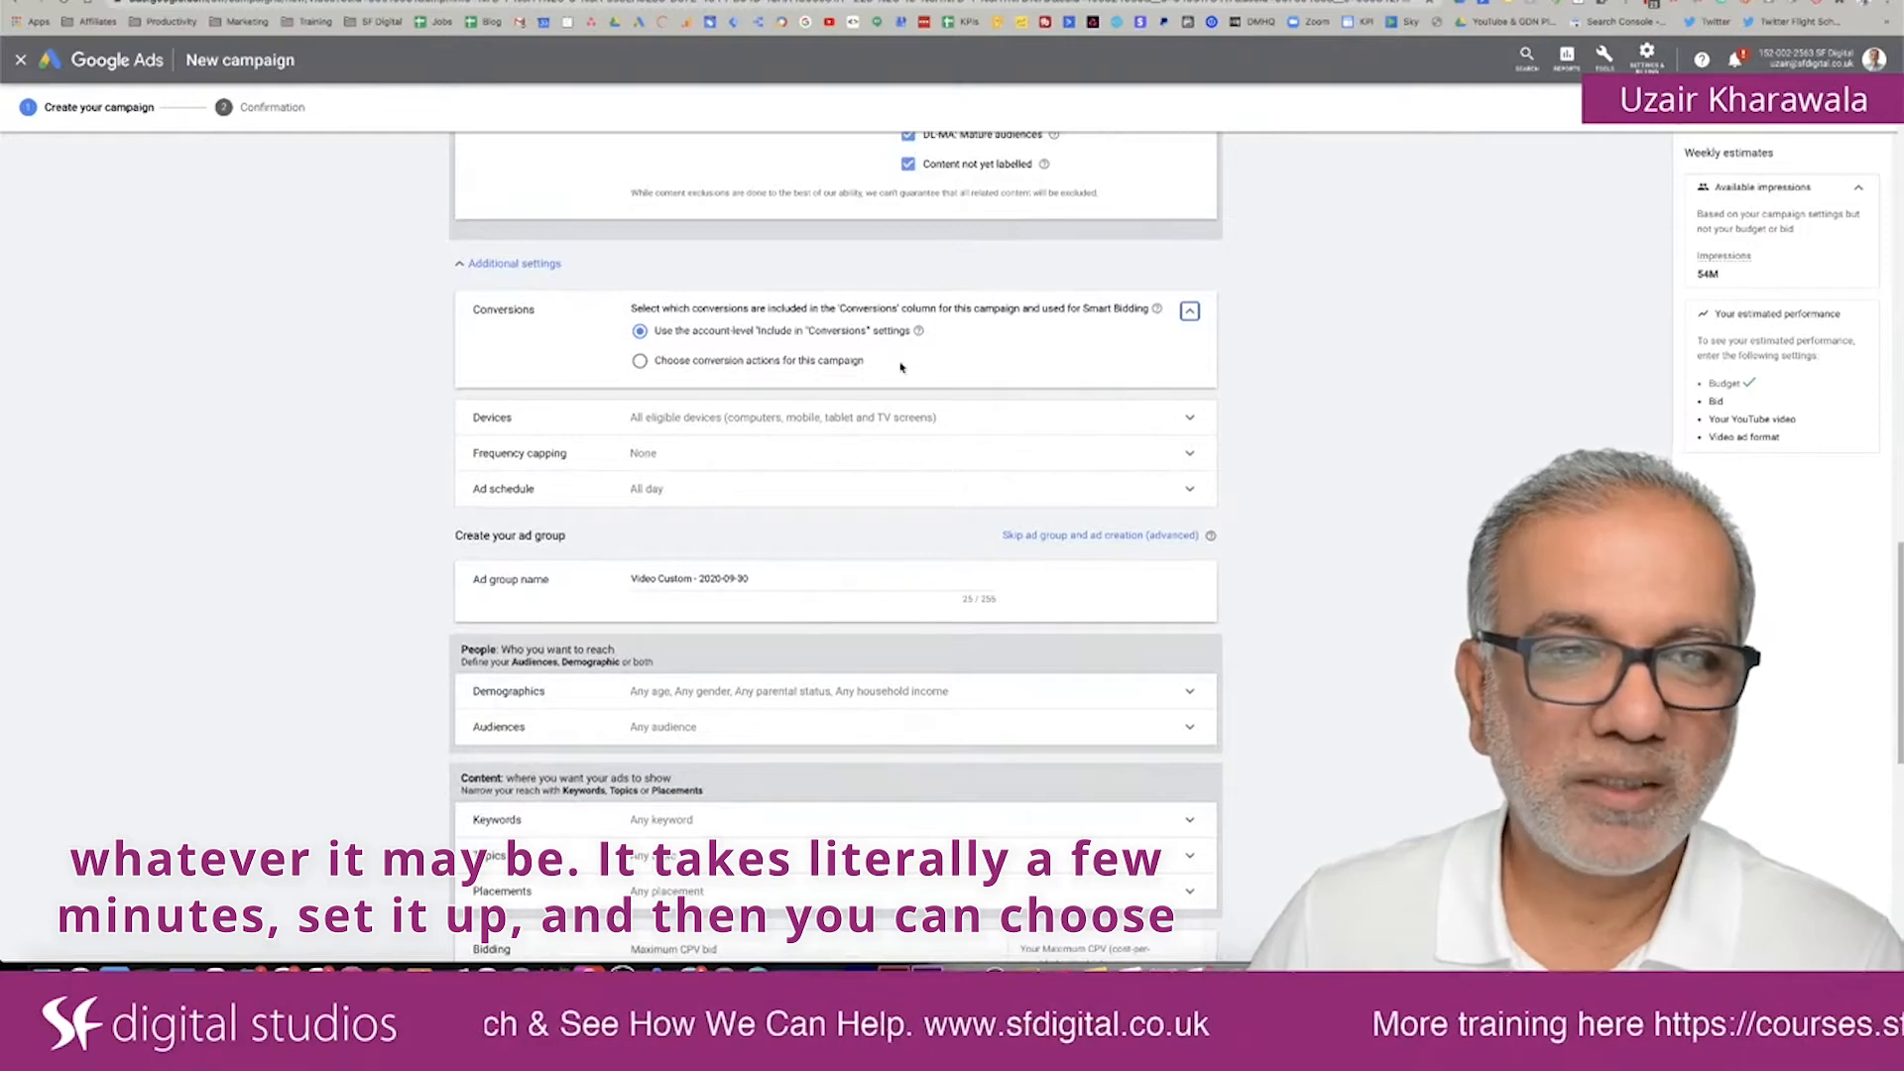
click(781, 363)
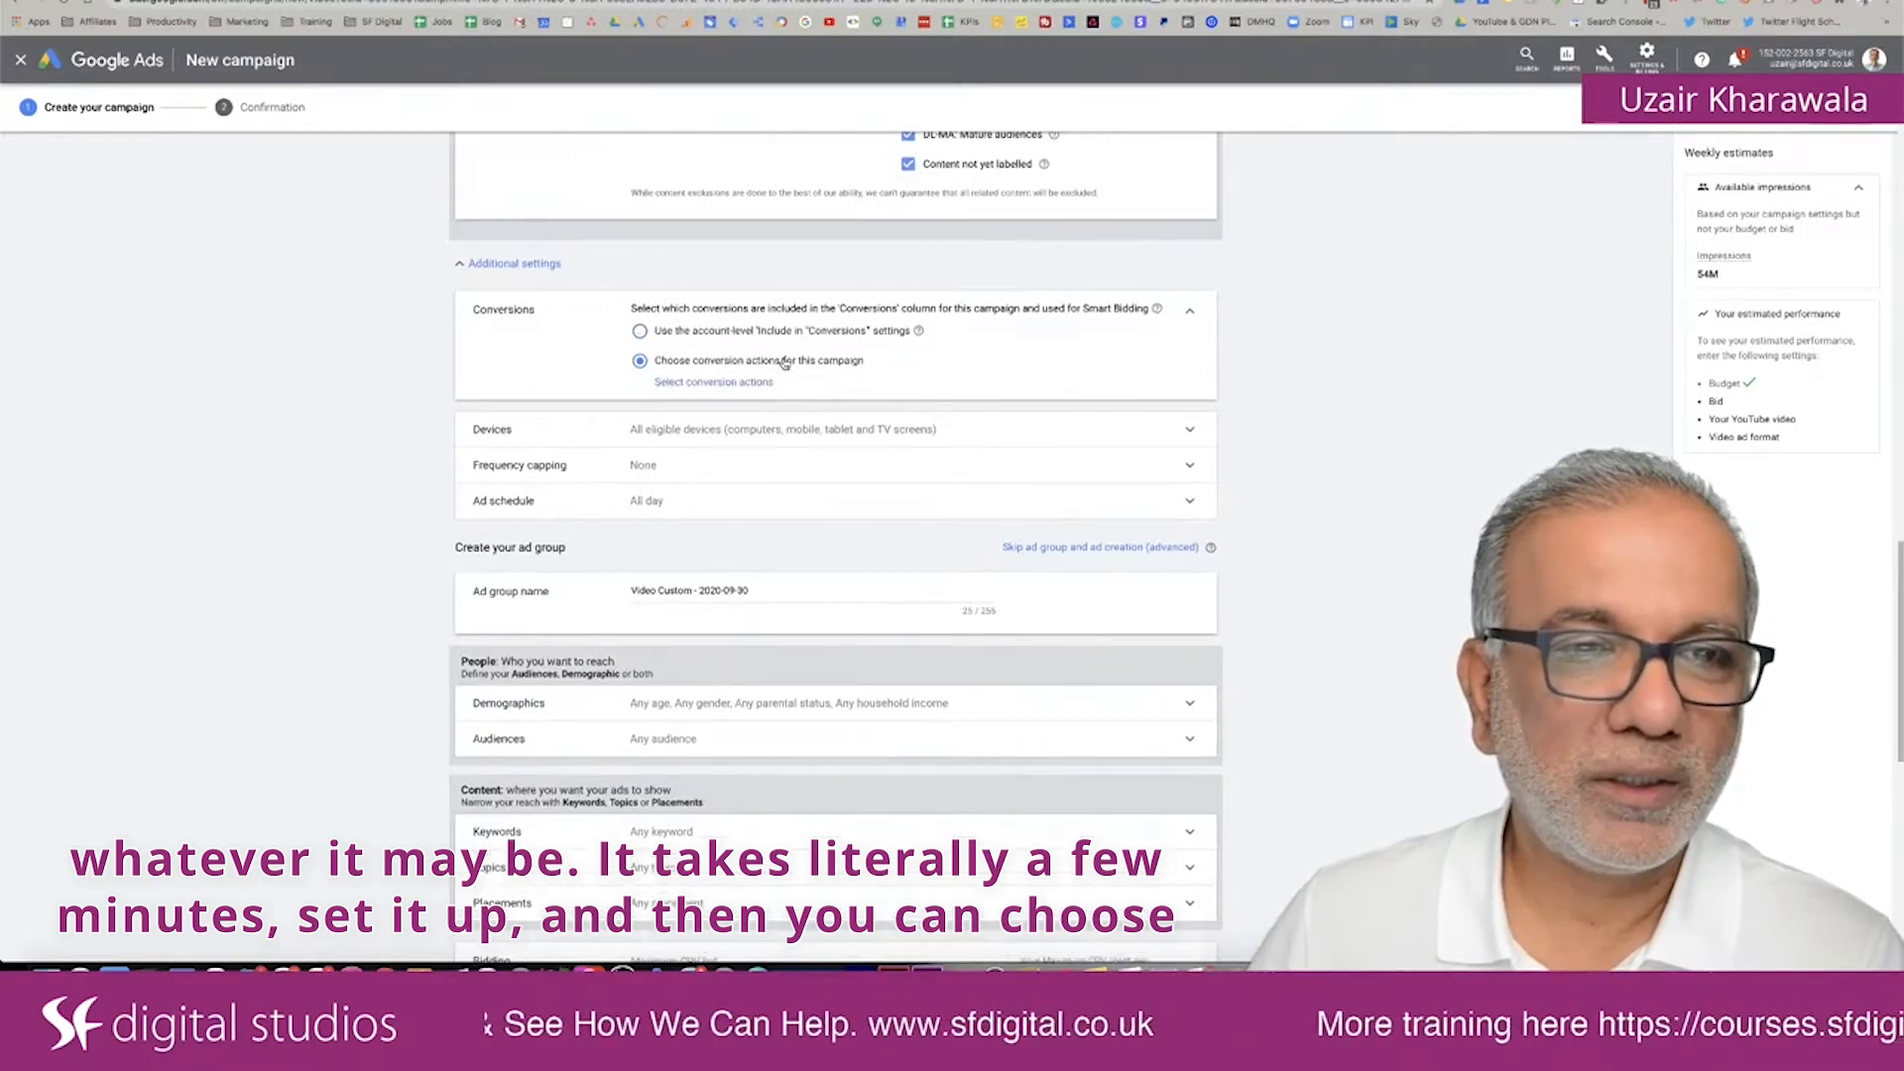
Step: Browse the conversion actions available for the campaign, select Submit lead form, and cancel the selection
click(701, 384)
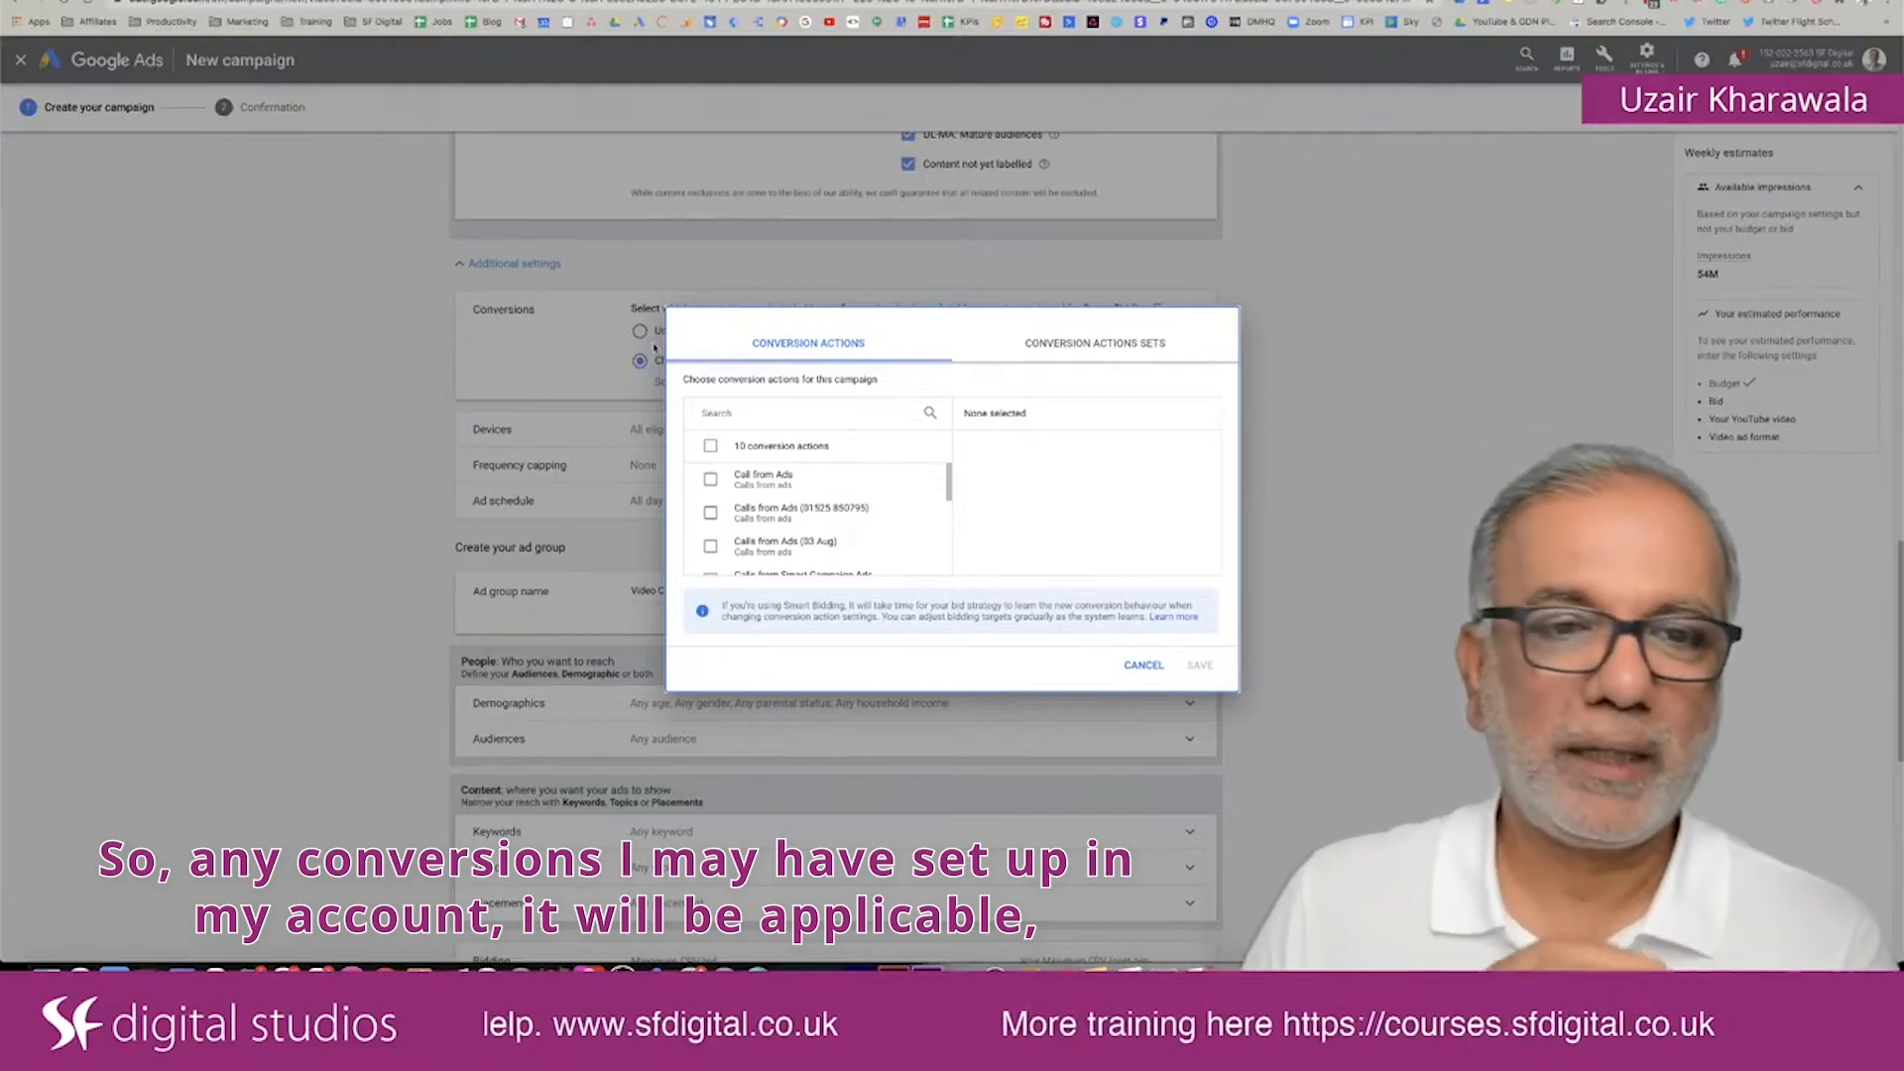
scroll(752, 485, down, 5)
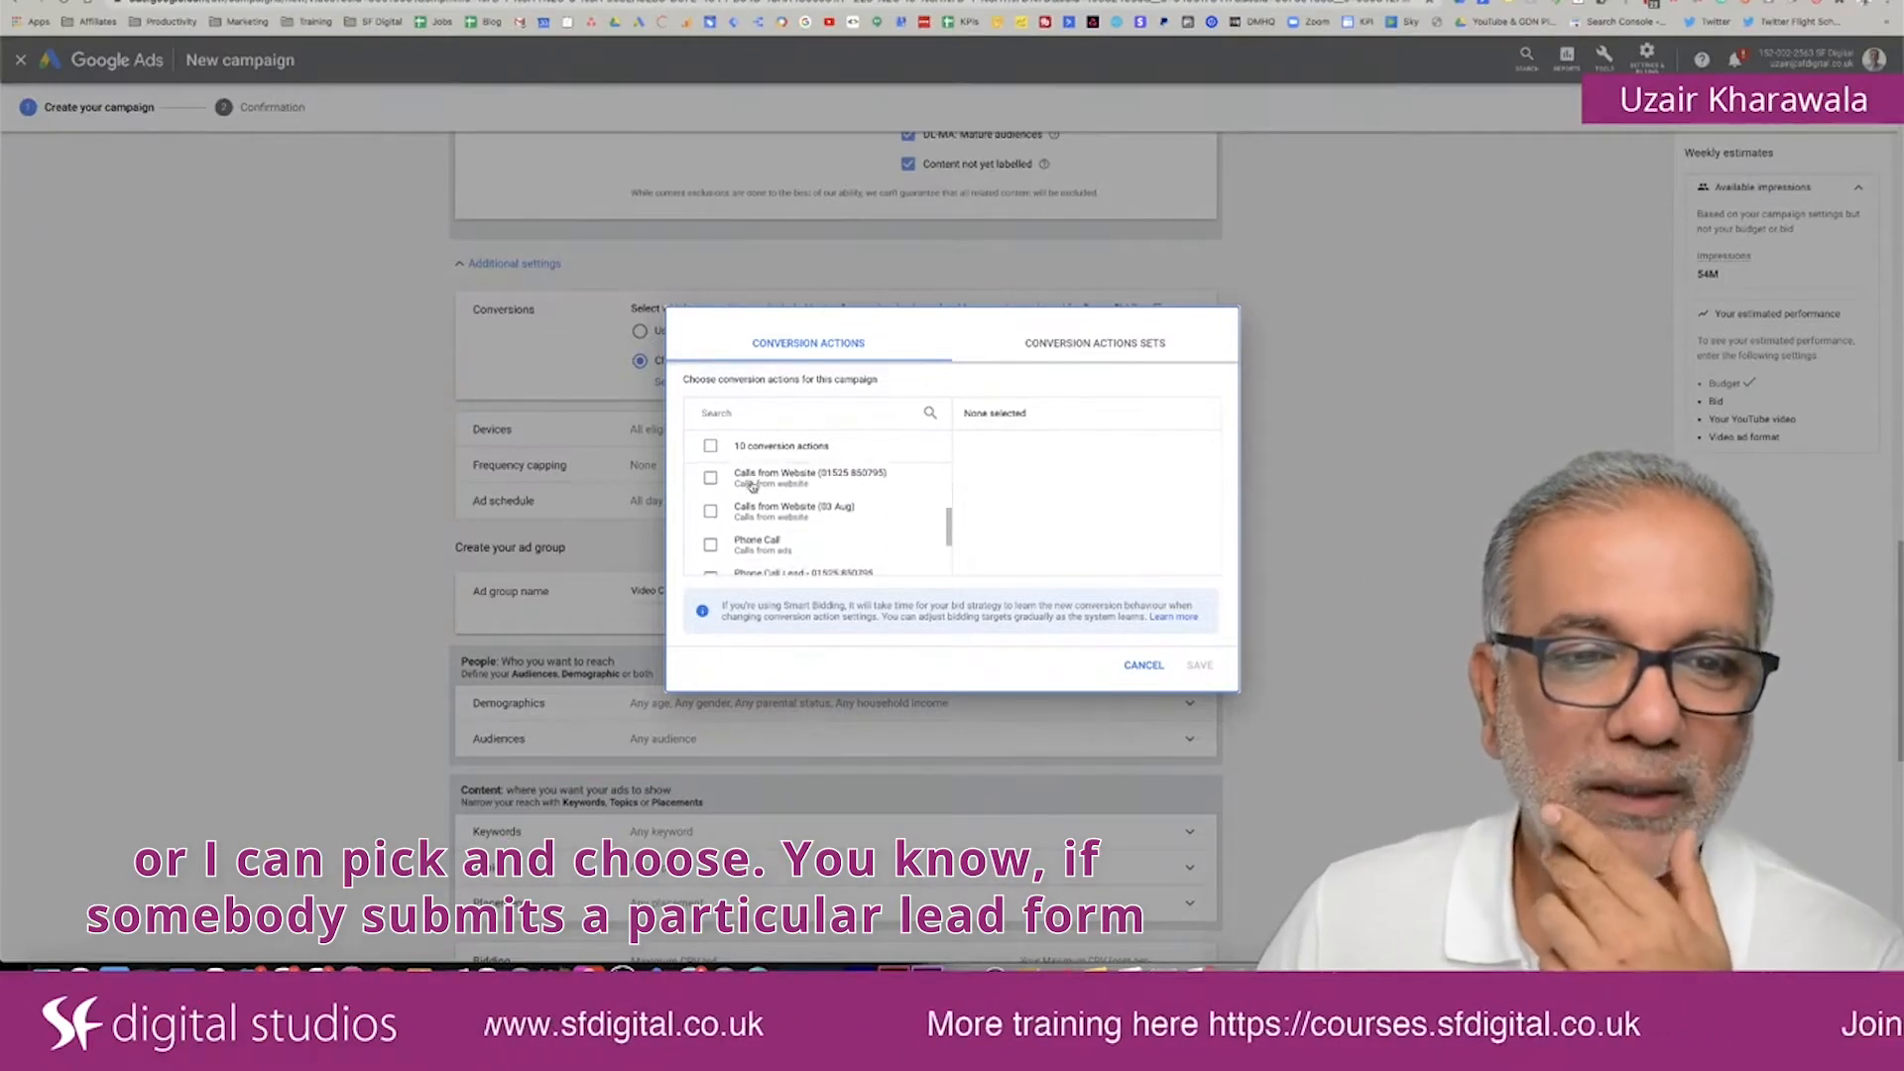
scroll(748, 486, down, 3)
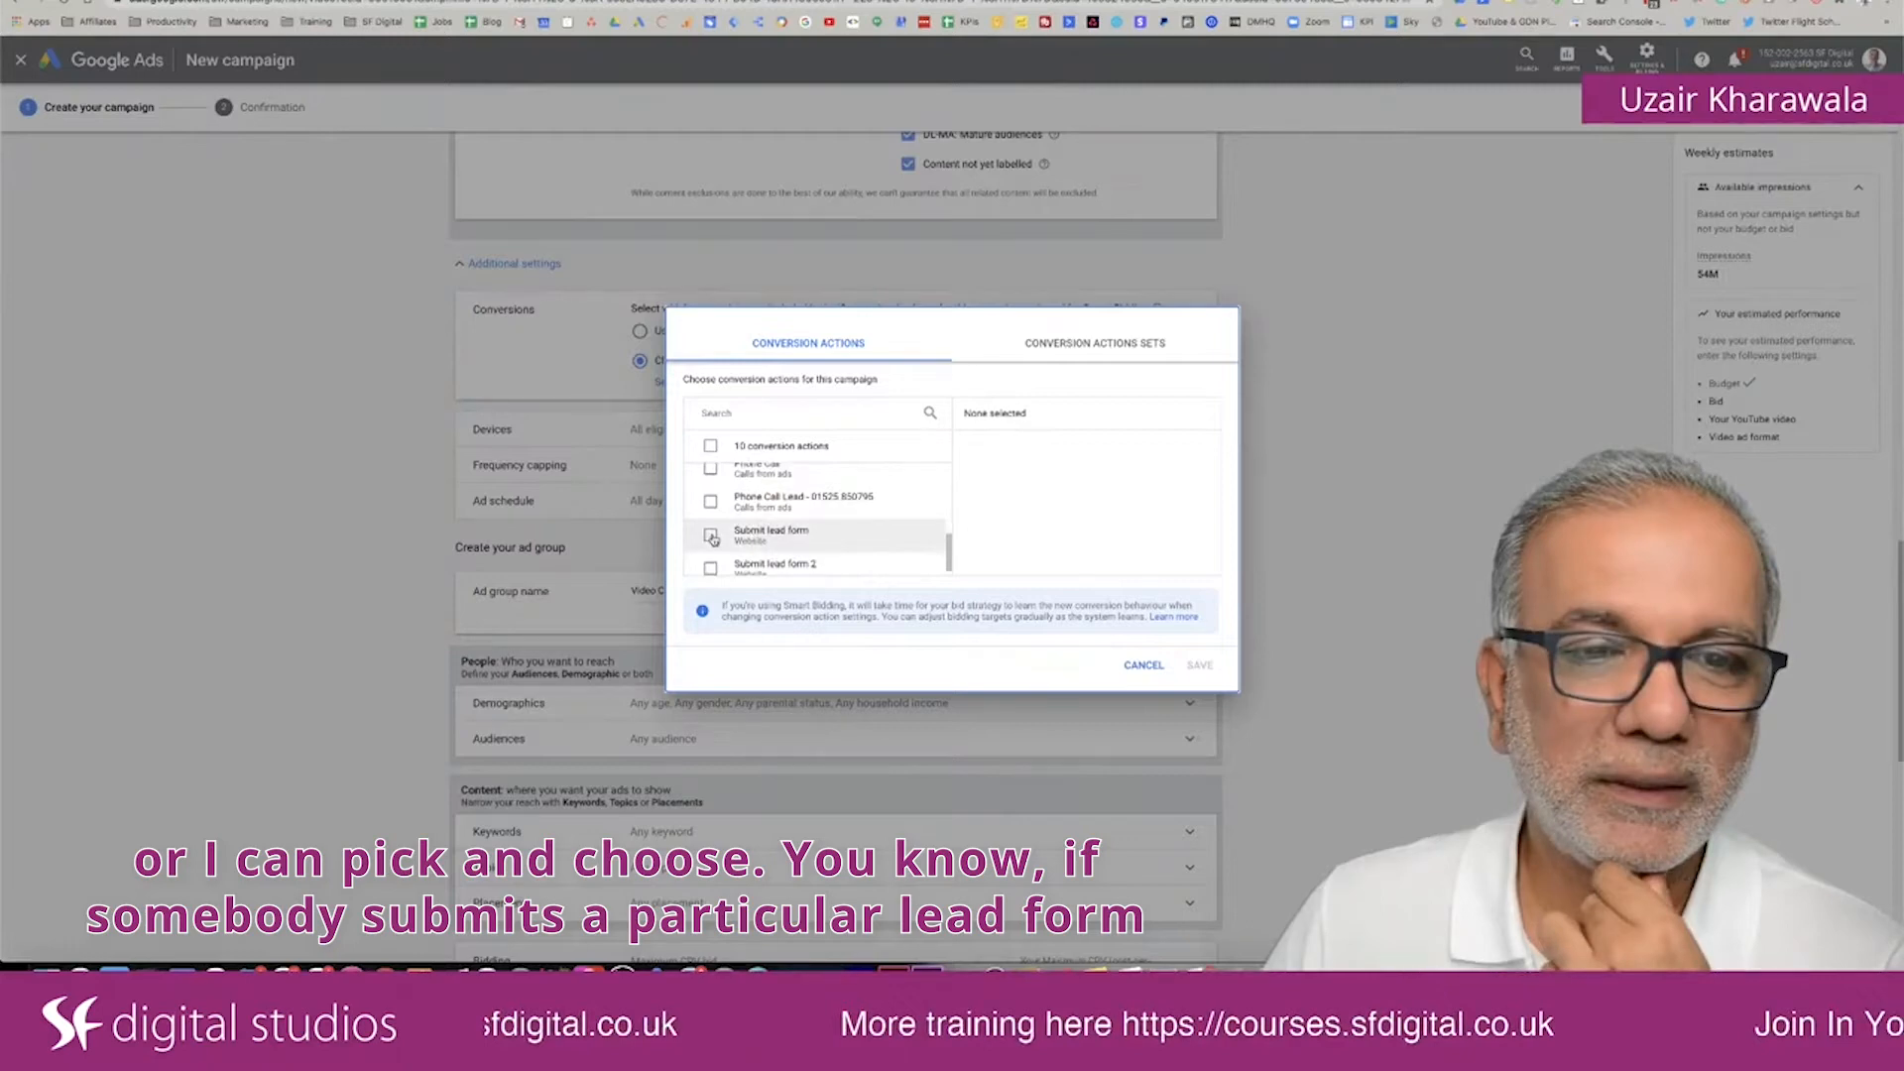
click(711, 535)
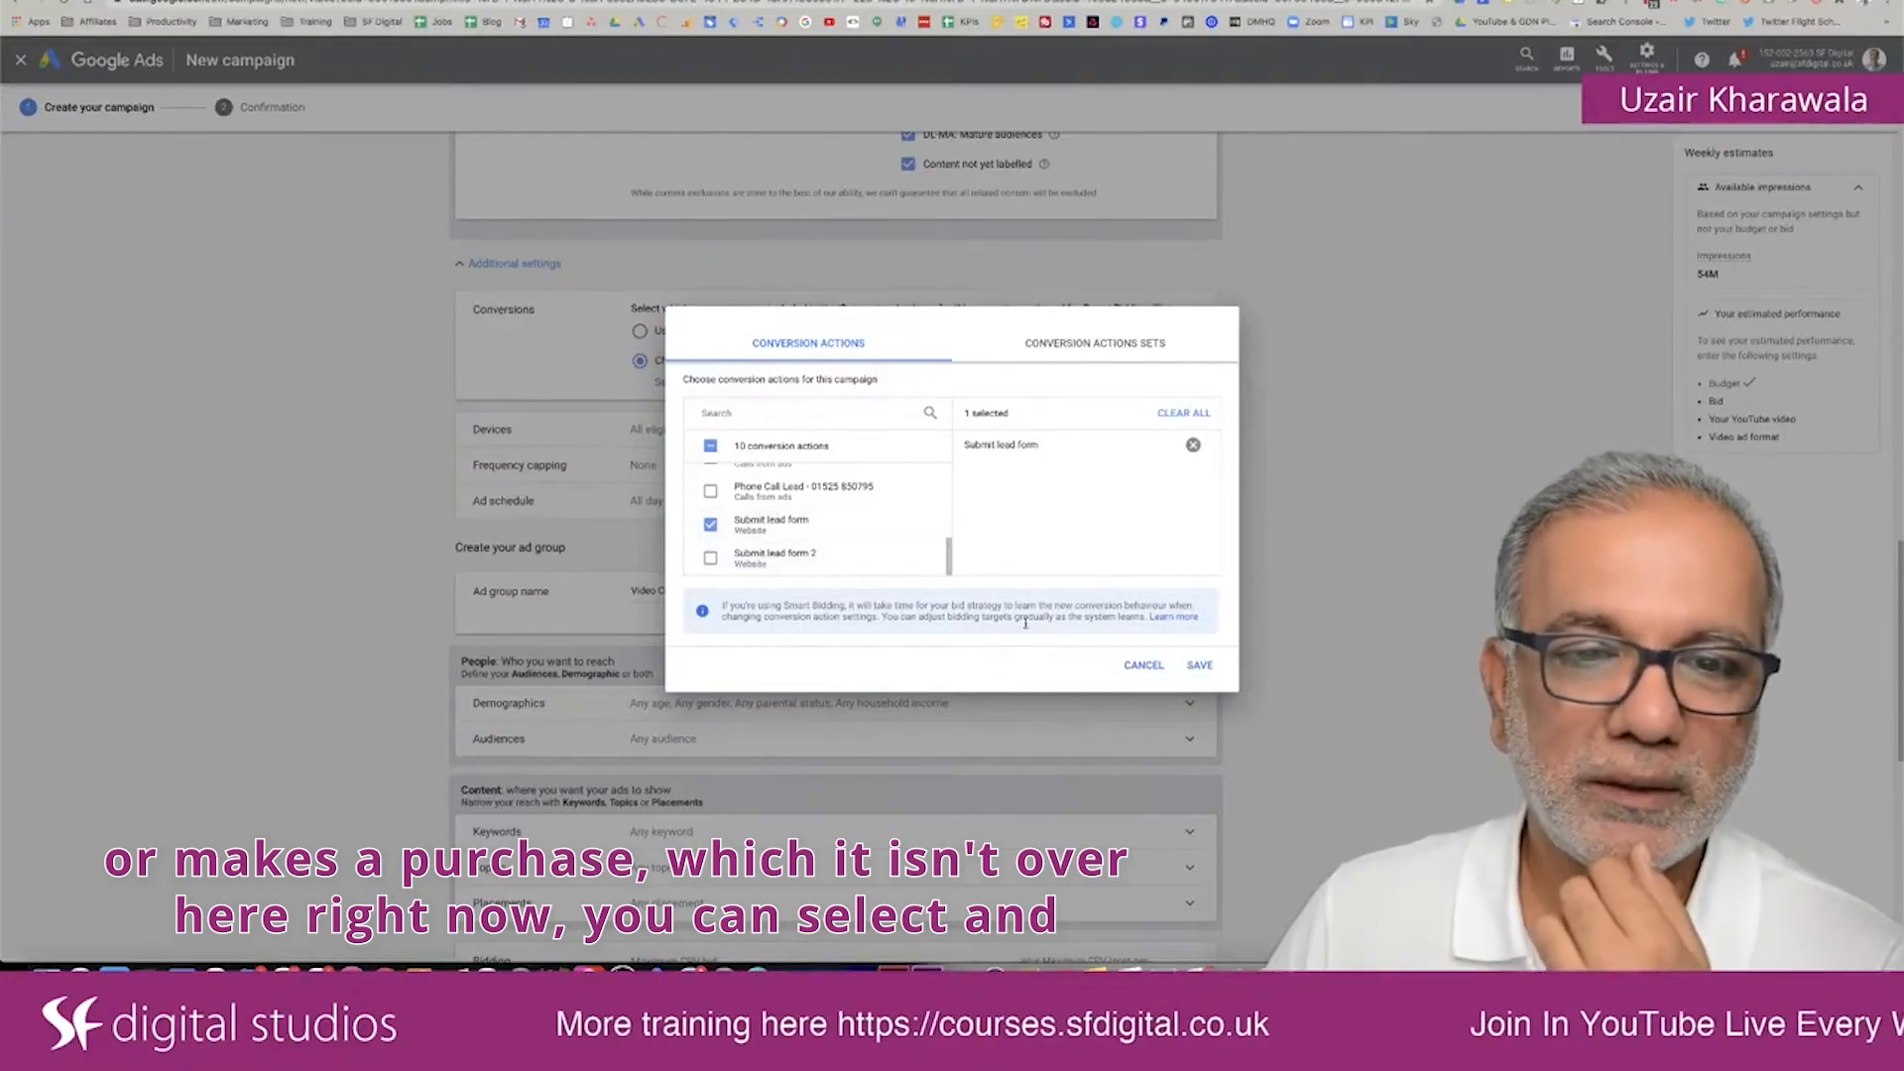
click(1155, 677)
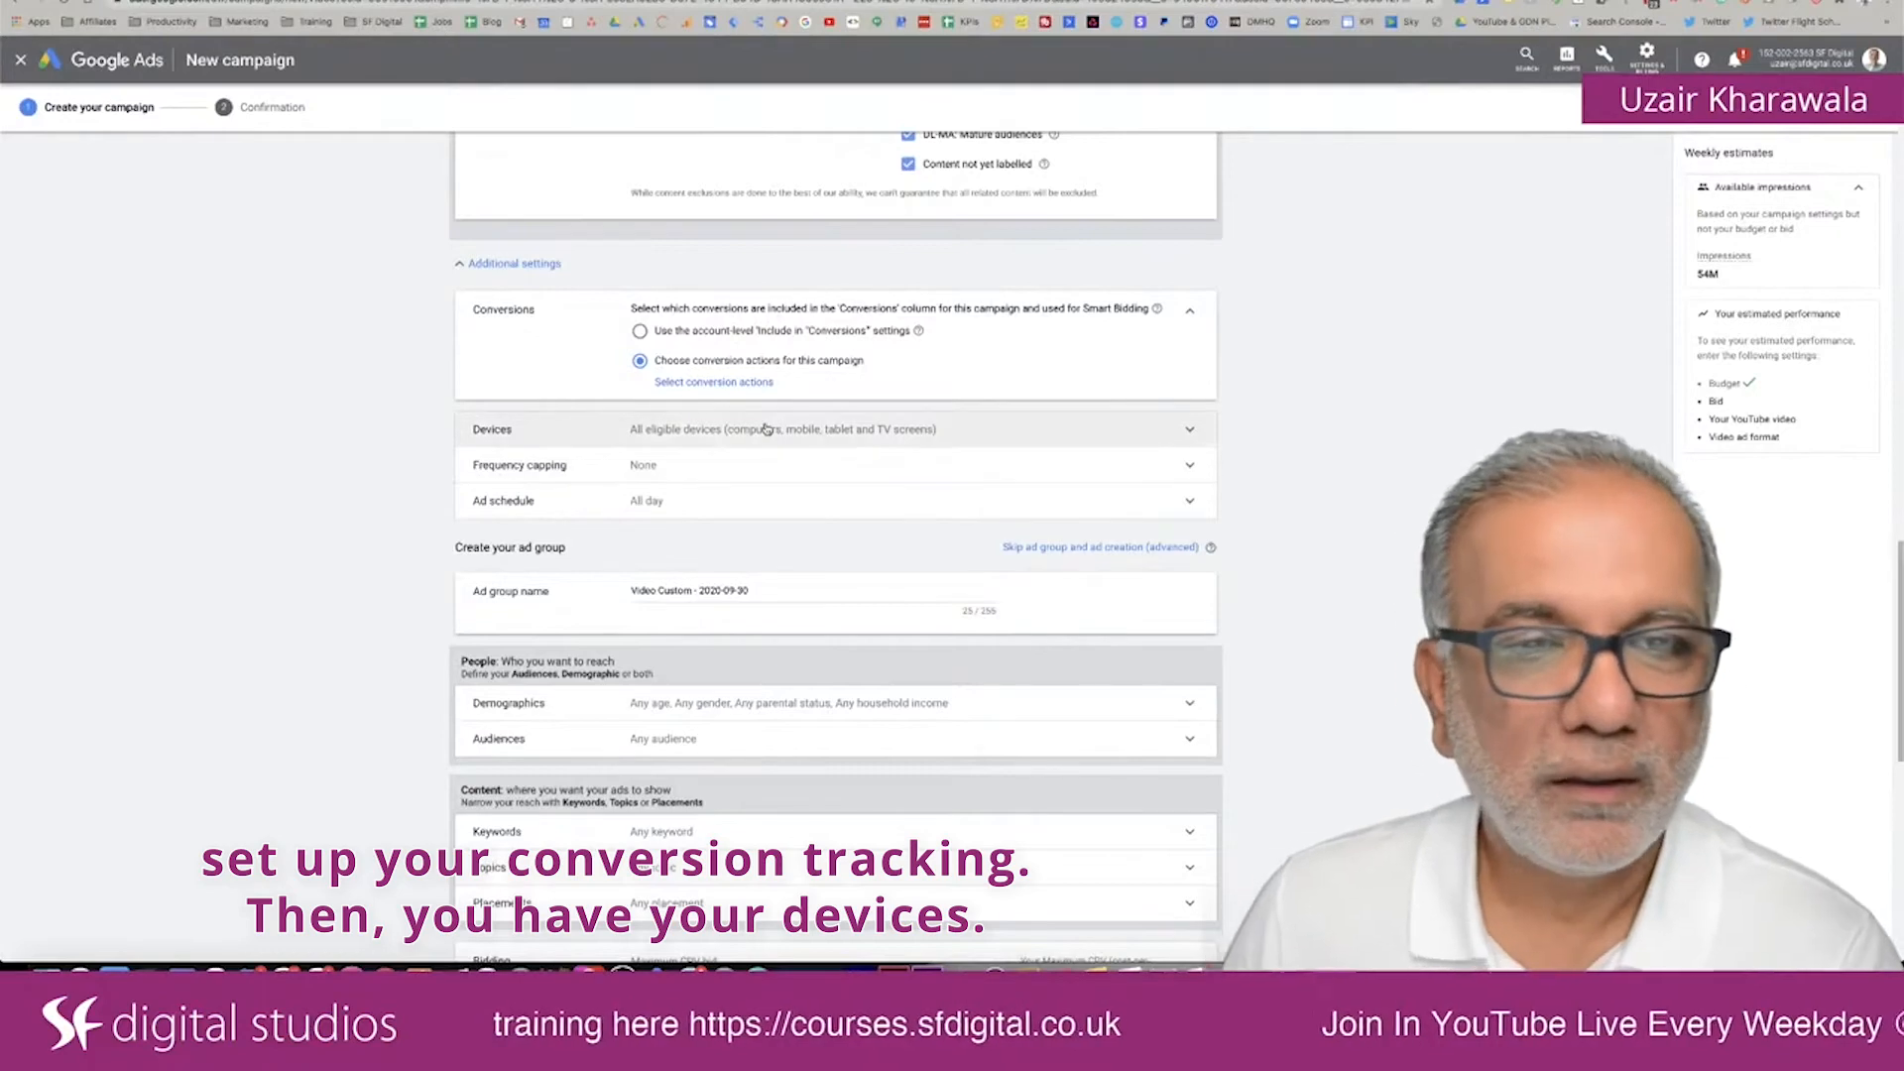
Step: Switch the campaign's device setting from all eligible devices to specific targeting for devices
click(766, 428)
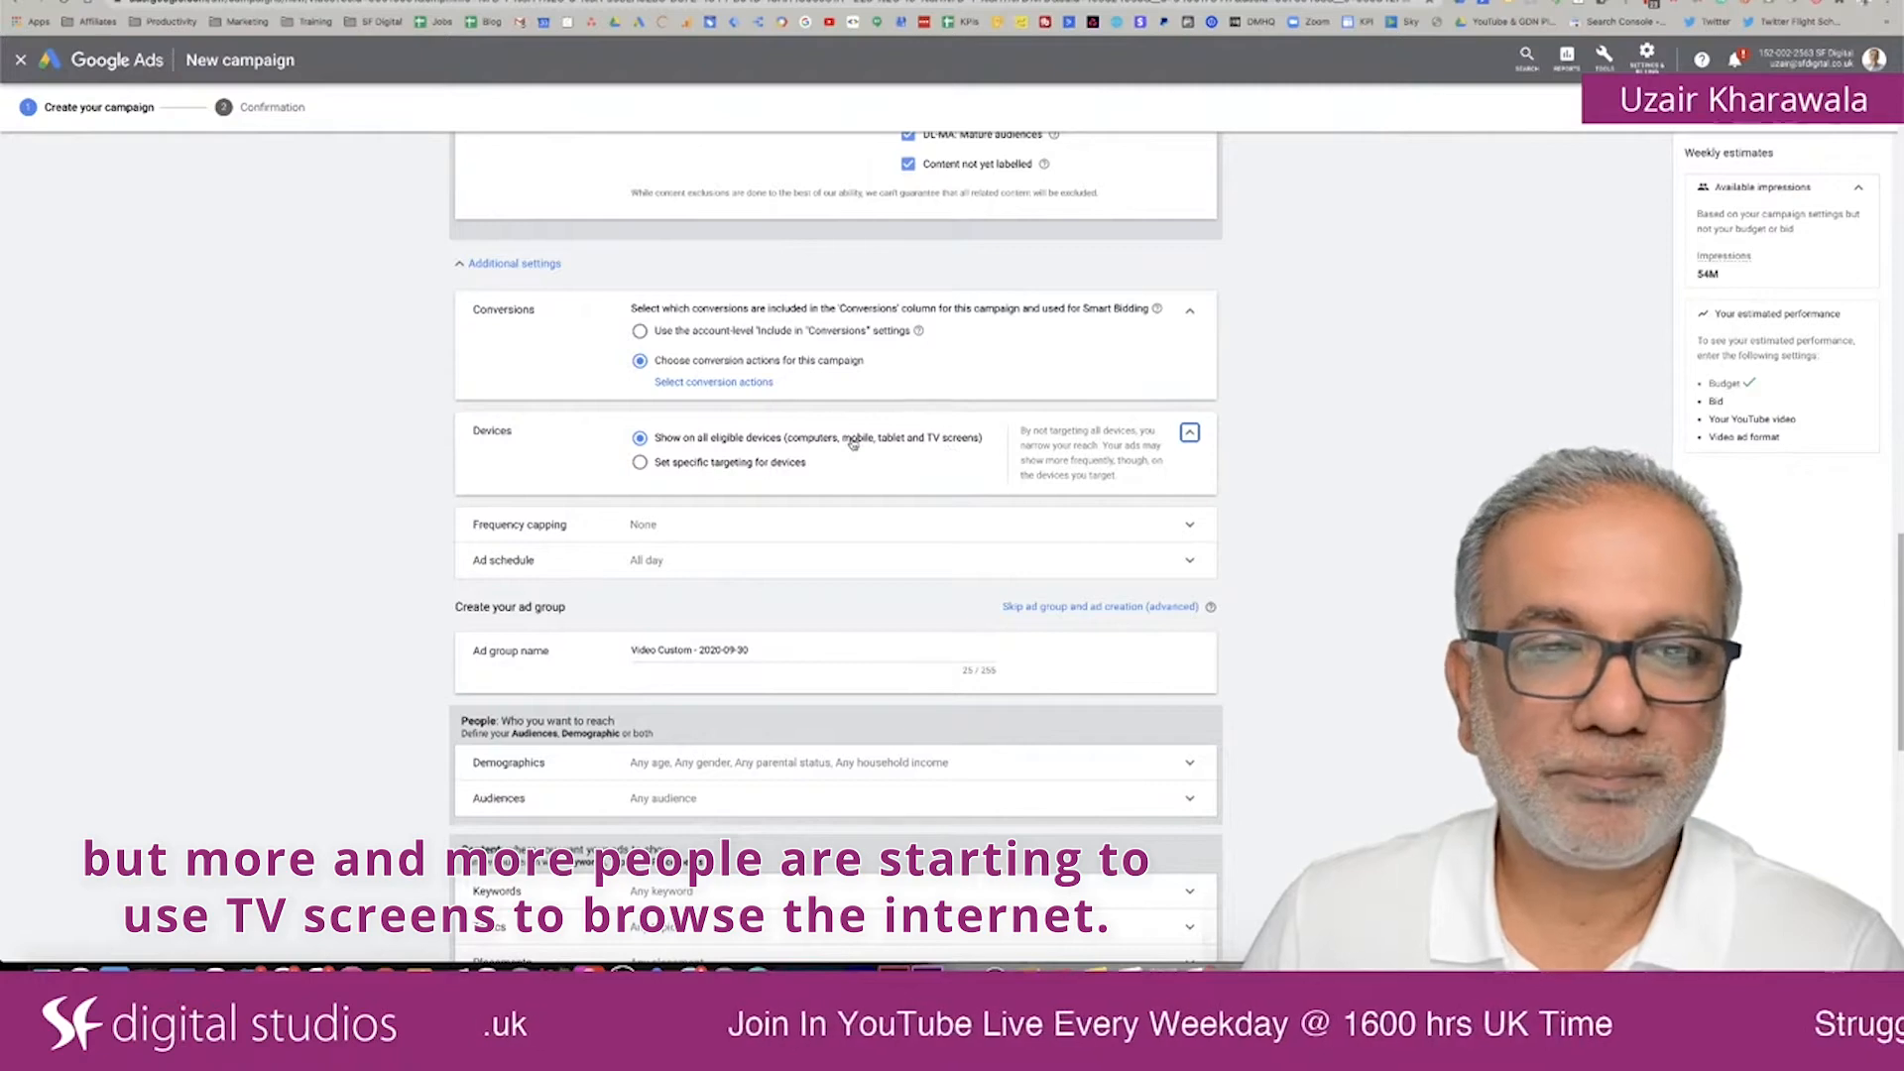
click(656, 466)
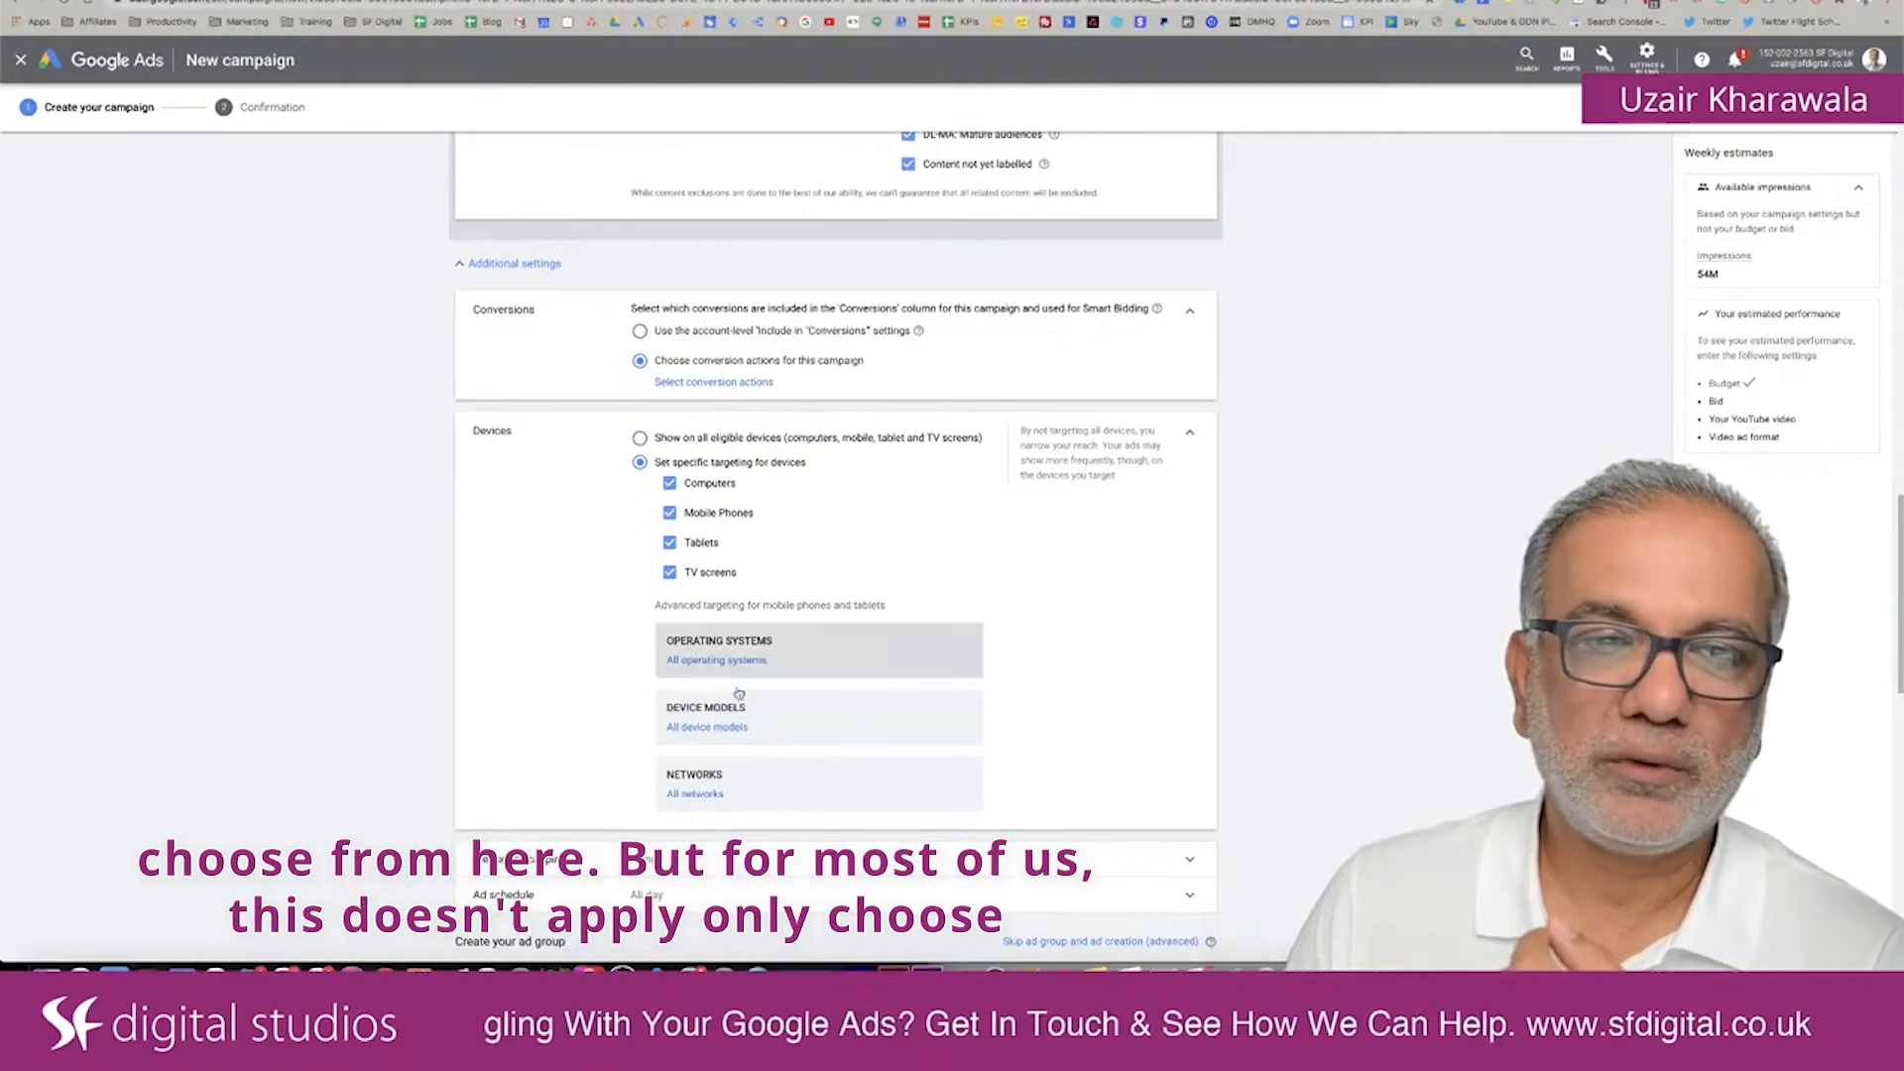
Step: Enable the impression frequency cap in the campaign's frequency capping settings and open its impressions cap for entry
scroll(591, 629, down, 3)
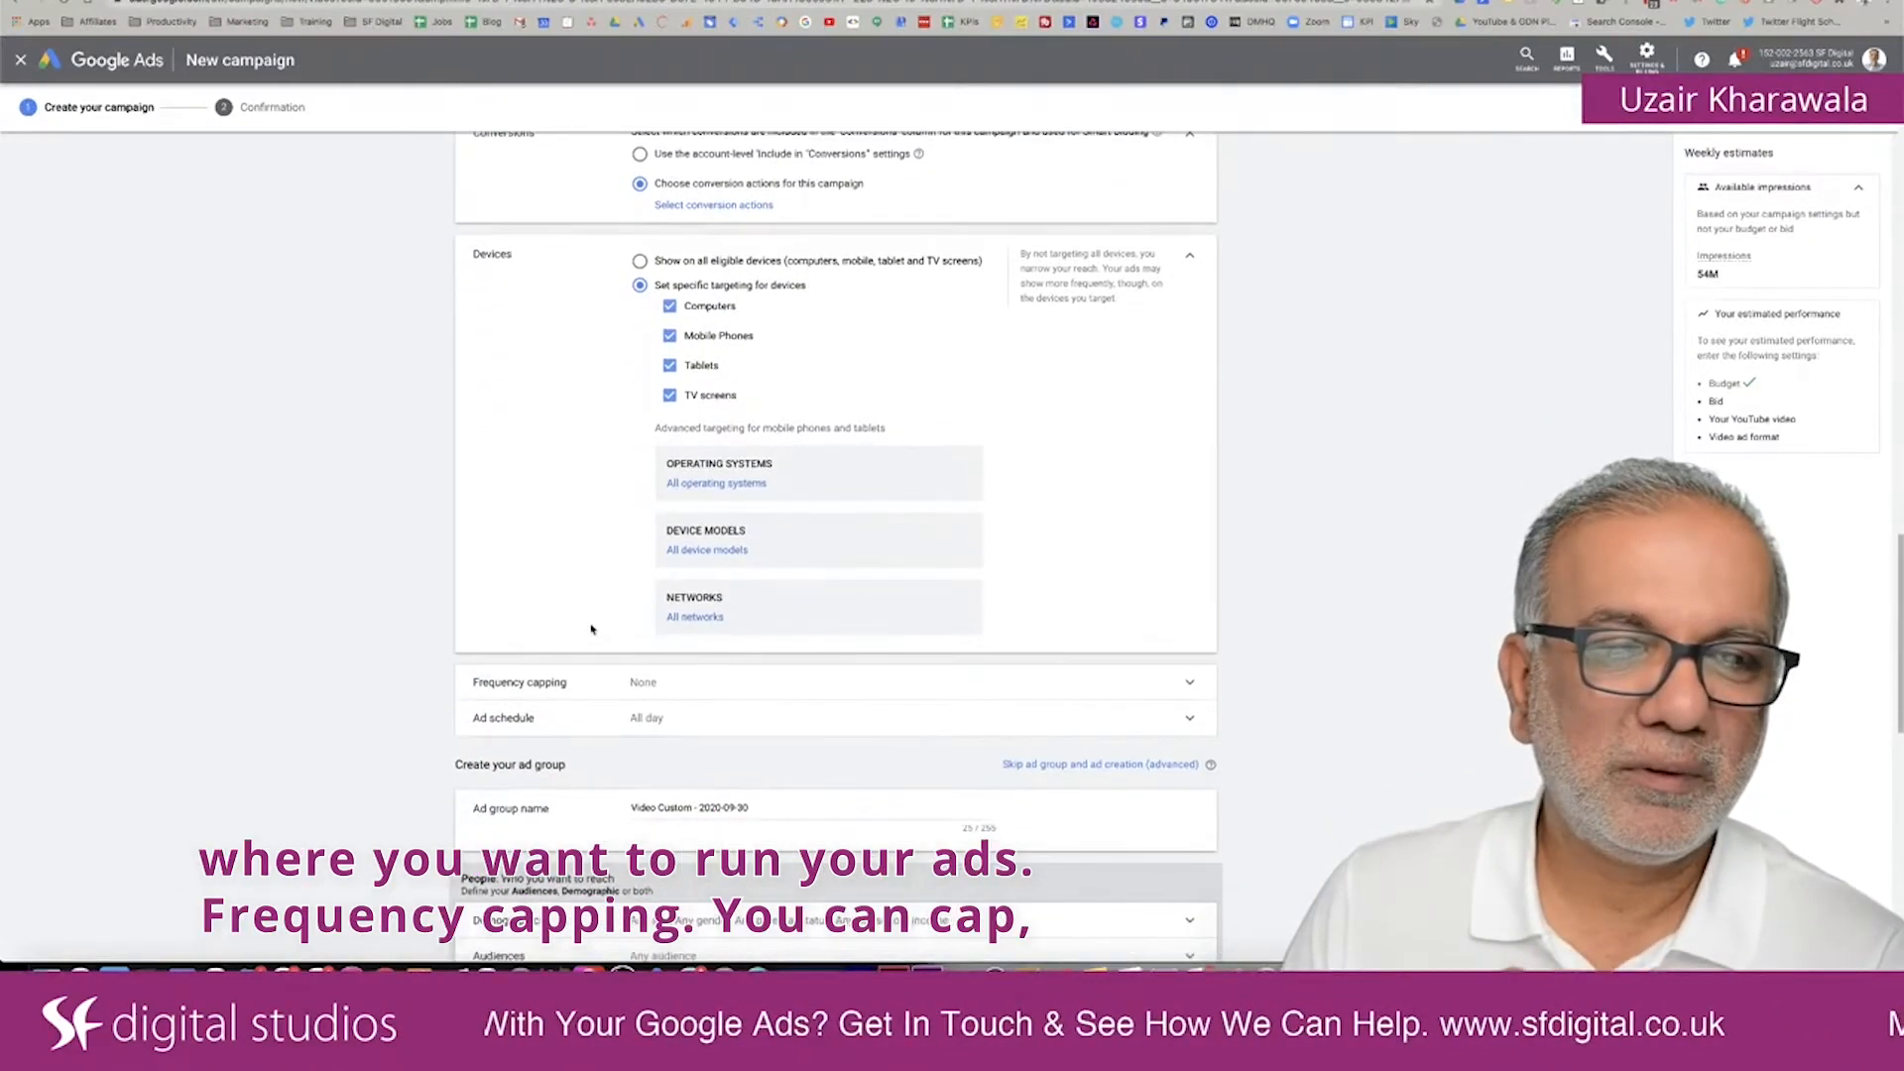
scroll(605, 555, down, 1)
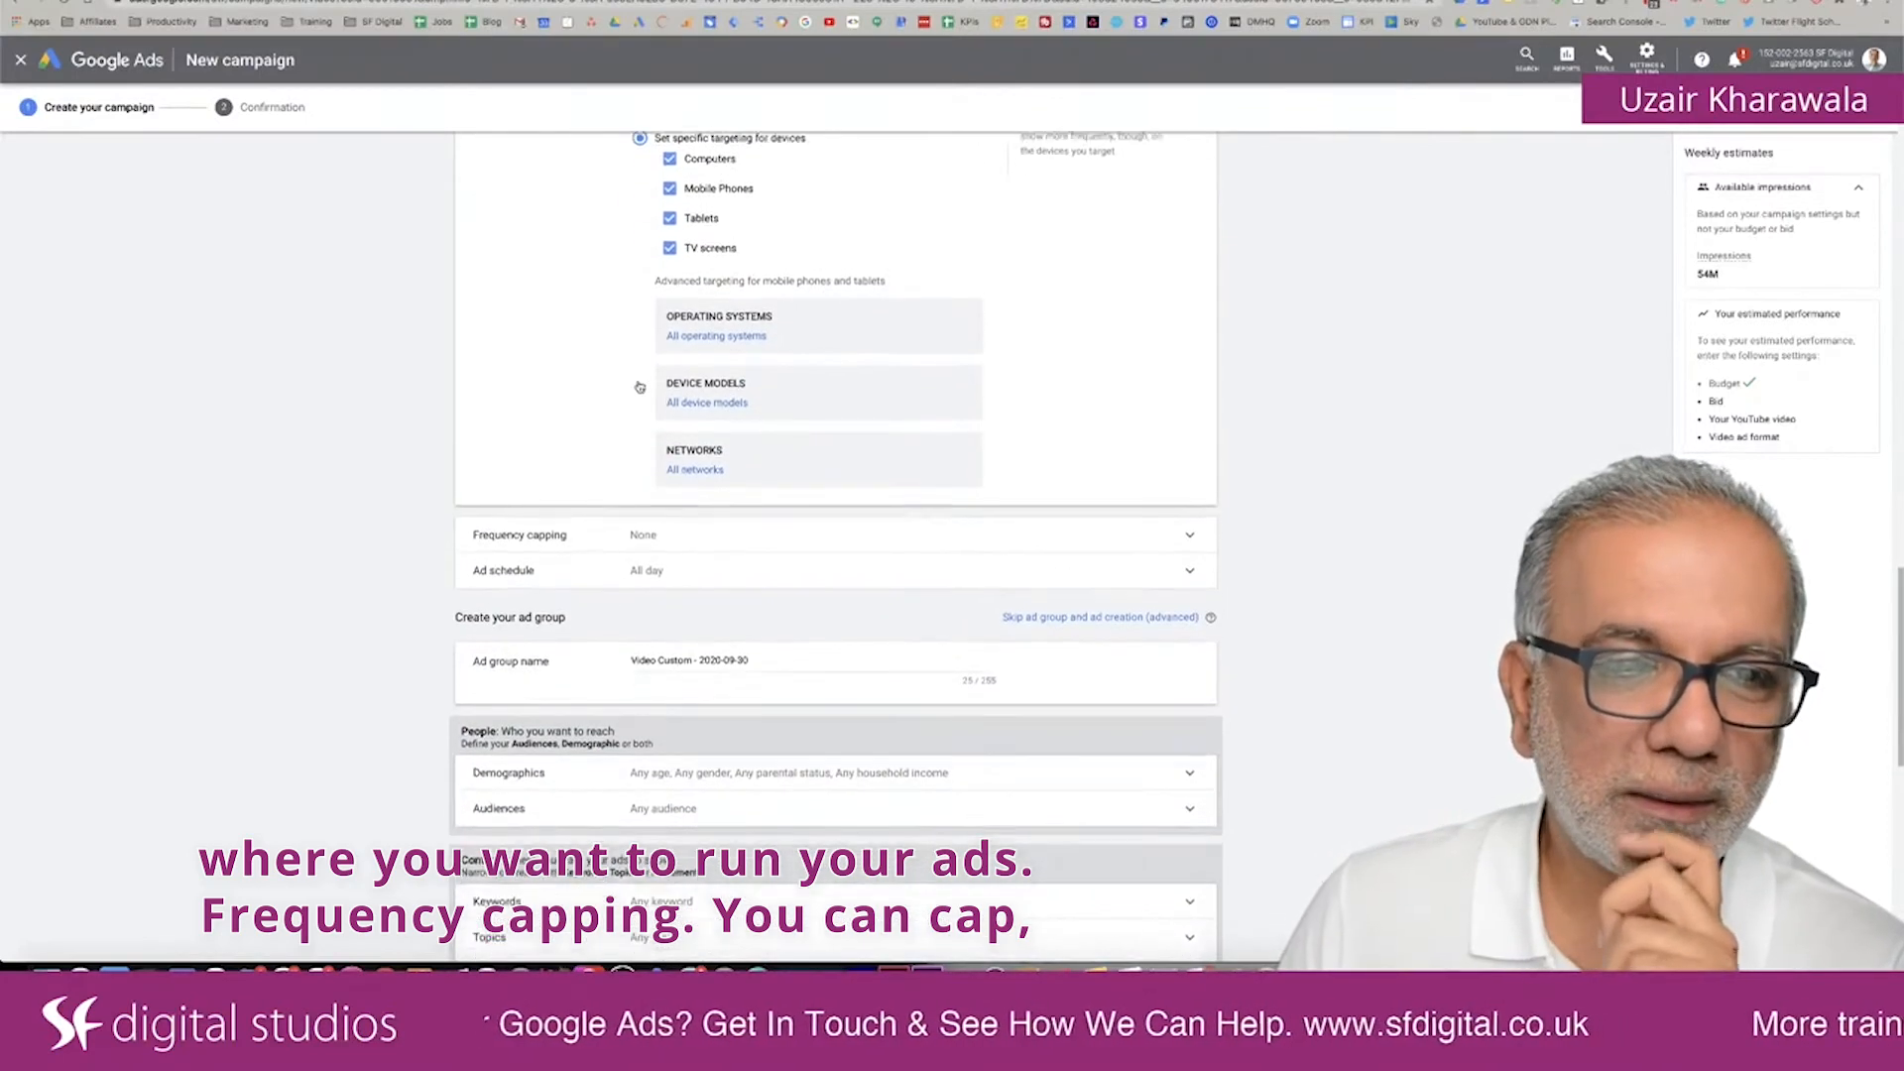
scroll(655, 446, down, 2)
click(678, 511)
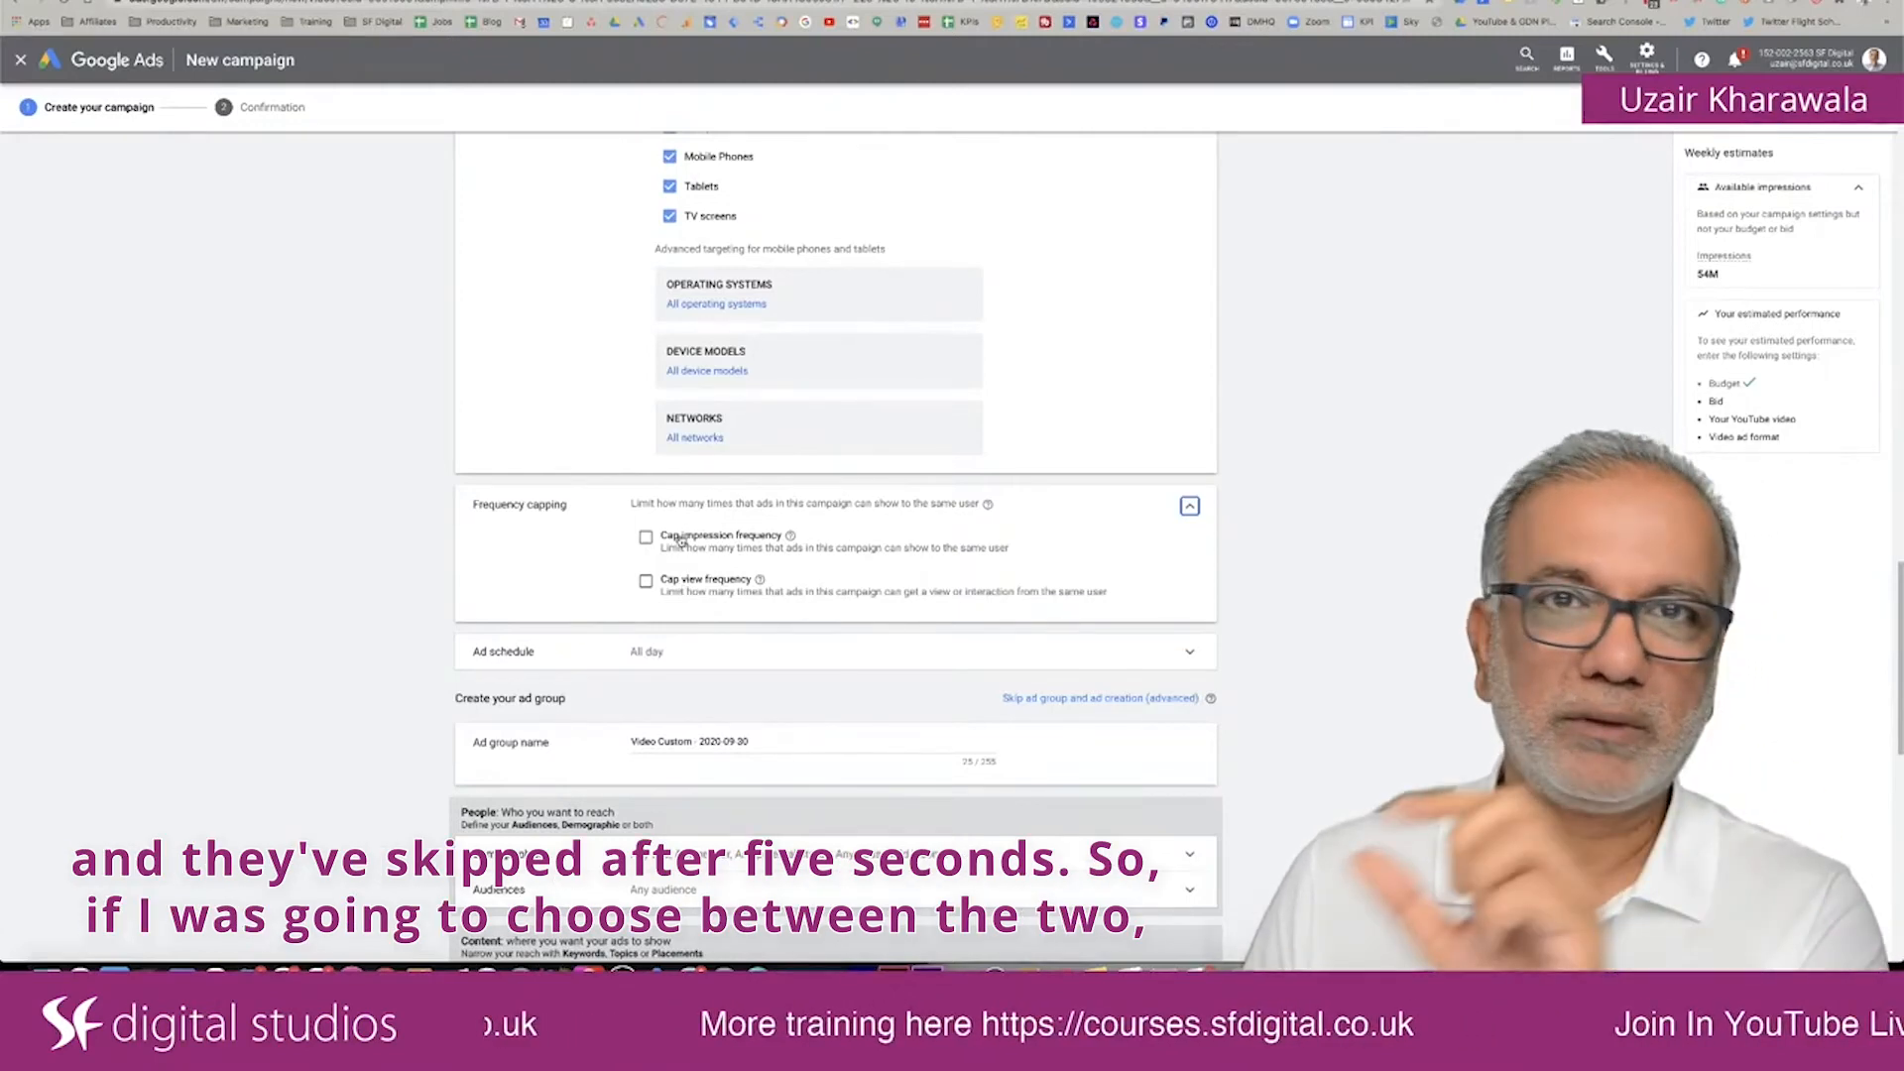
click(646, 538)
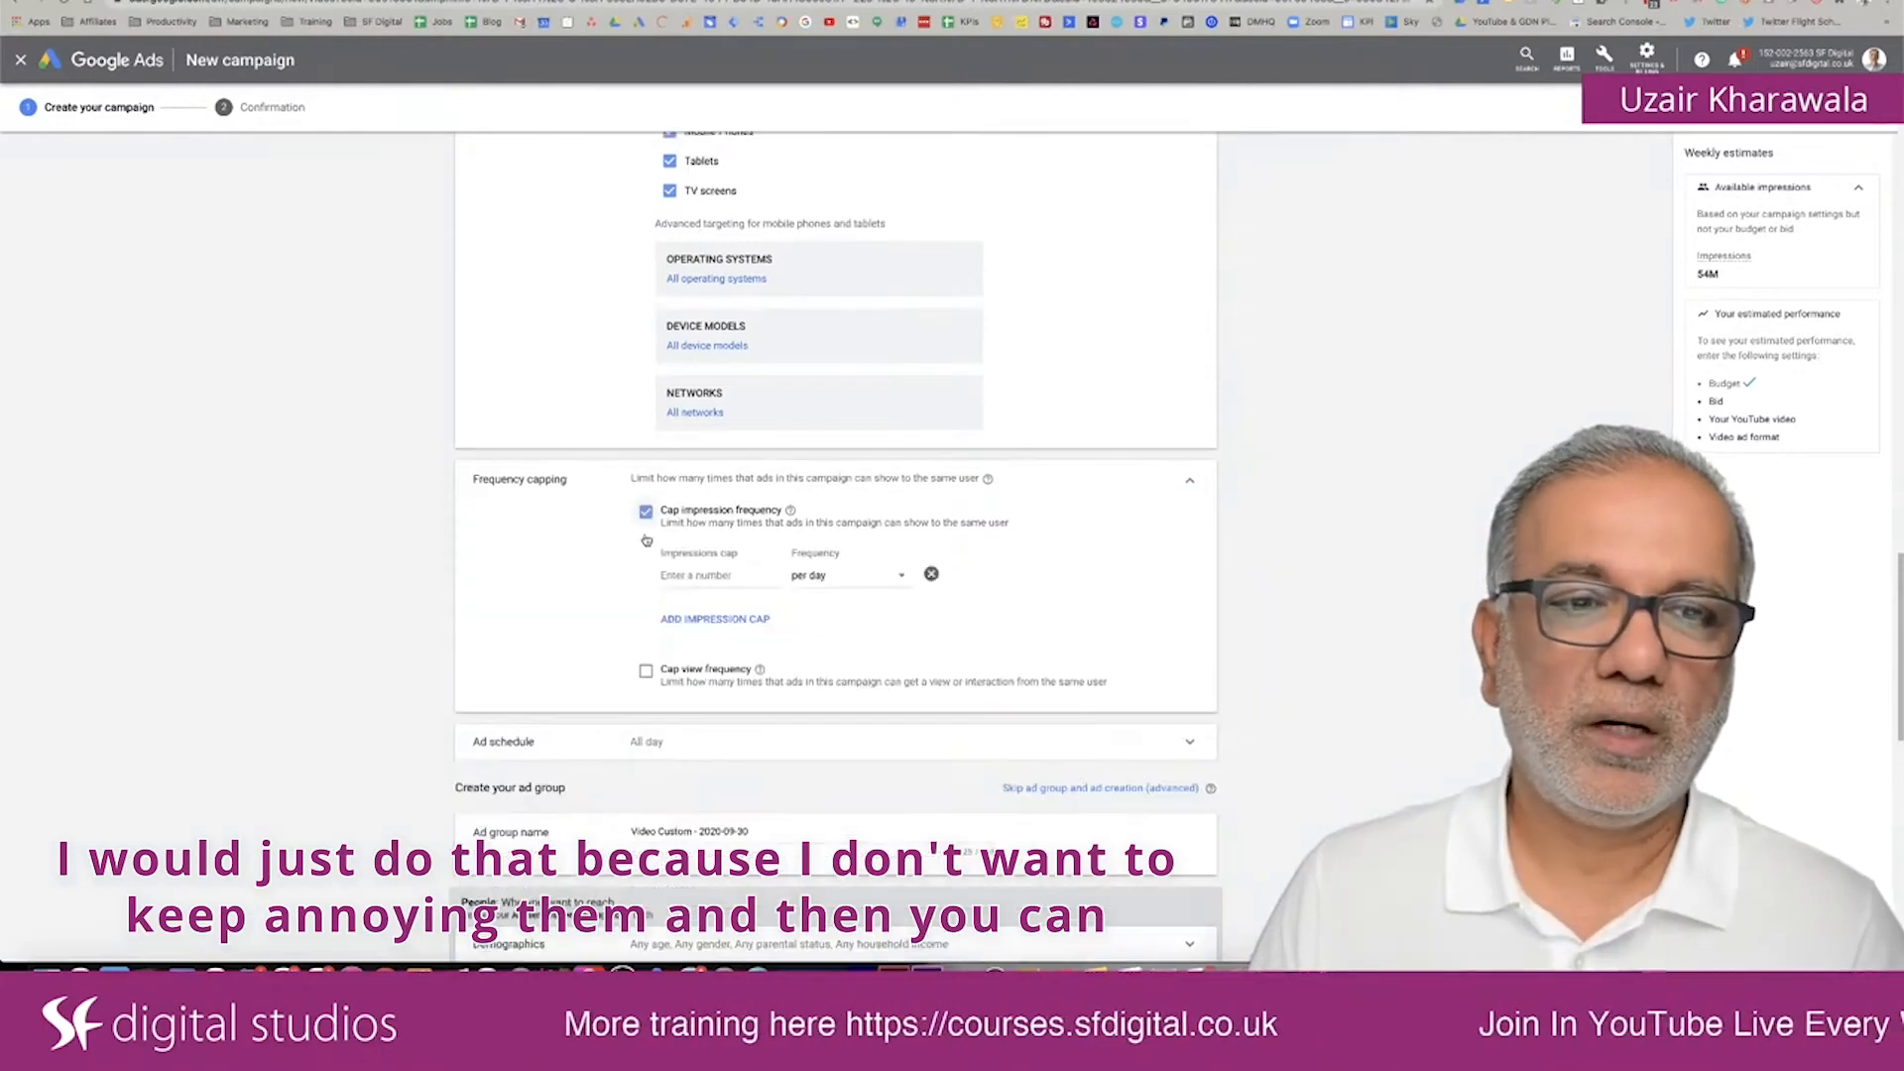
click(722, 578)
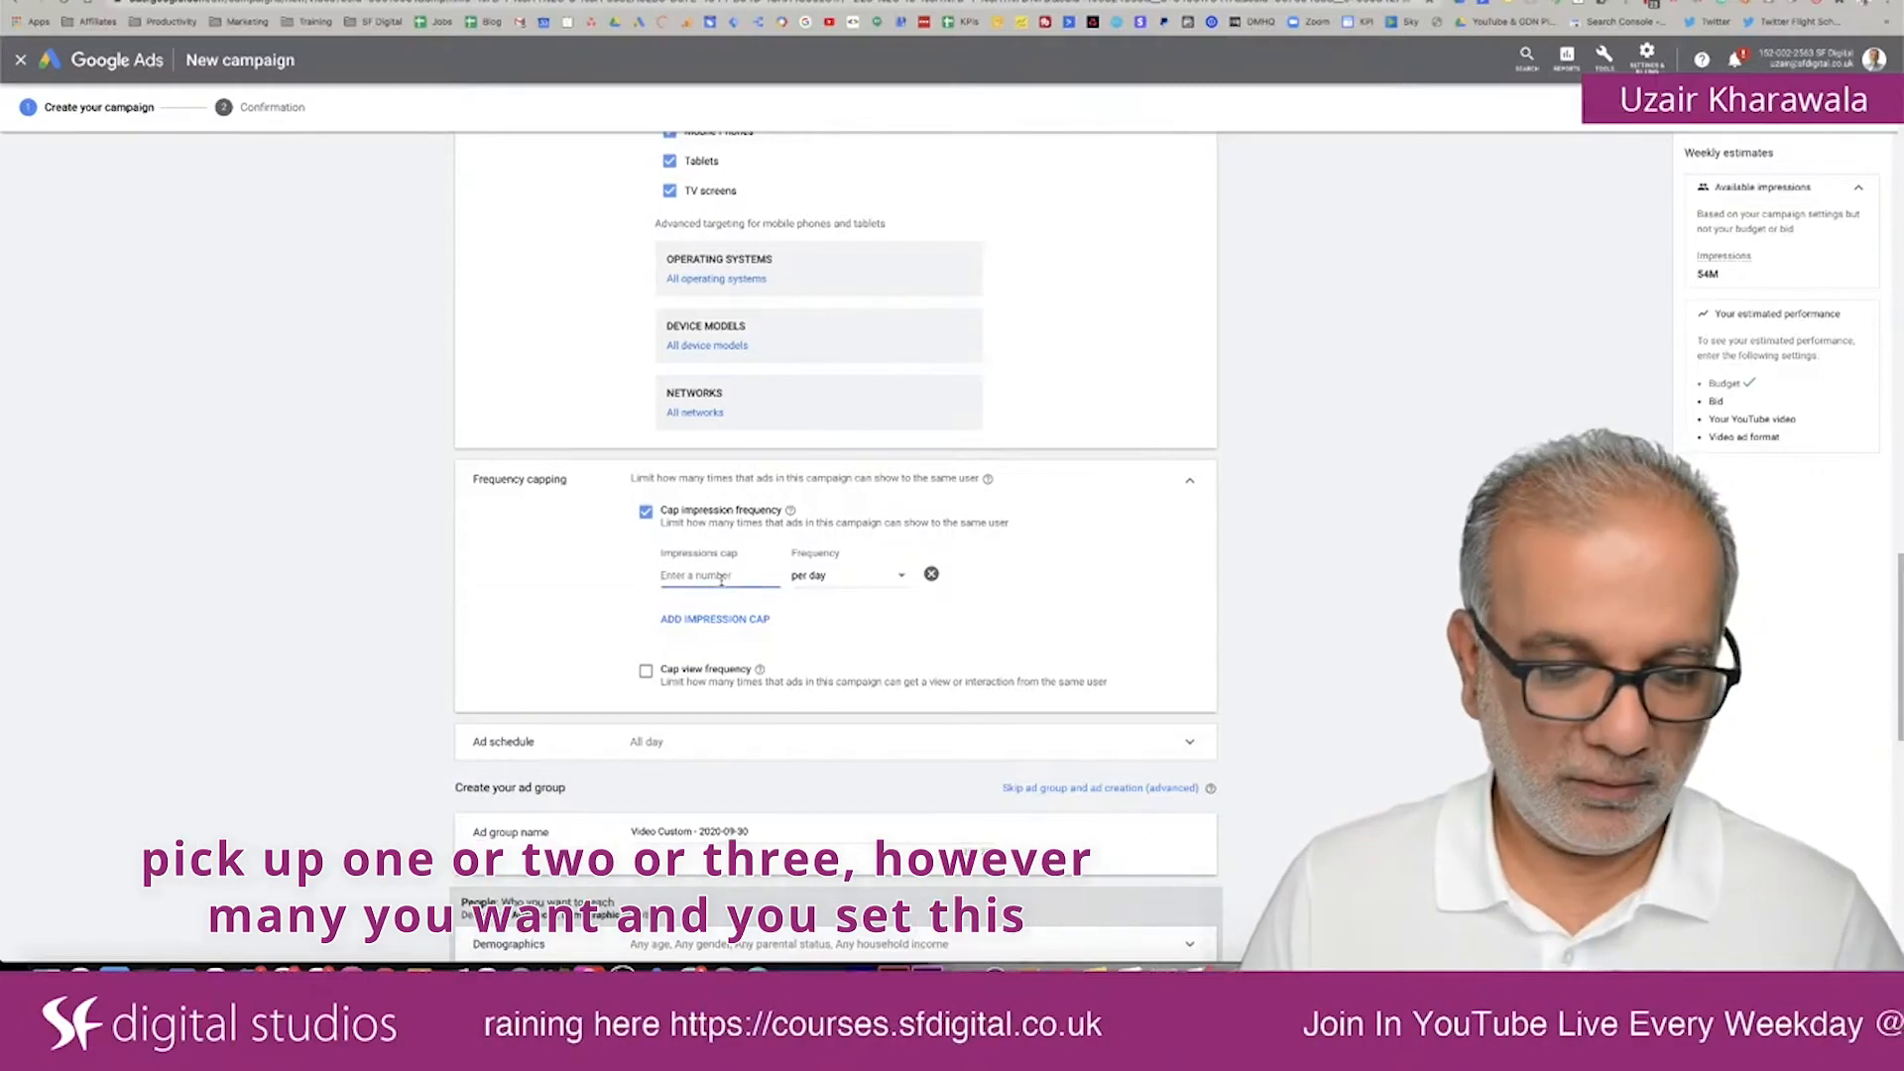